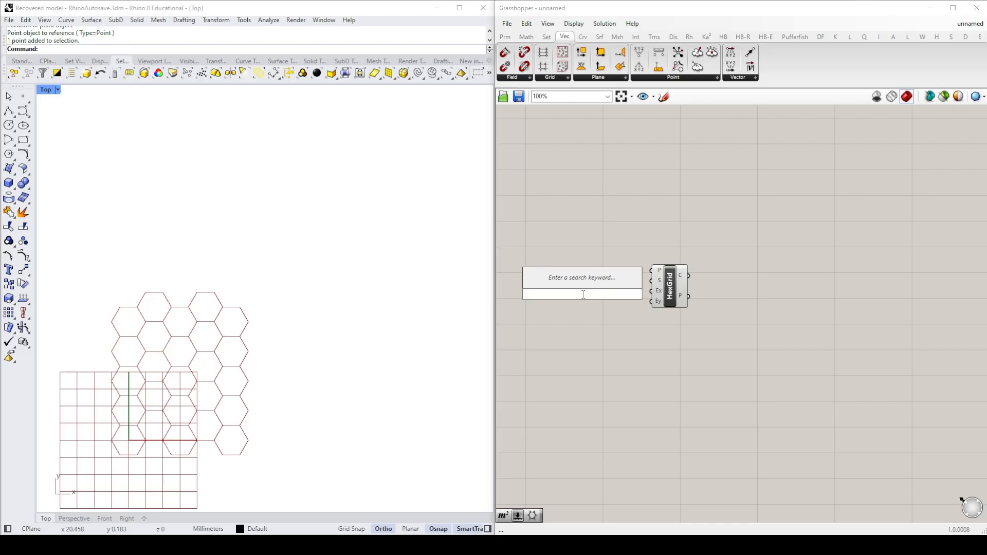
# Step: Add a number slider with value 12 and connect it to the HexGrid component's Extent X input
pyautogui.write('12')
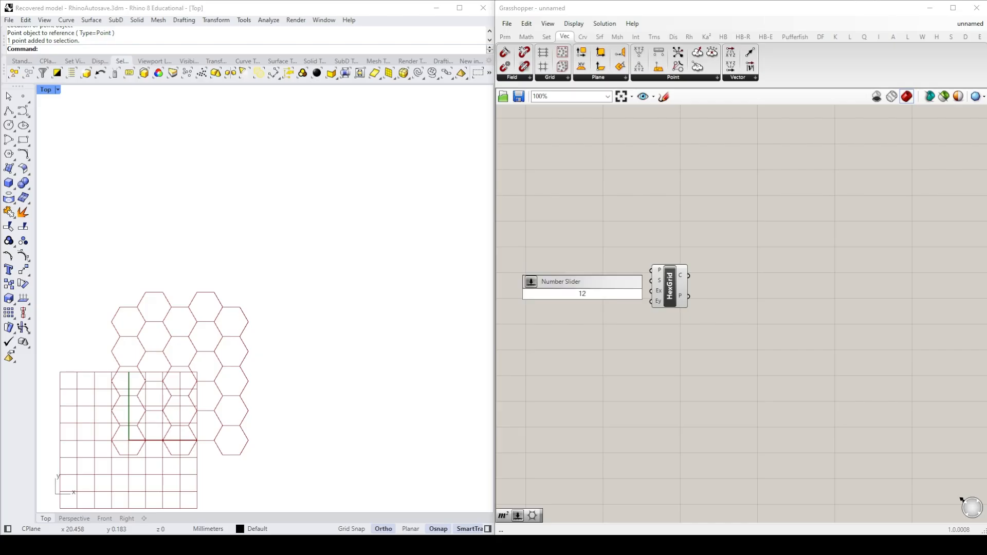
pyautogui.press('Return')
pyautogui.moveTo(624, 294); pyautogui.dragTo(698, 302)
pyautogui.click(680, 331)
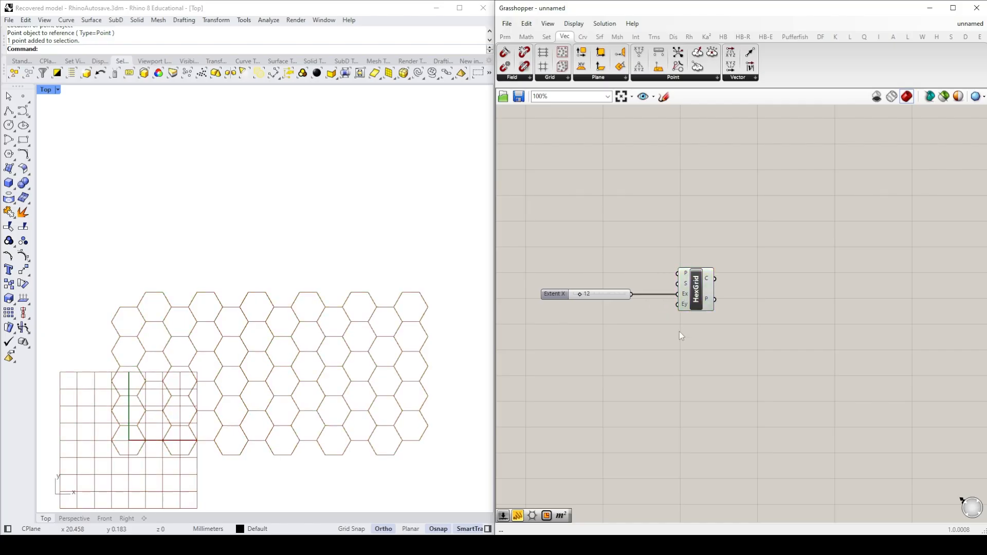
# Step: Set the maximum of the Extent X slider to 30
pyautogui.doubleClick(555, 298)
pyautogui.doubleClick(603, 327)
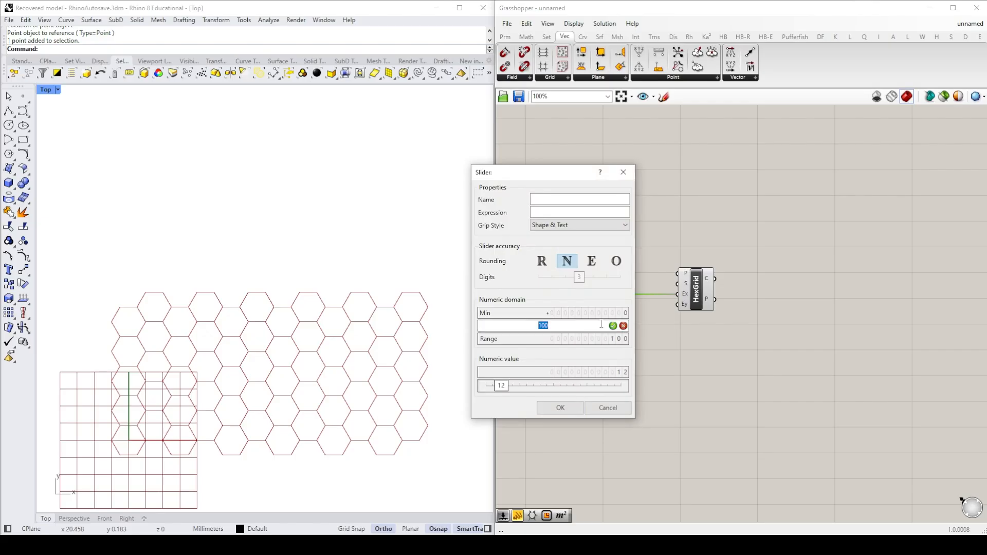
pyautogui.write('30')
pyautogui.click(613, 326)
pyautogui.click(578, 407)
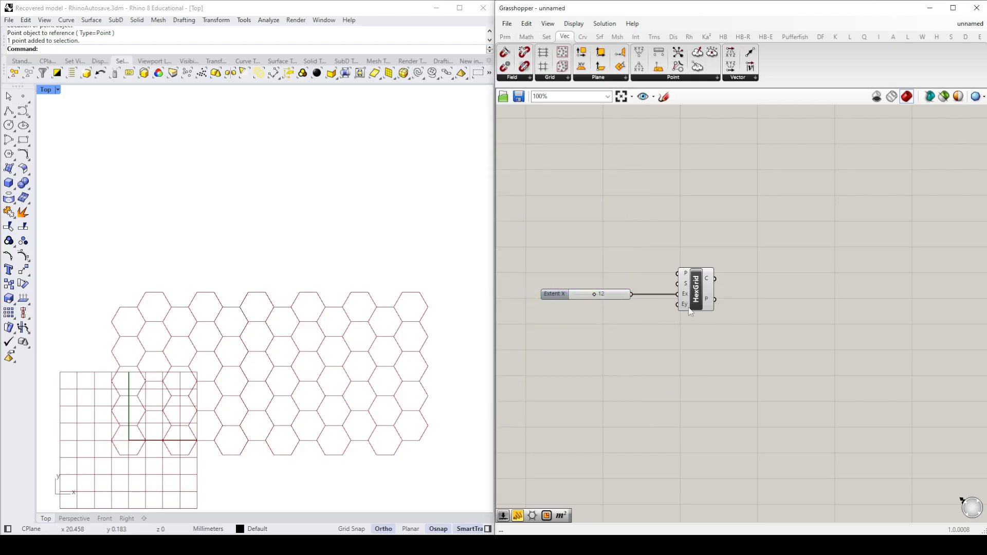
# Step: Duplicate the Extent X slider, place the copy below it and connect it to HexGrid's Extent Y input
pyautogui.click(556, 300)
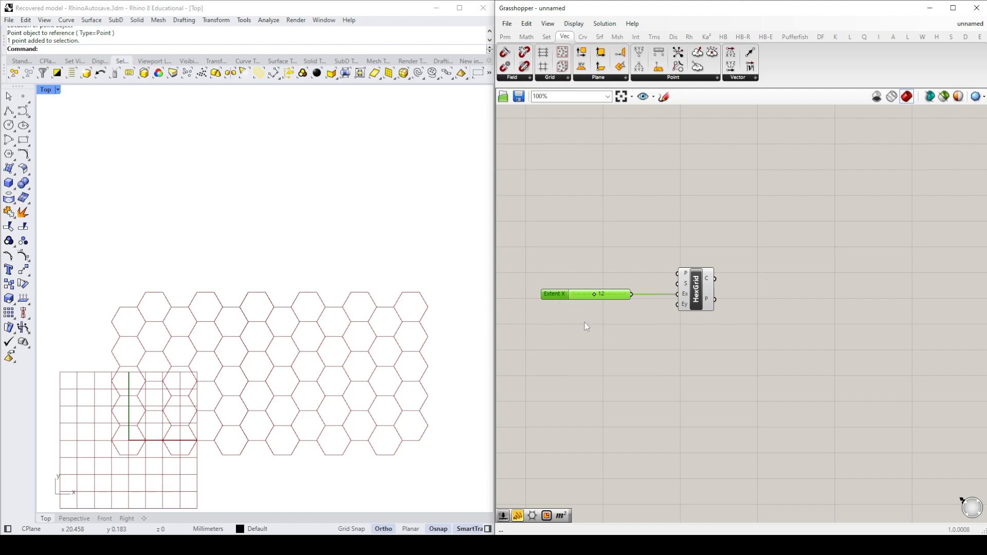
pyautogui.hotkey('ctrl', 'v')
pyautogui.moveTo(560, 300); pyautogui.dragTo(558, 308)
pyautogui.moveTo(635, 309); pyautogui.dragTo(677, 306)
# Step: Set the Extent Y slider to 15 and the Extent X slider to 17
pyautogui.moveTo(597, 308); pyautogui.dragTo(603, 309)
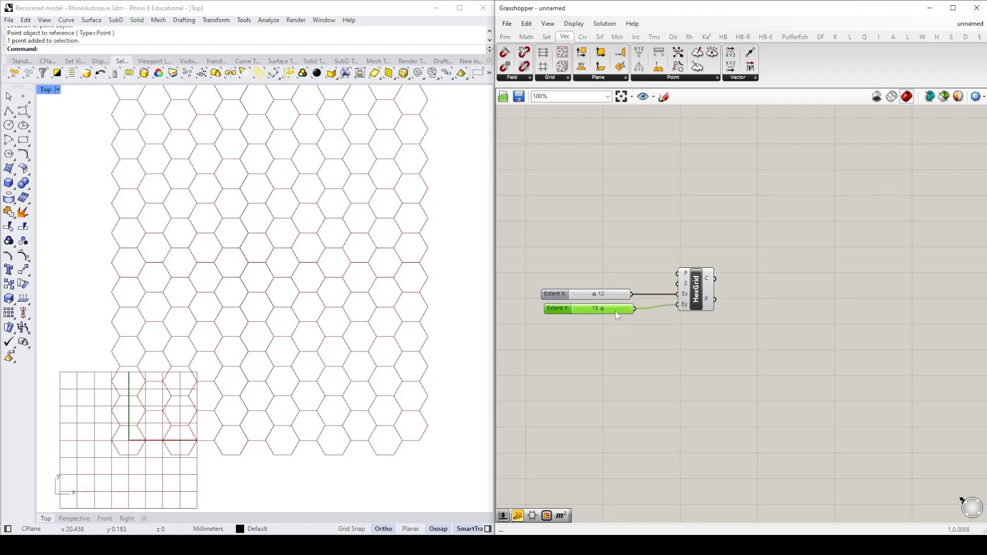
pyautogui.scroll(-5, 340, 297)
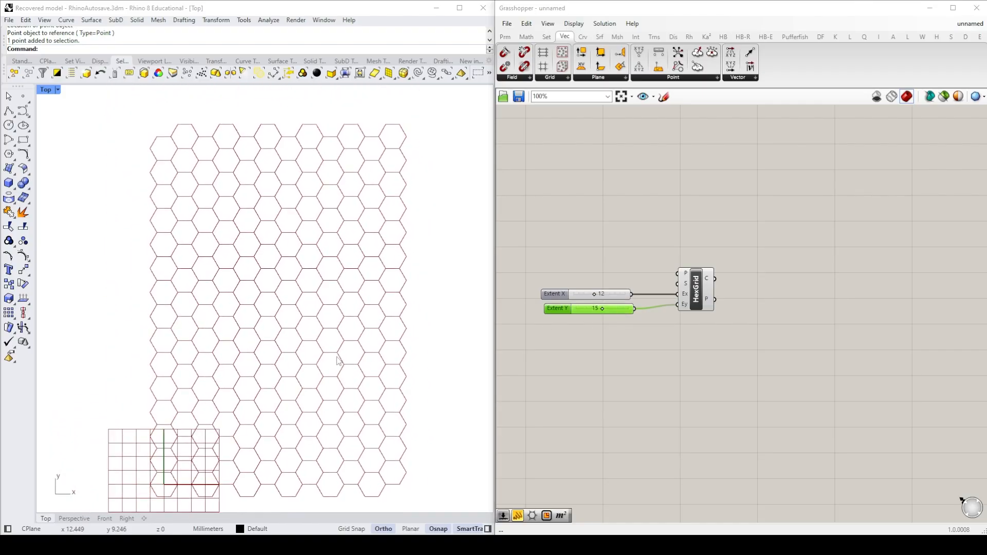
pyautogui.moveTo(385, 367); pyautogui.dragTo(371, 357, button='right')
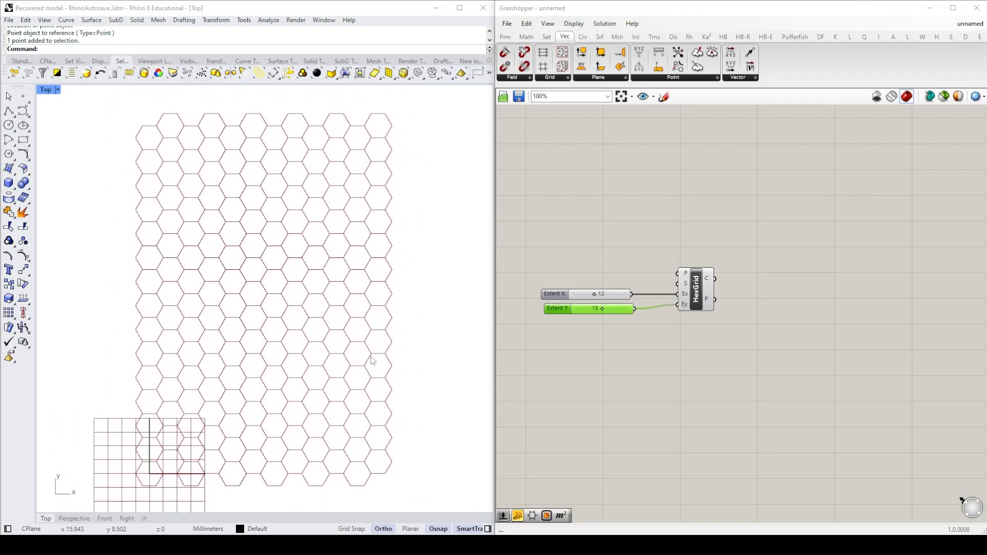
pyautogui.moveTo(371, 357); pyautogui.dragTo(326, 358, button='right')
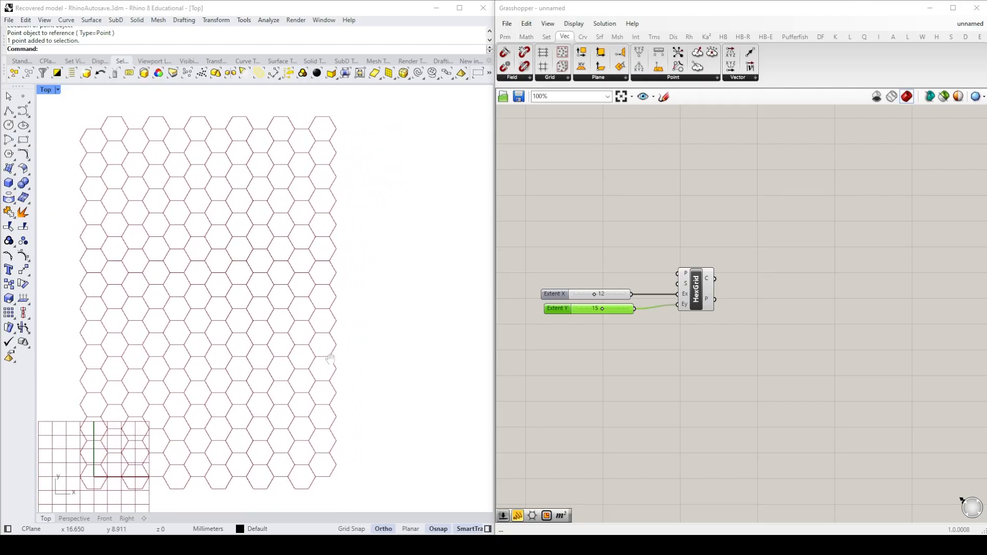
pyautogui.click(596, 296)
pyautogui.moveTo(596, 296); pyautogui.dragTo(605, 296)
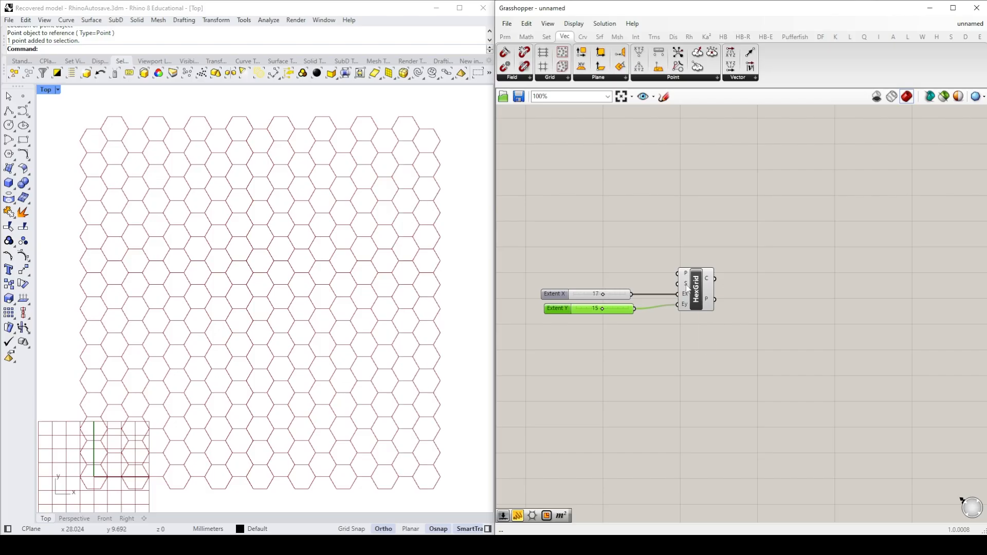
# Step: Make room beside the HexGrid component and add a one-decimal number slider with value 2.0 above the extent sliders
pyautogui.moveTo(687, 288)
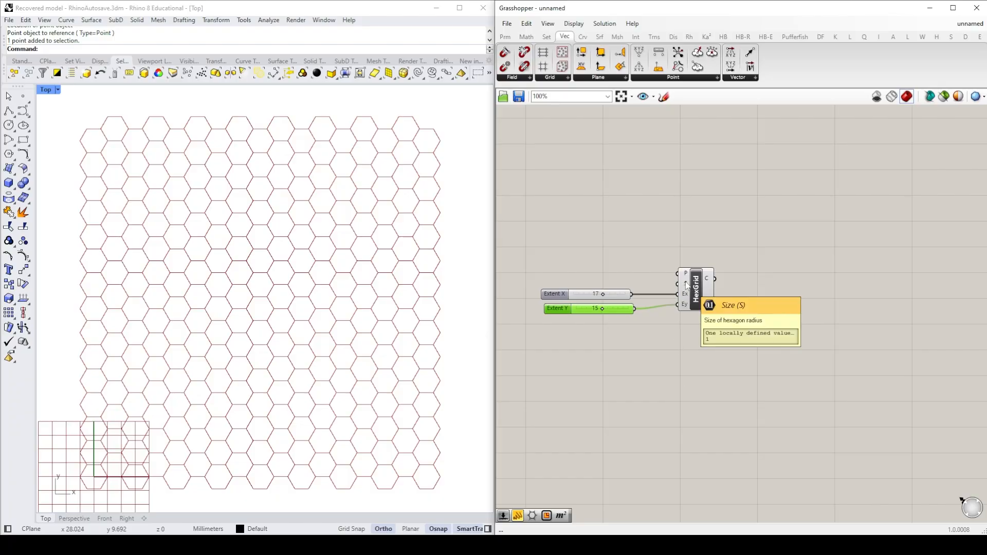
pyautogui.moveTo(687, 285); pyautogui.dragTo(714, 288)
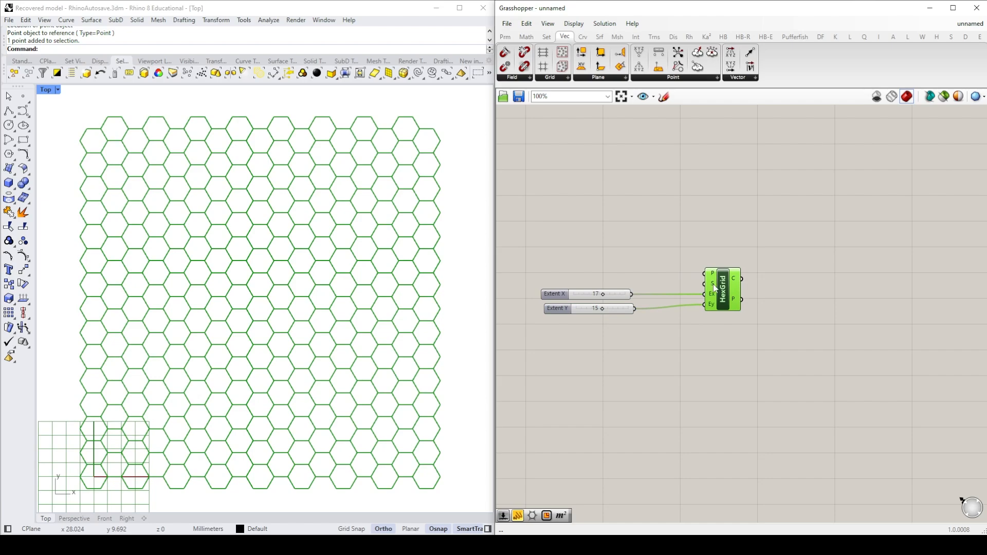
pyautogui.doubleClick(616, 273)
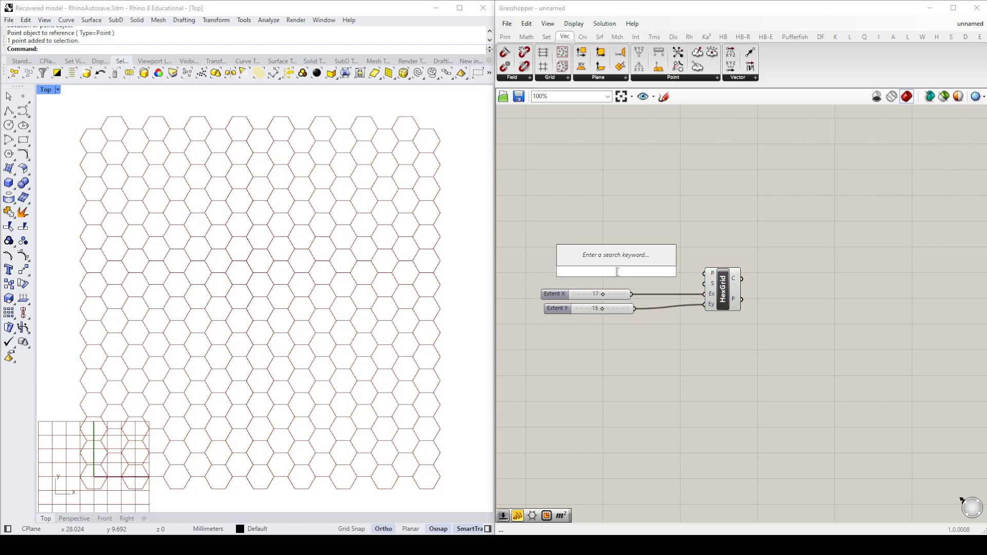
pyautogui.write('2.0')
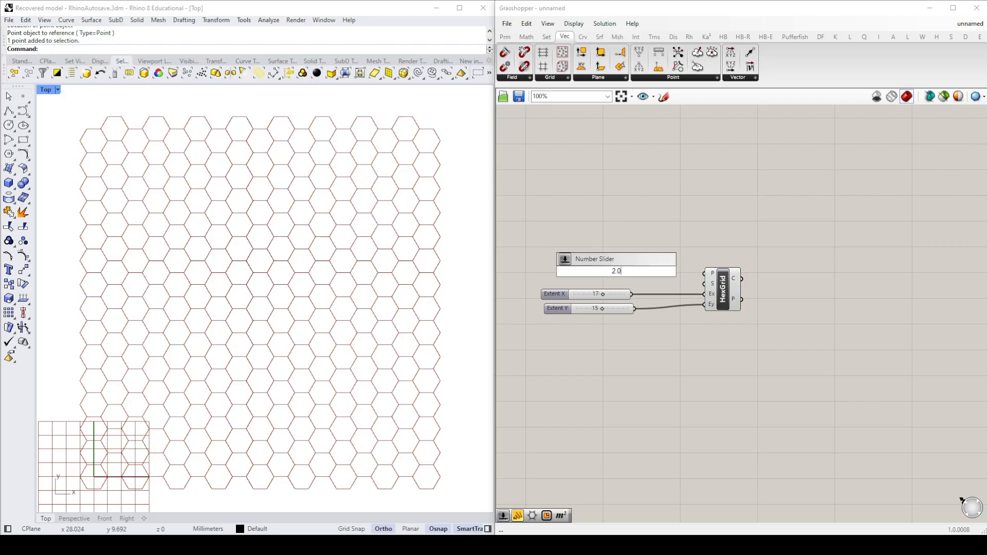
pyautogui.press('Return')
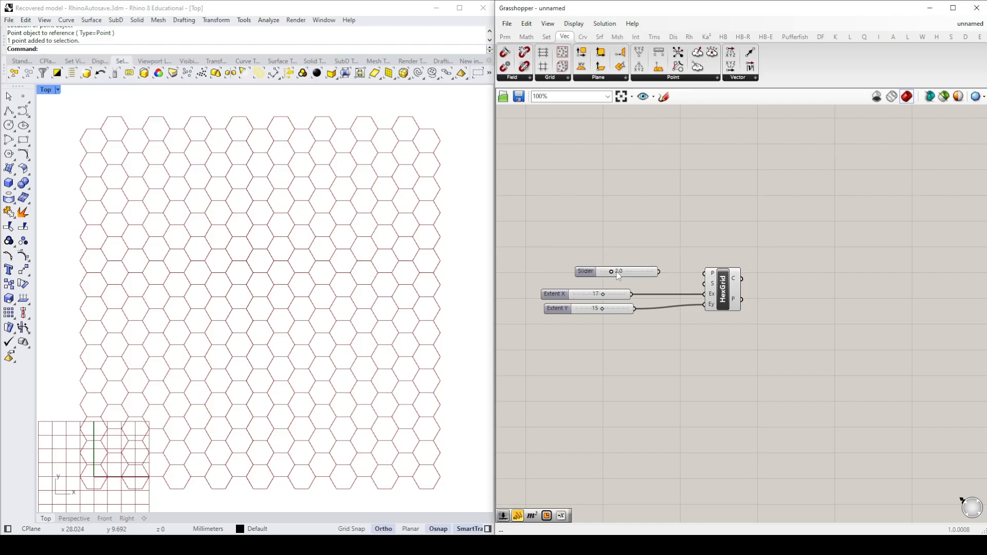
pyautogui.doubleClick(589, 277)
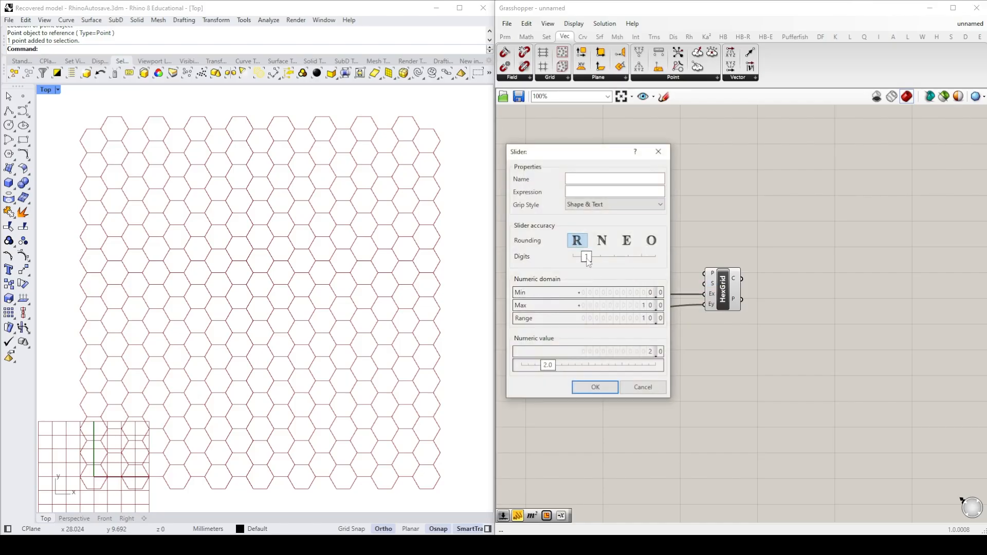
pyautogui.click(652, 386)
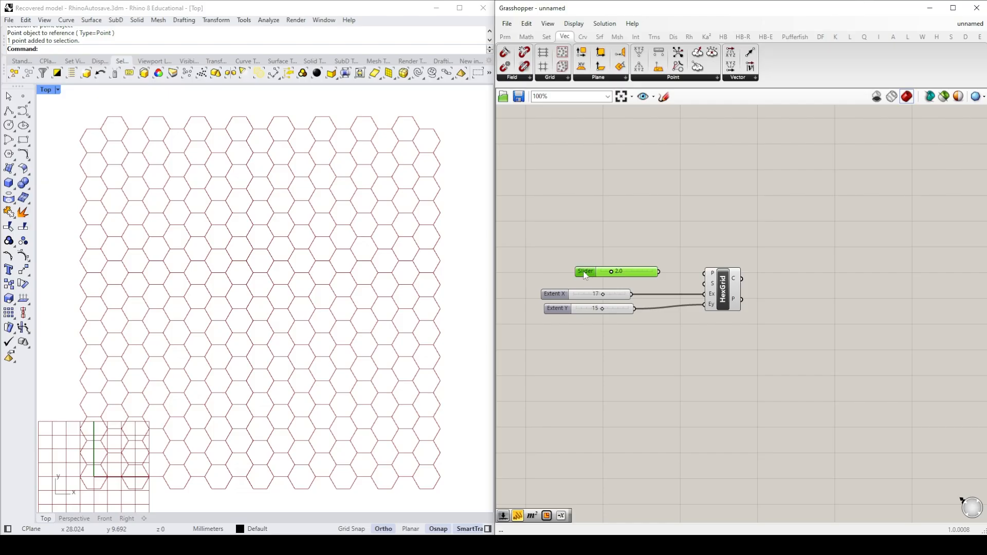
# Step: Line up the 2.0 slider above the extent sliders and connect it to HexGrid's Size input
pyautogui.moveTo(561, 286); pyautogui.dragTo(558, 284)
pyautogui.moveTo(632, 281); pyautogui.dragTo(704, 284)
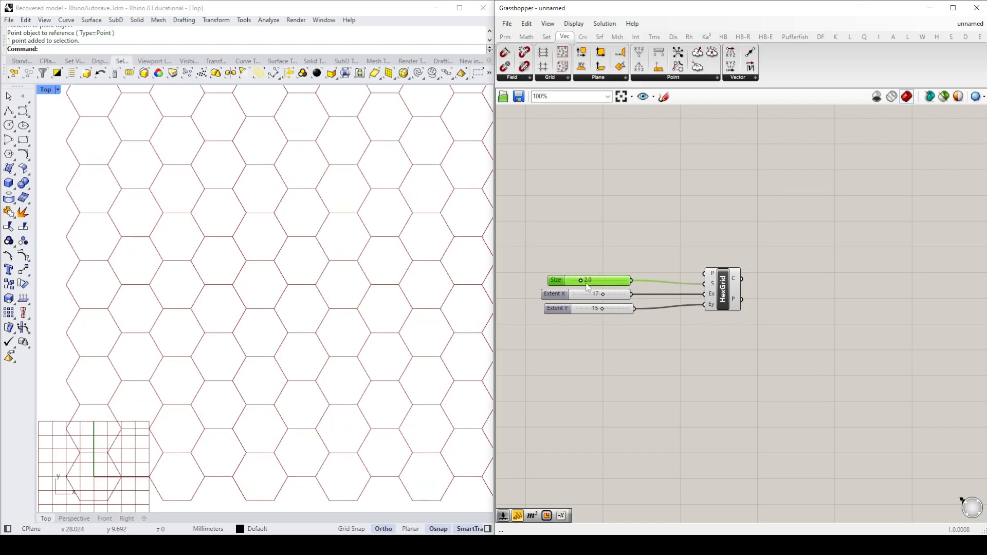
pyautogui.moveTo(581, 280)
pyautogui.mouseDown()
pyautogui.moveTo(636, 281)
pyautogui.moveTo(583, 281)
pyautogui.mouseUp()
pyautogui.scroll(-3, 361, 307)
pyautogui.scroll(-2, 360, 304)
pyautogui.moveTo(406, 277); pyautogui.dragTo(282, 362, button='right')
pyautogui.scroll(2, 288, 372)
pyautogui.click(846, 347)
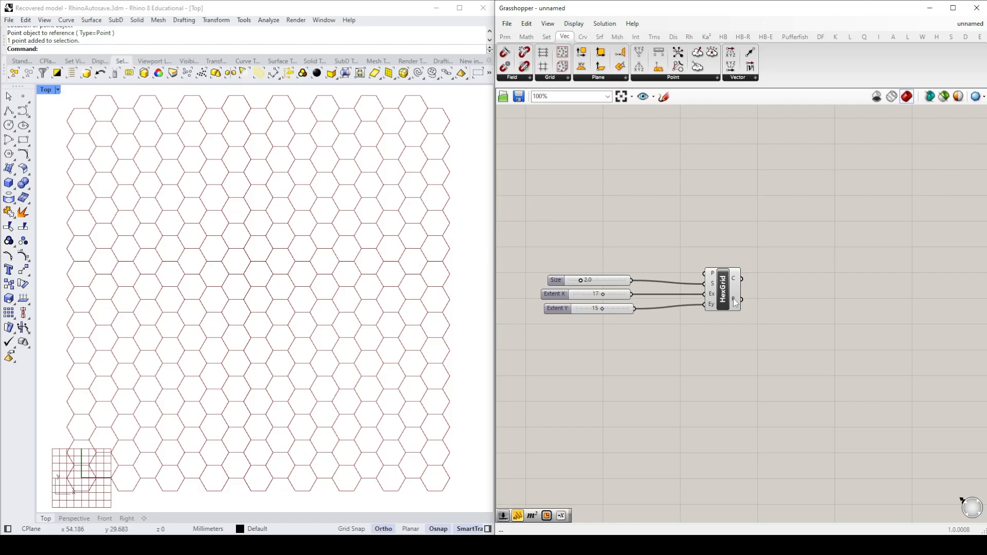
# Step: Add a Point parameter beside HexGrid and connect HexGrid's Points output to it
pyautogui.moveTo(733, 298)
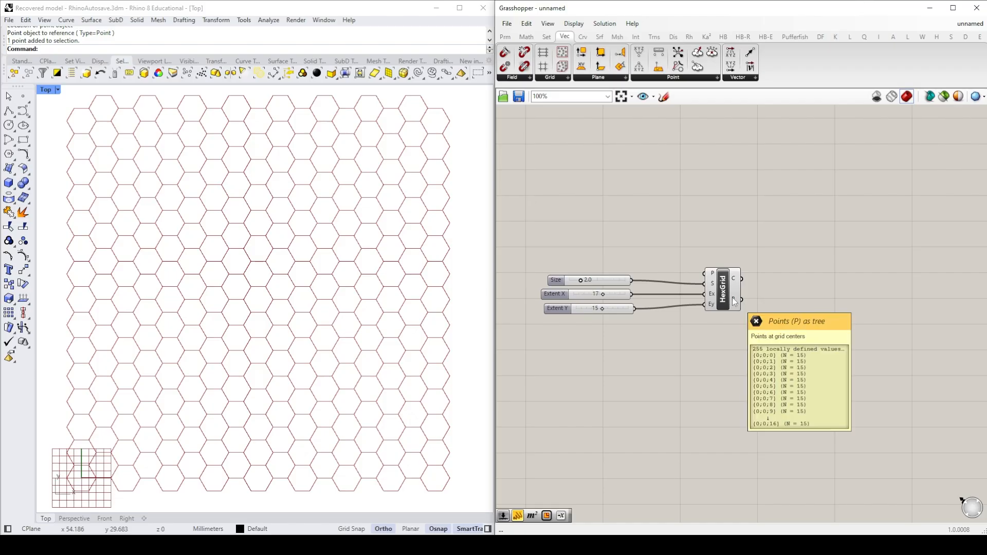
pyautogui.doubleClick(804, 298)
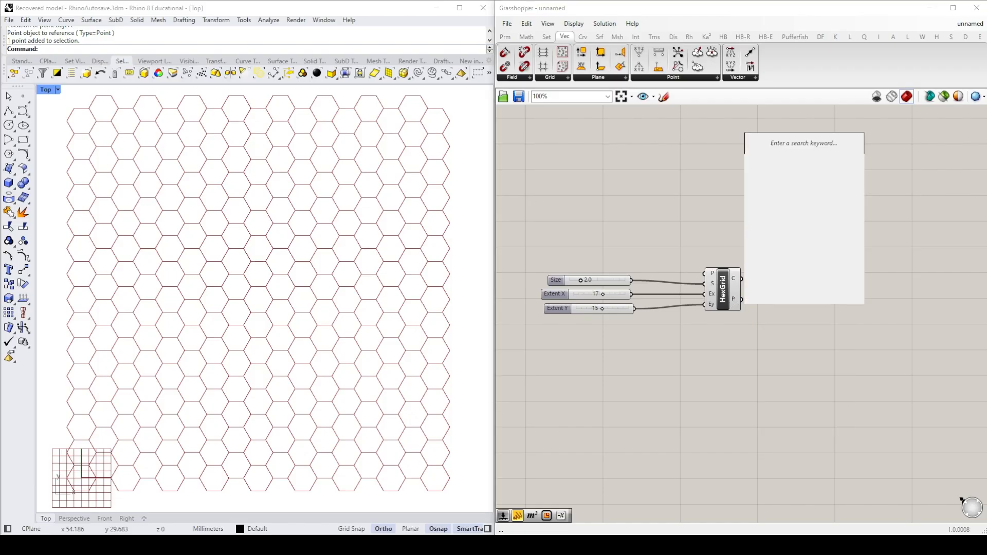
pyautogui.write('point')
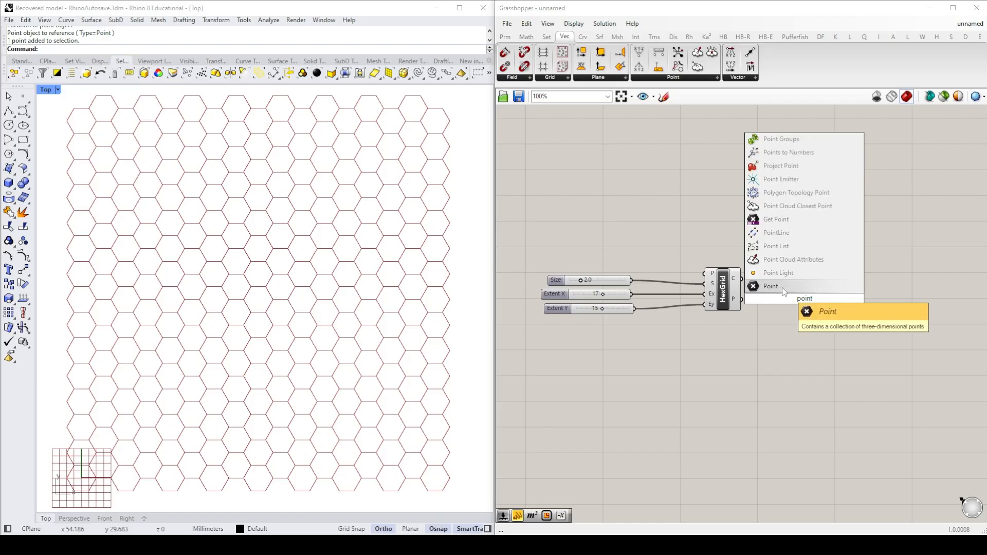
pyautogui.click(506, 37)
pyautogui.click(542, 77)
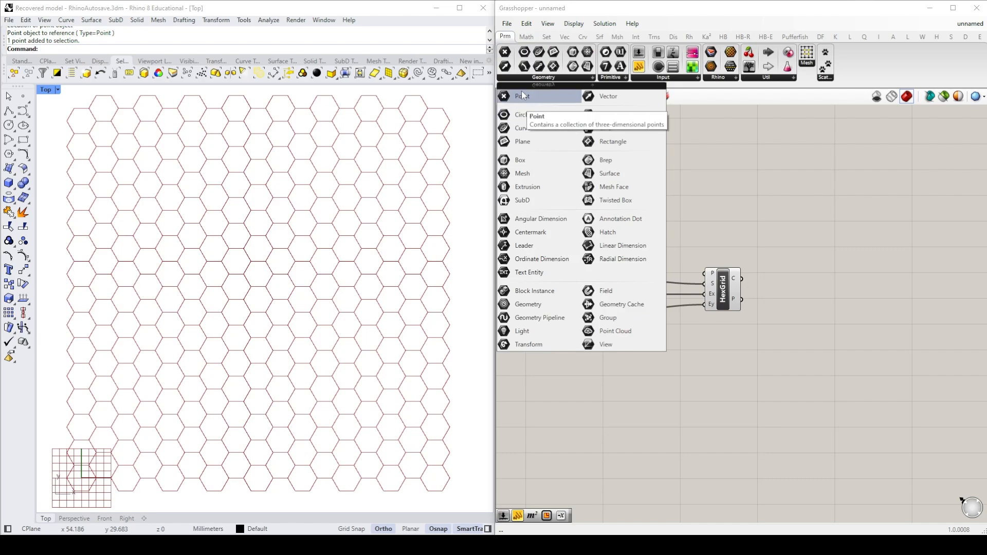
pyautogui.moveTo(522, 92); pyautogui.dragTo(550, 107)
pyautogui.moveTo(794, 306); pyautogui.dragTo(782, 307)
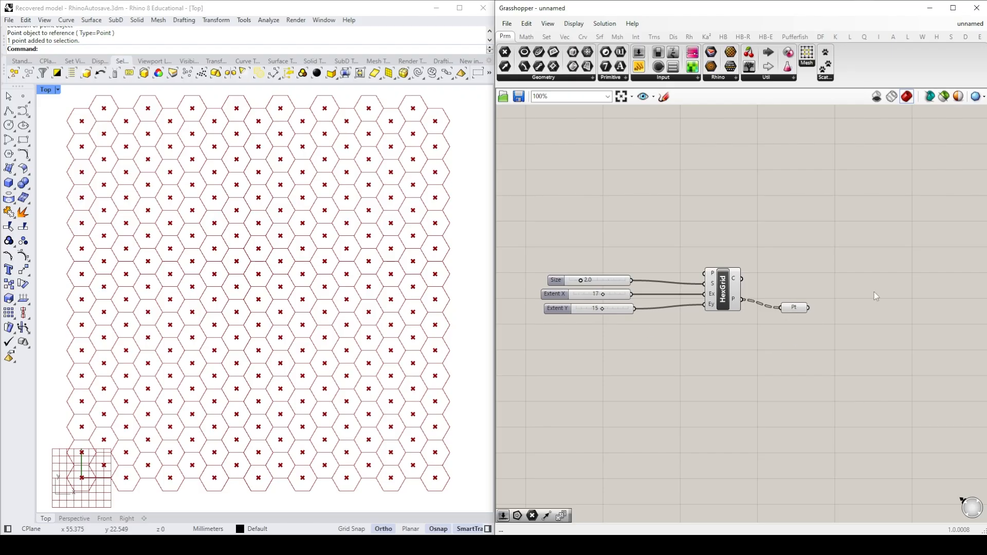
# Step: Add a Circle component, feed its Plane input from the Point parameter, and move it well away from that parameter
pyautogui.moveTo(860, 324); pyautogui.dragTo(737, 329, button='right')
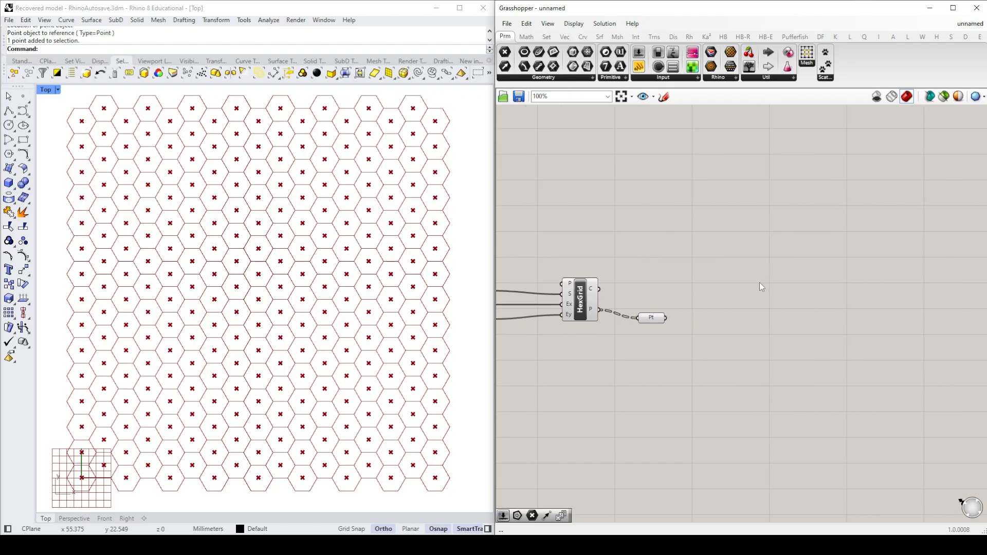
pyautogui.click(583, 37)
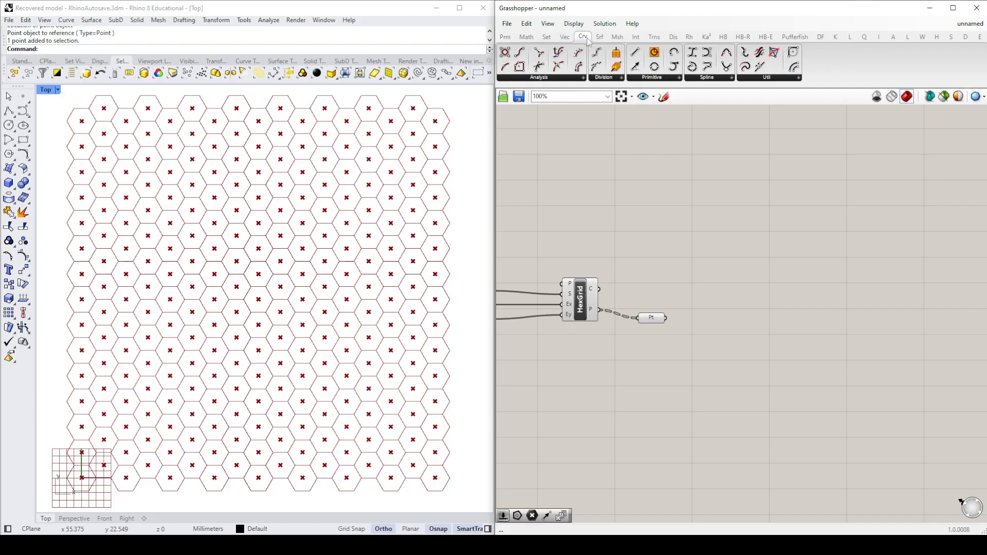
pyautogui.click(650, 78)
pyautogui.moveTo(651, 156); pyautogui.dragTo(729, 327)
pyautogui.moveTo(669, 320); pyautogui.dragTo(715, 324)
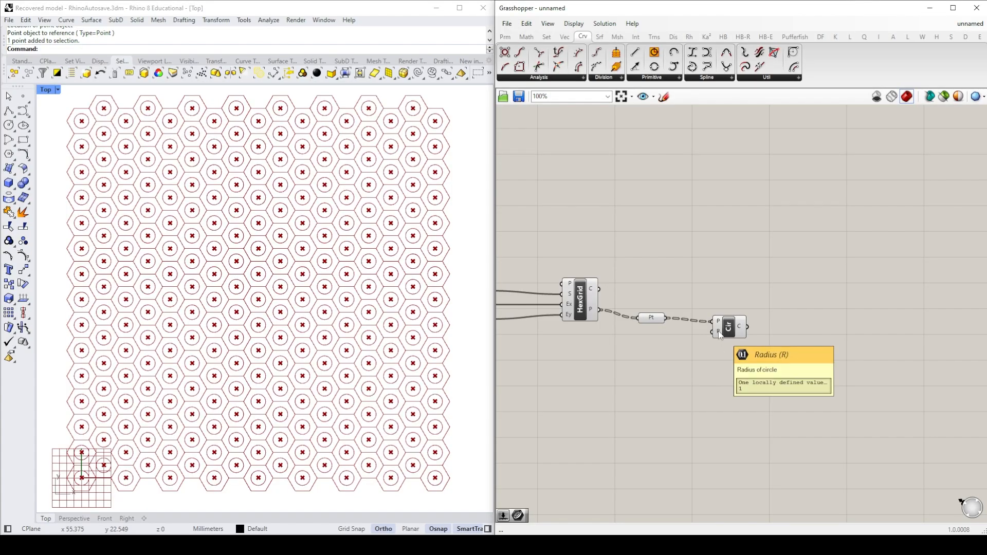
pyautogui.moveTo(734, 331); pyautogui.dragTo(901, 327)
pyautogui.click(849, 389)
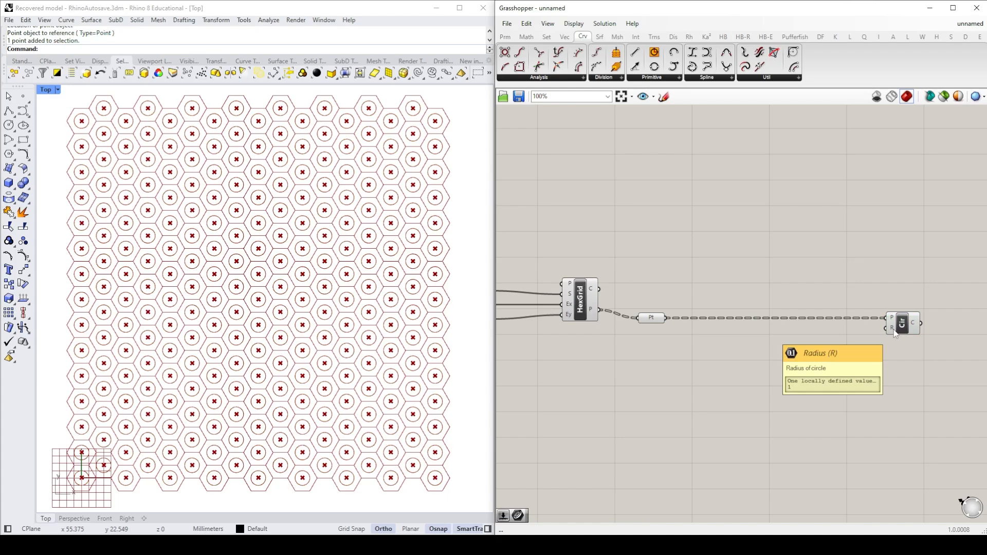
# Step: Turn off the preview of the HexGrid component
pyautogui.click(588, 313)
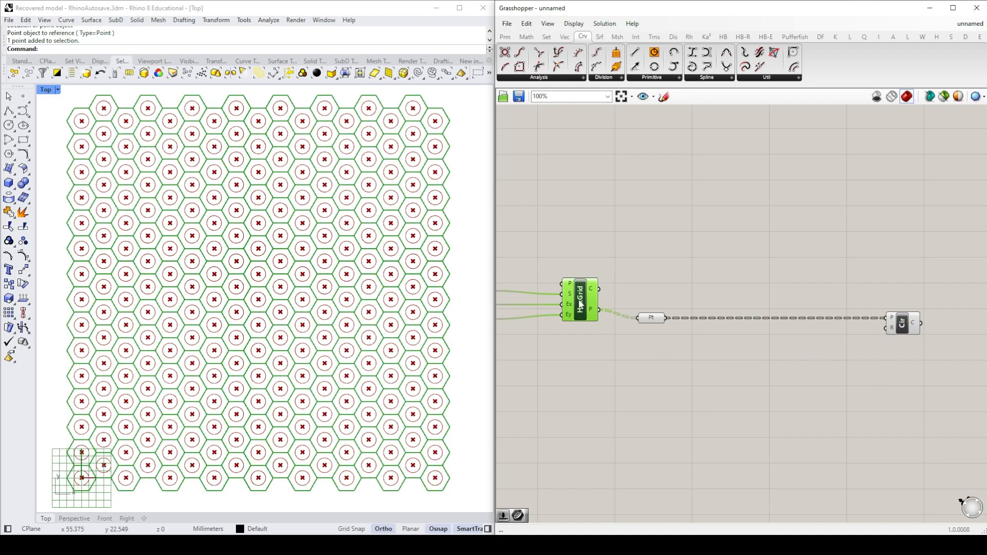
pyautogui.rightClick(580, 302)
pyautogui.click(610, 322)
pyautogui.click(612, 270)
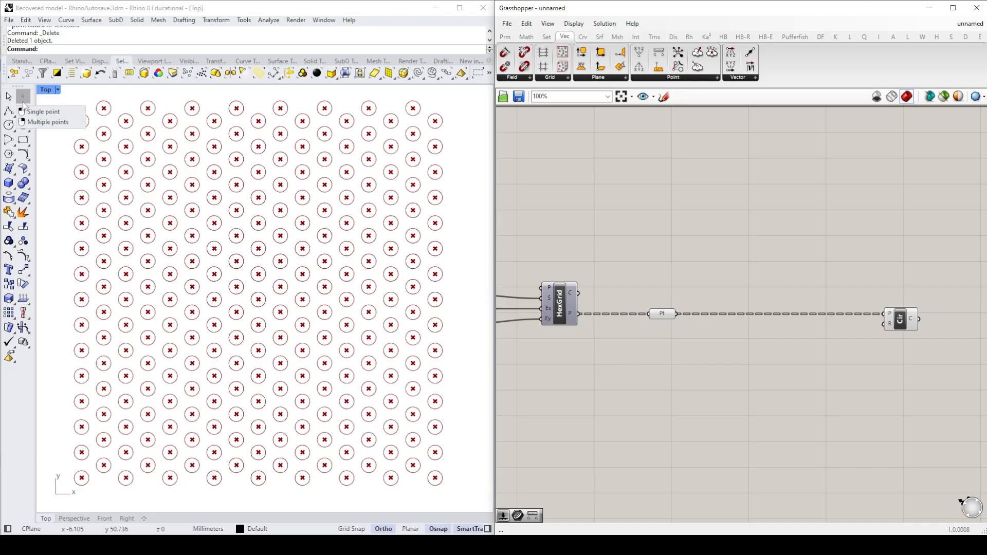
# Step: In Rhino's Top view, place a single point between the circles in the grid's lower-left area and select it
pyautogui.click(23, 97)
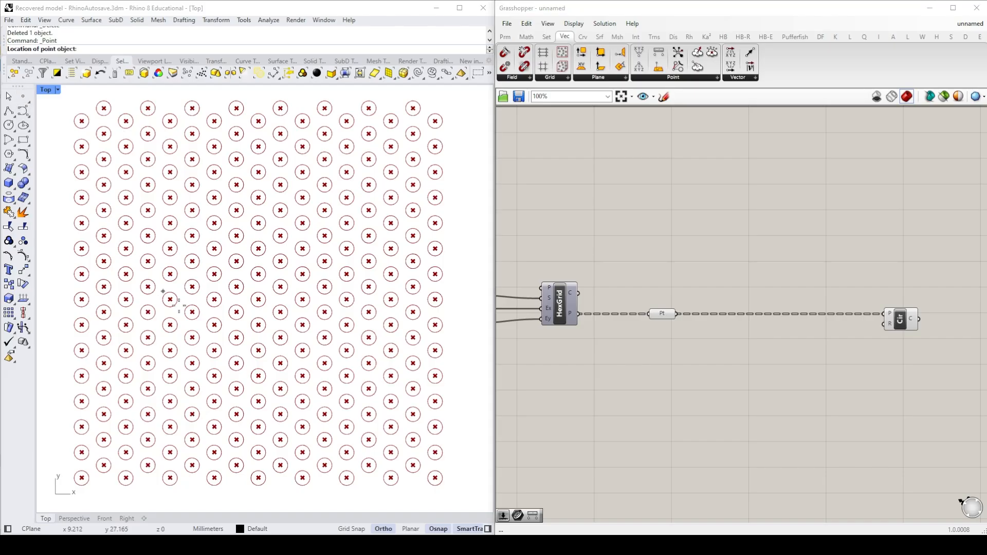
pyautogui.click(178, 363)
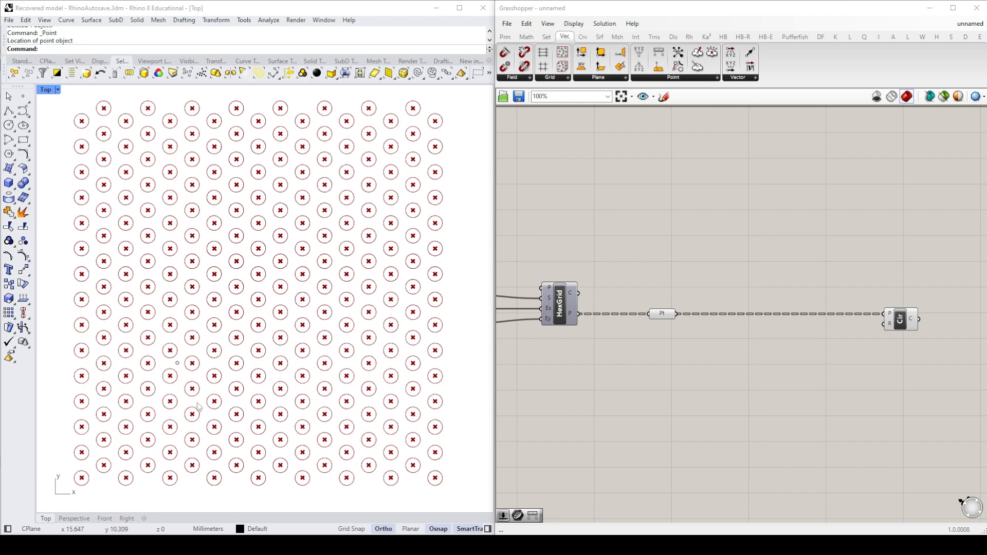
pyautogui.click(178, 363)
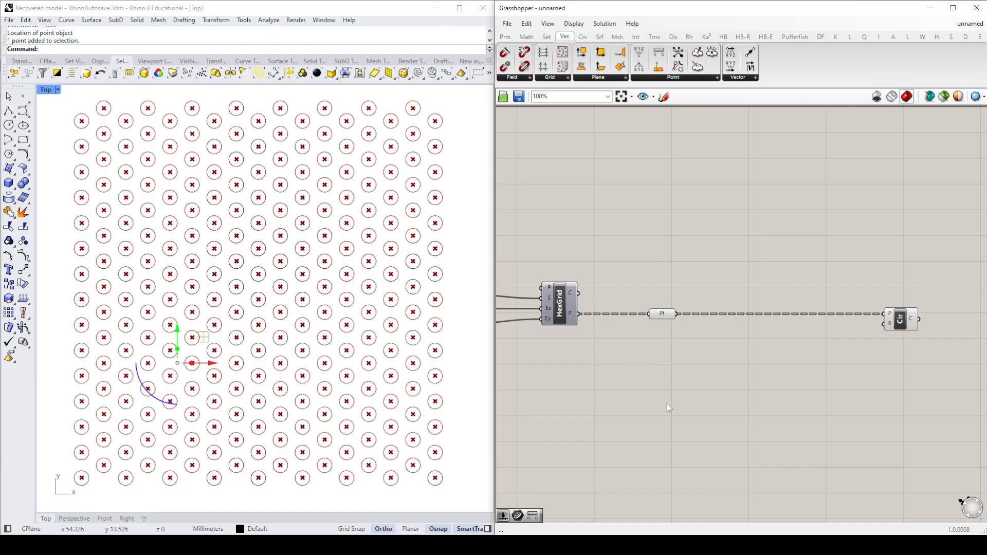
# Step: Add a second Point parameter to the canvas below the one fed by HexGrid
pyautogui.click(510, 38)
pyautogui.click(542, 78)
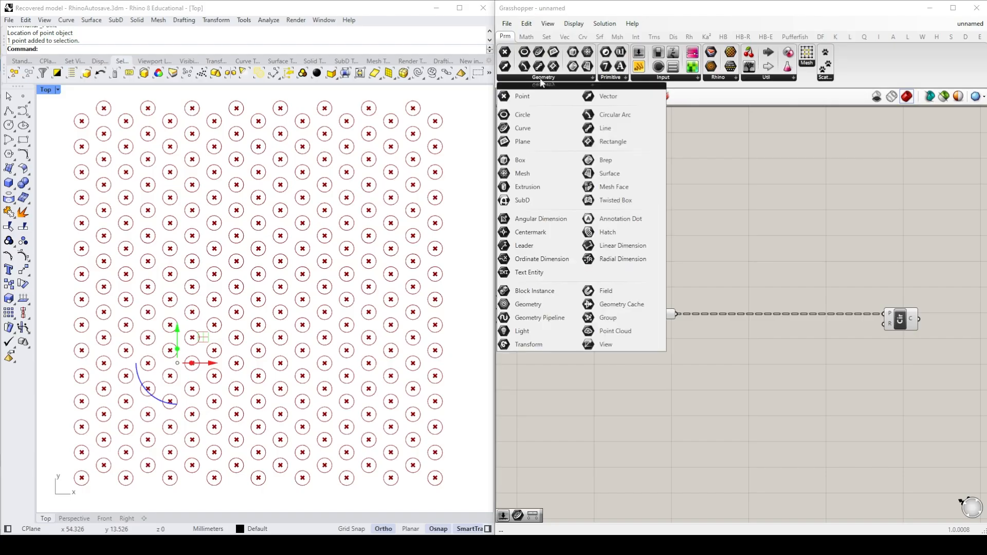
pyautogui.click(520, 97)
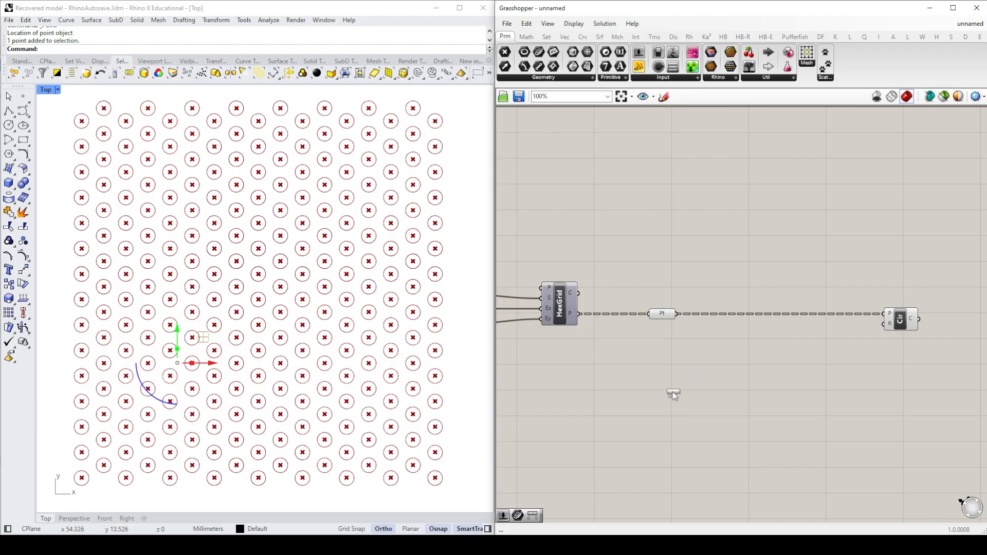
pyautogui.click(660, 397)
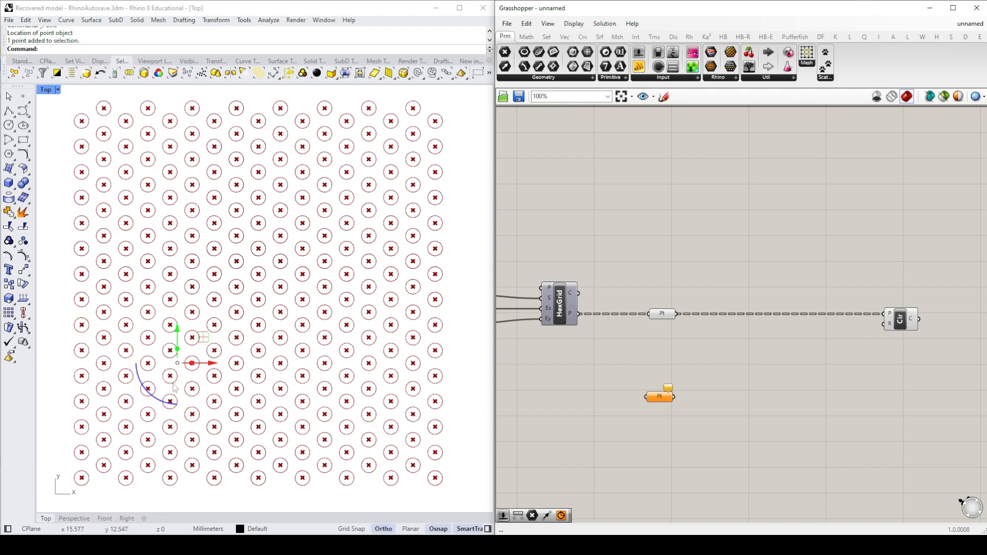
# Step: Reference the single Rhino point in the new, unconnected Point parameter with Set one Point
pyautogui.click(193, 496)
pyautogui.click(663, 399)
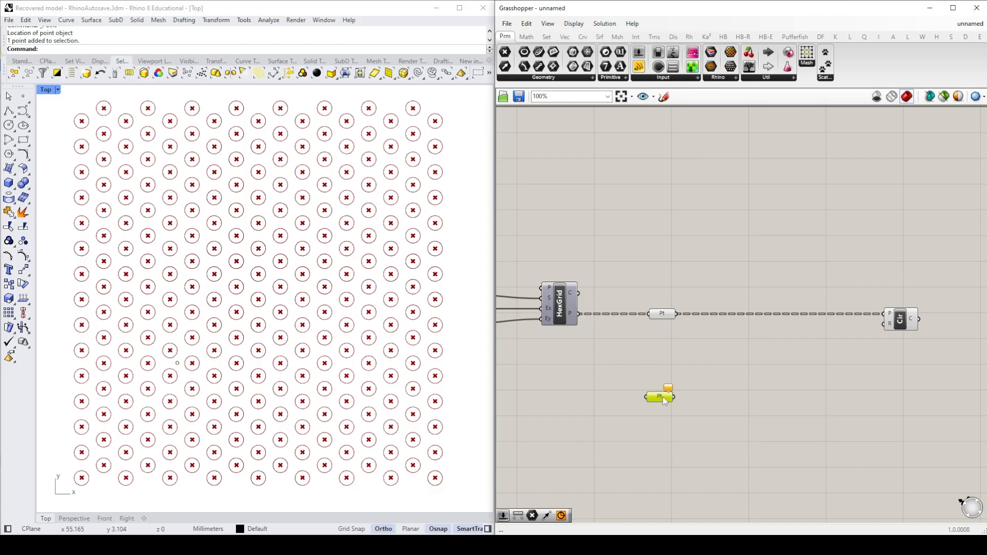
pyautogui.rightClick(662, 398)
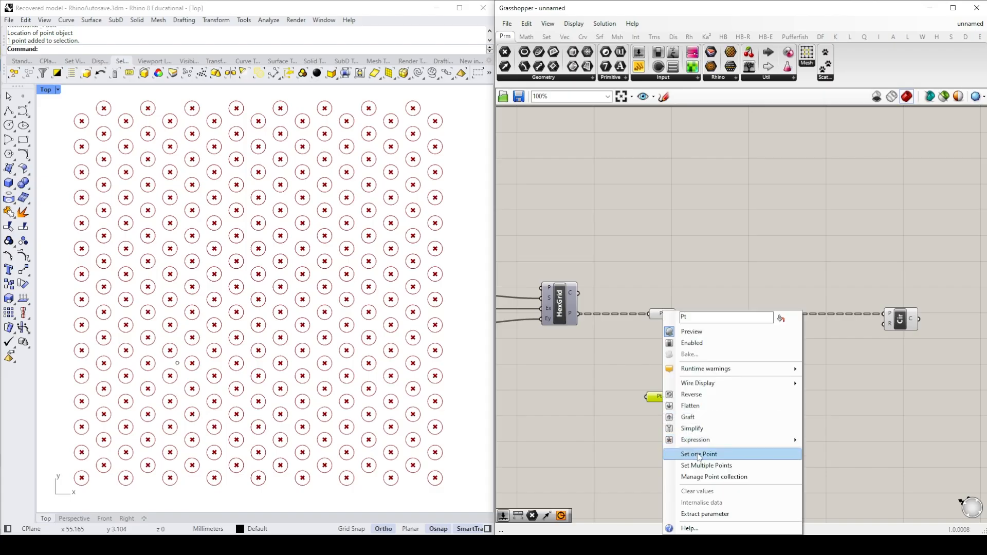
pyautogui.click(699, 454)
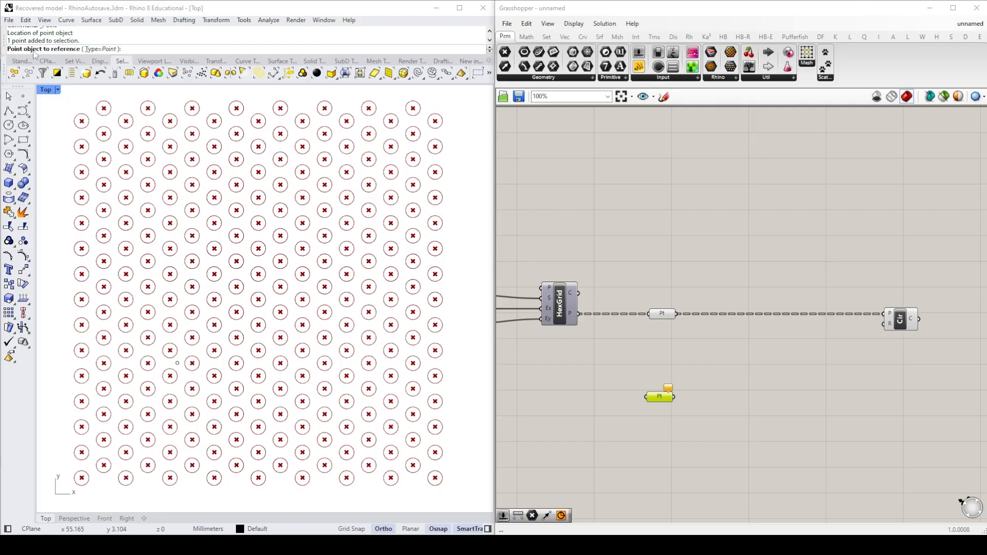
pyautogui.click(178, 363)
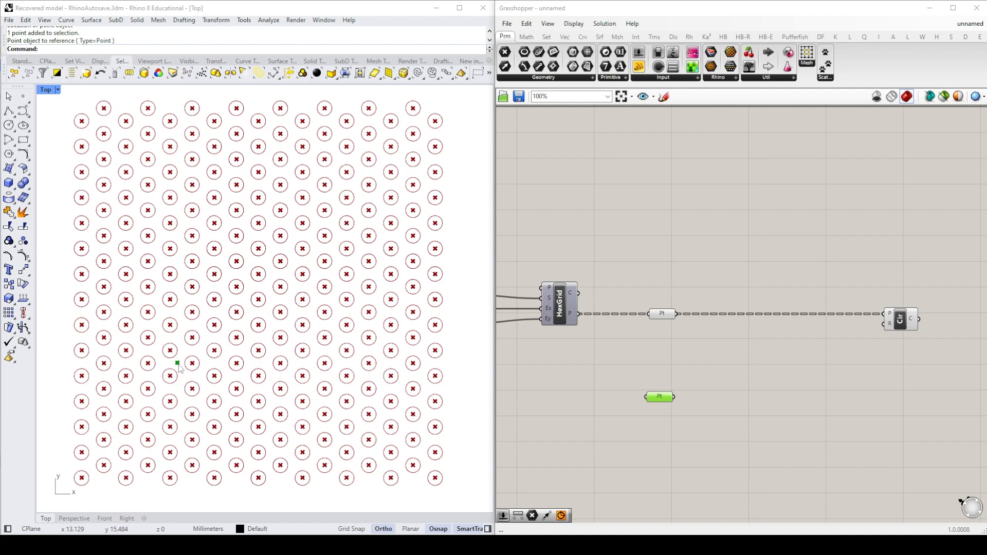
pyautogui.click(742, 447)
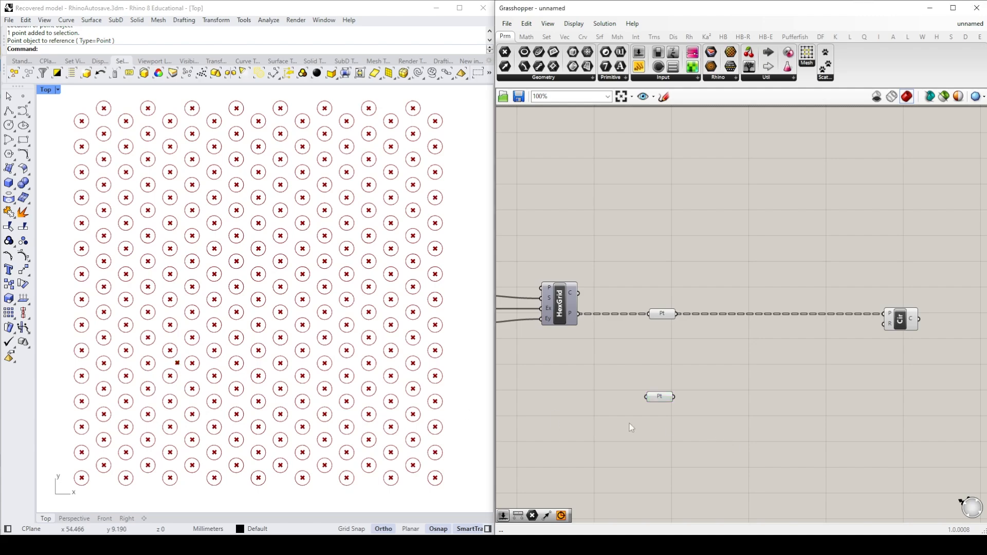
pyautogui.click(663, 399)
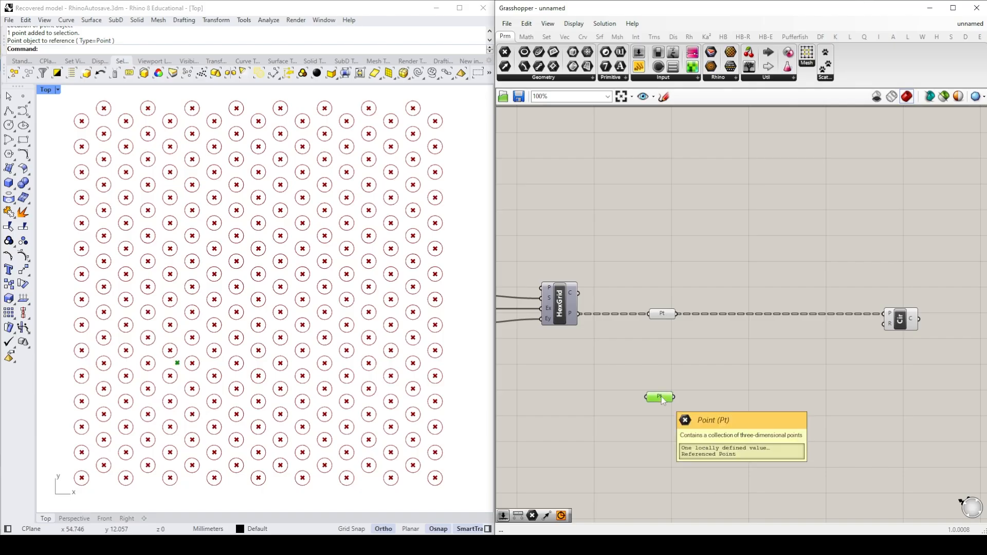
pyautogui.click(662, 440)
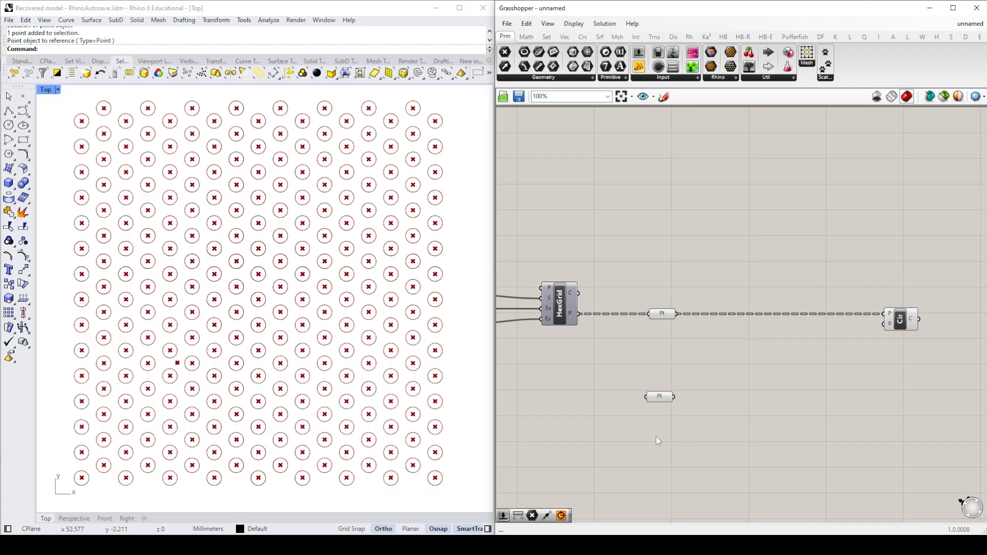
# Step: Add a test Circle component and feed its Plane input from the referenced Point parameter
pyautogui.doubleClick(765, 444)
pyautogui.write('circ')
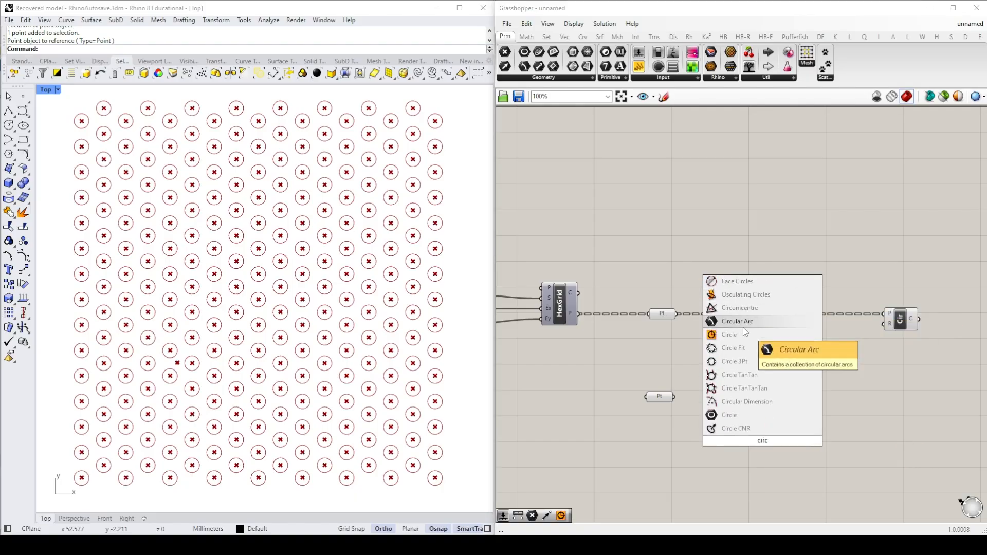
pyautogui.click(730, 335)
pyautogui.moveTo(674, 398); pyautogui.dragTo(747, 437)
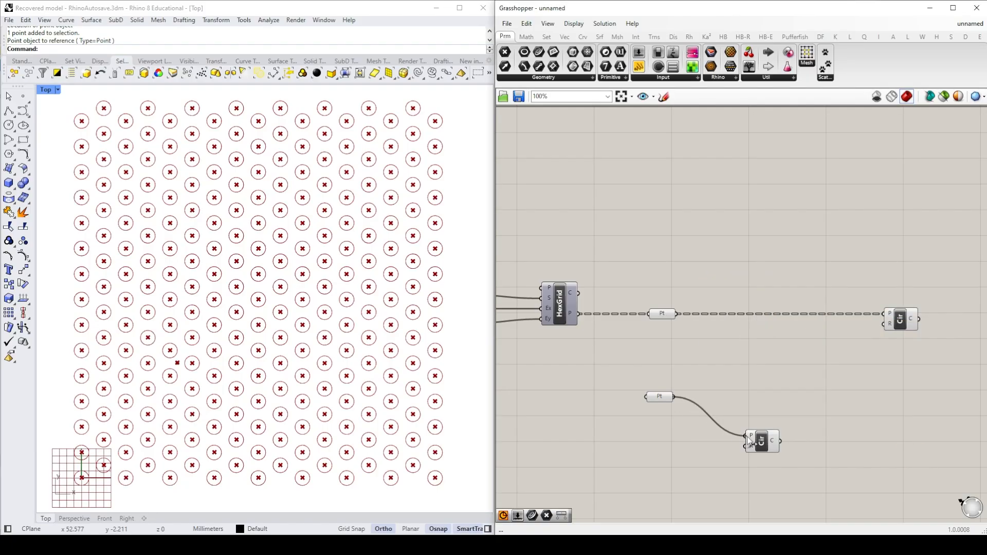
# Step: Connect a number slider of 3 to the test circle's Radius input and raise it to 4
pyautogui.doubleClick(697, 484)
pyautogui.write('3')
pyautogui.press('Return')
pyautogui.moveTo(742, 483); pyautogui.dragTo(746, 445)
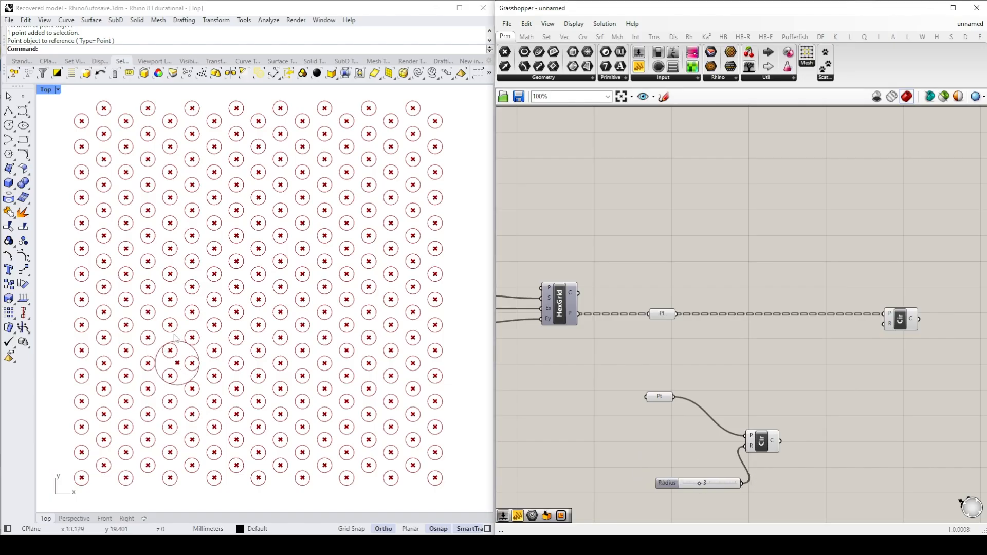
pyautogui.moveTo(700, 483); pyautogui.dragTo(705, 483)
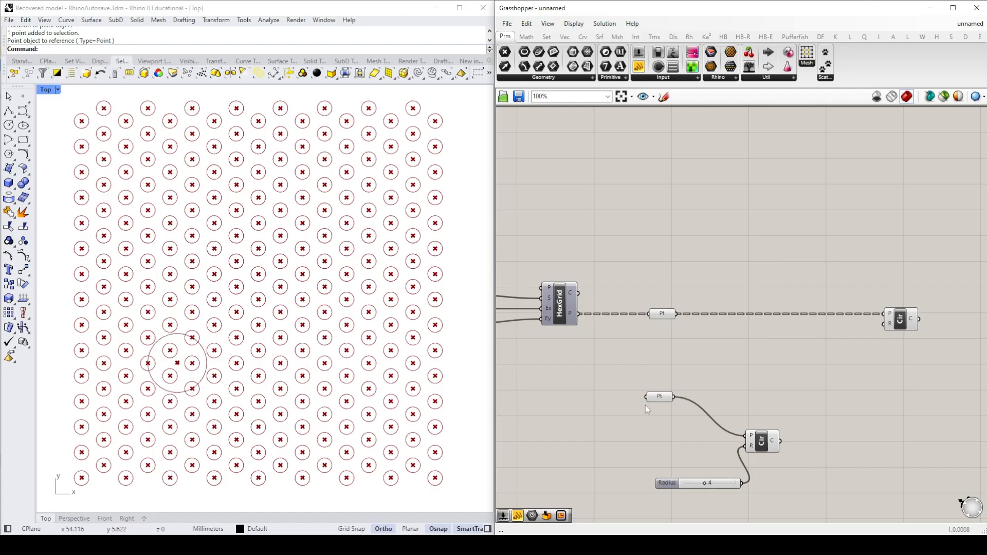
# Step: Move the referenced Rhino point around the grid and bring it back to the grid's lower-left area, just beside its original spot
pyautogui.click(177, 363)
pyautogui.moveTo(208, 366); pyautogui.dragTo(382, 365)
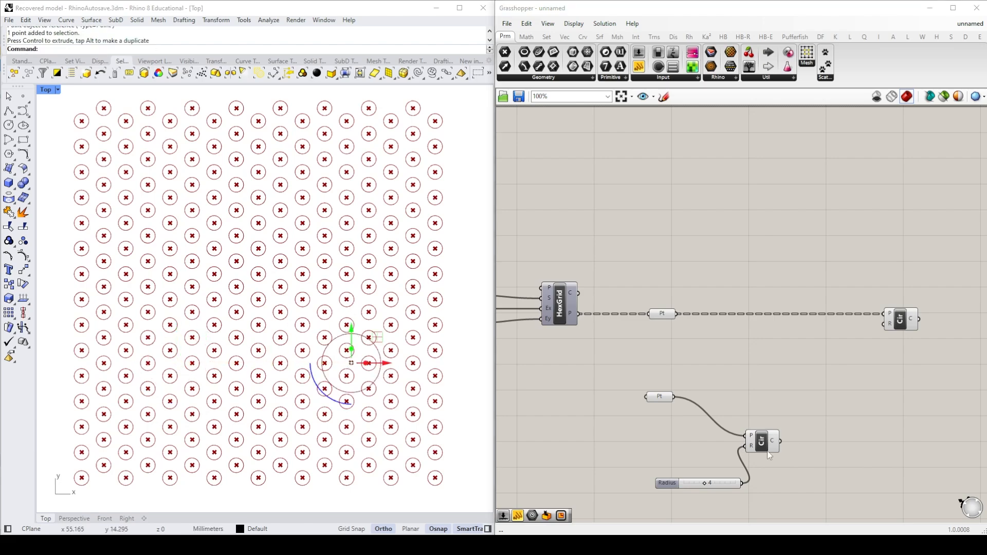
pyautogui.moveTo(352, 328); pyautogui.dragTo(351, 154)
pyautogui.moveTo(385, 189); pyautogui.dragTo(192, 381)
pyautogui.moveTo(158, 350); pyautogui.dragTo(157, 346)
# Step: Delete the test Circle component together with its Radius slider
pyautogui.moveTo(794, 502); pyautogui.dragTo(713, 433)
pyautogui.press('Delete')
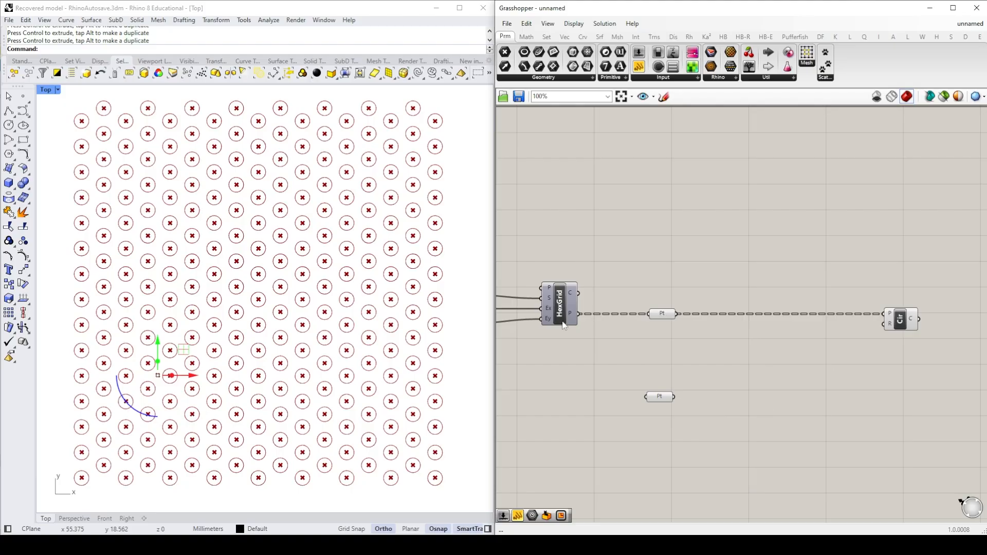
# Step: Put the referenced Point parameter into its own group
pyautogui.moveTo(698, 434); pyautogui.dragTo(621, 372)
pyautogui.rightClick(616, 375)
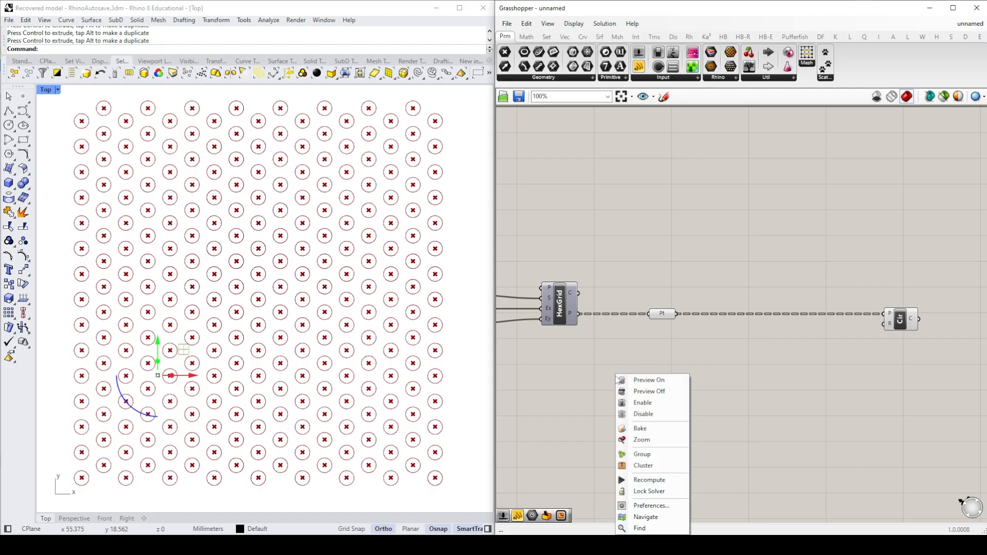
pyautogui.click(643, 455)
pyautogui.click(698, 437)
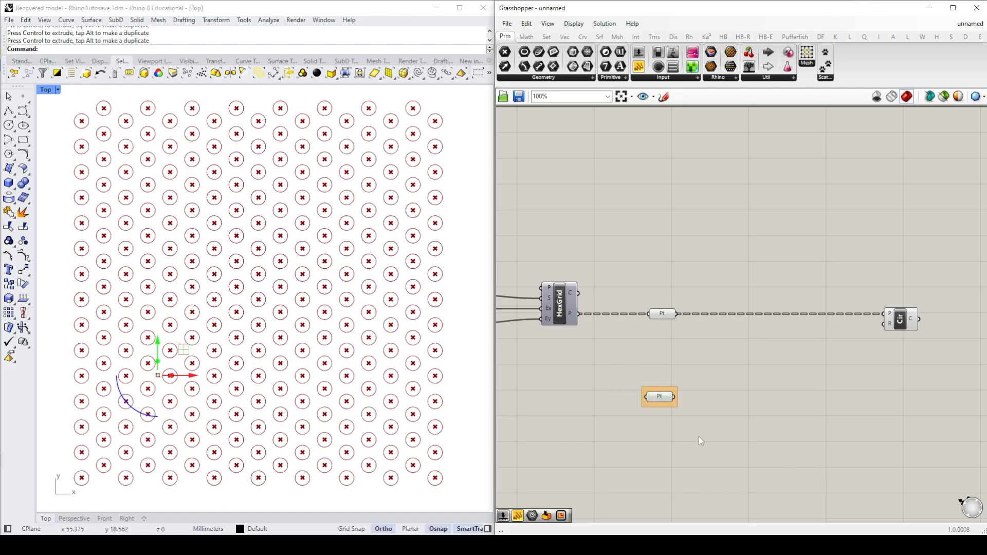
# Step: Colour the group around the referenced Point parameter red, with hue 0, saturation 100 and value 100
pyautogui.click(676, 389)
pyautogui.rightClick(676, 390)
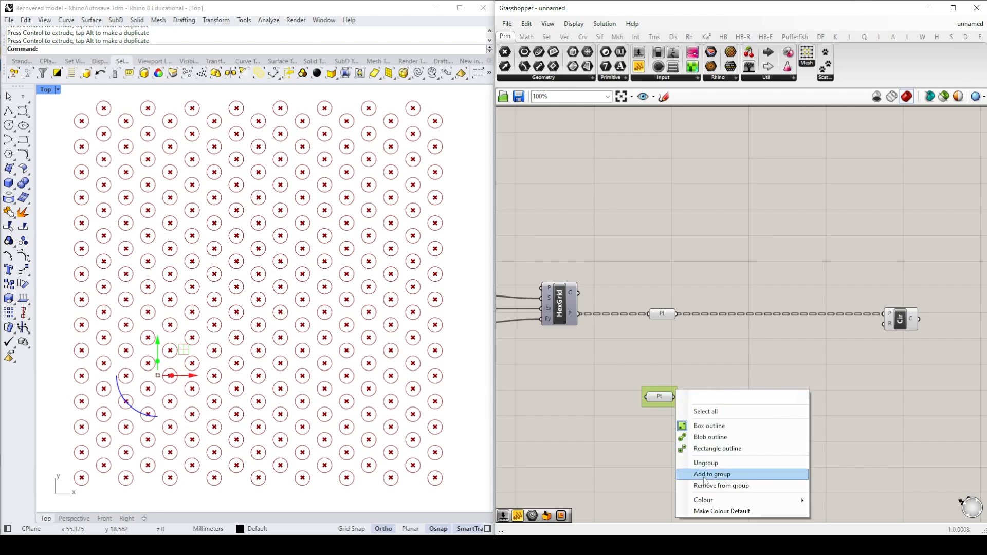
pyautogui.moveTo(767, 501)
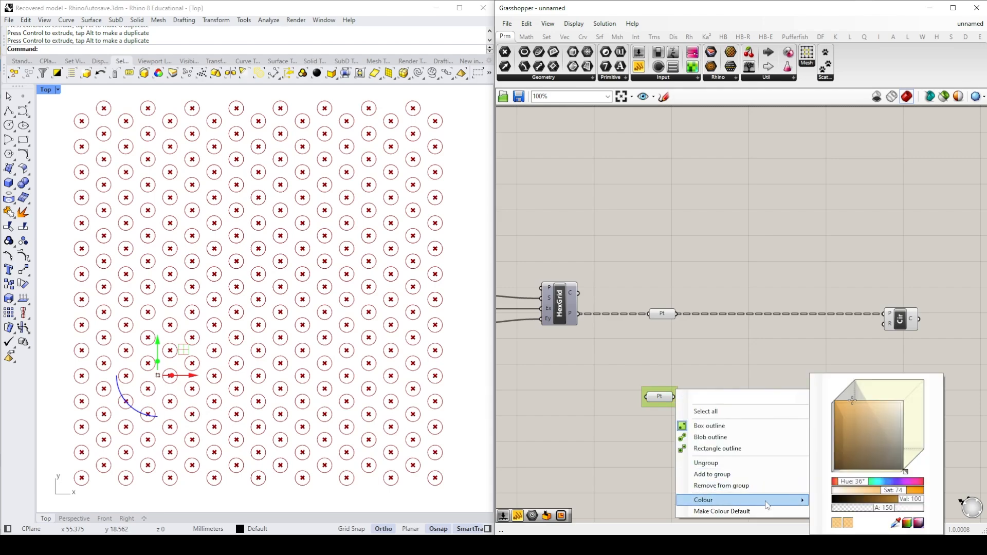
pyautogui.click(835, 482)
pyautogui.moveTo(849, 409); pyautogui.dragTo(831, 404)
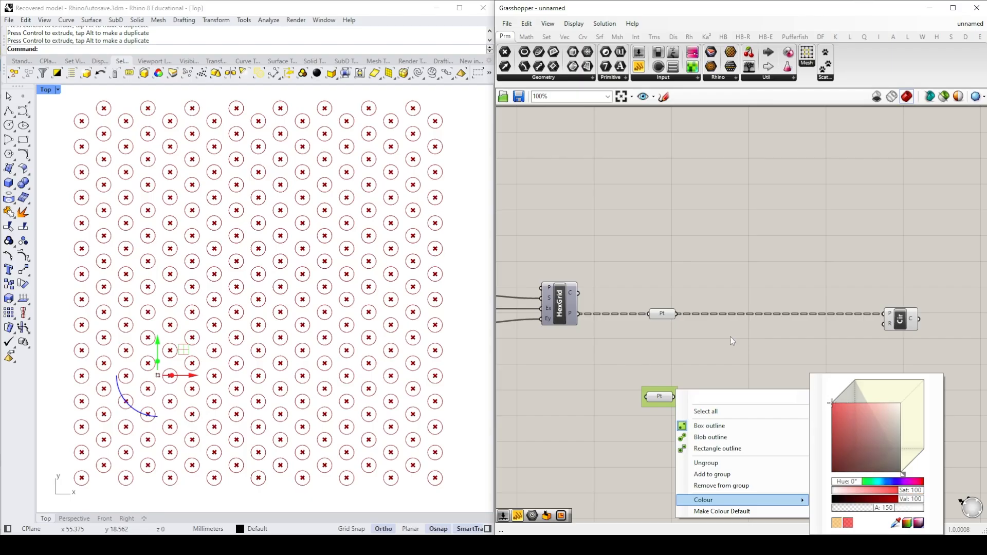
pyautogui.click(722, 354)
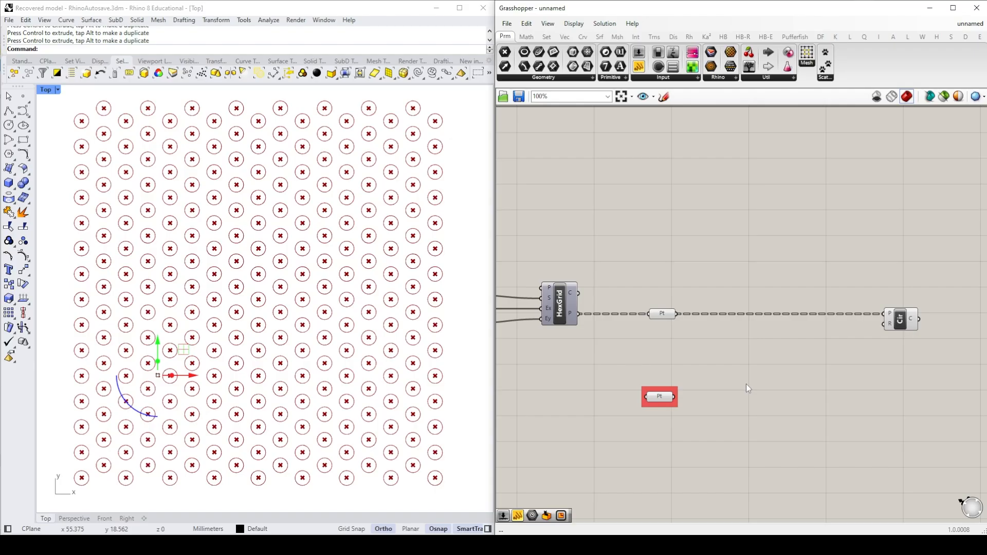
# Step: Name the red group "Attractor Point" and shift its Point parameter slightly on the canvas
pyautogui.click(661, 395)
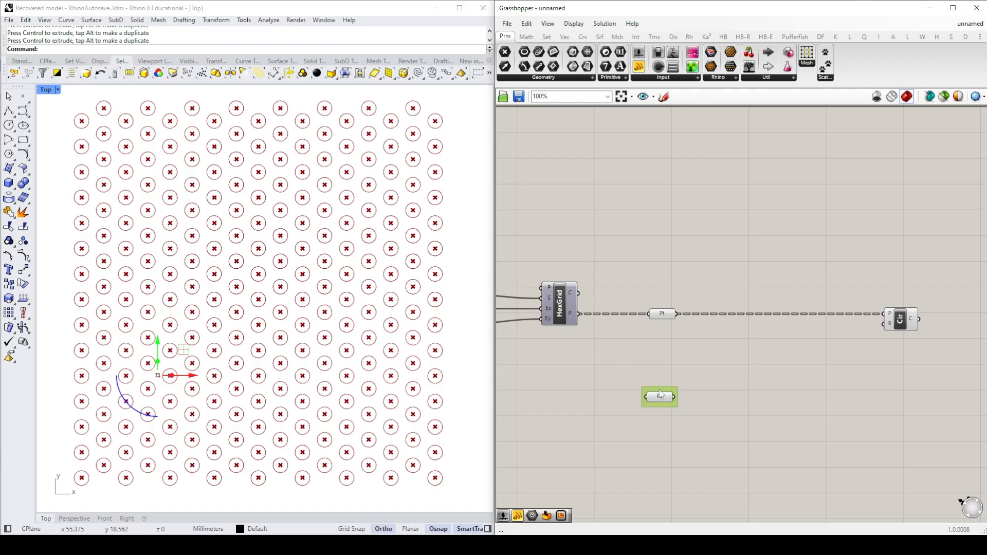
pyautogui.rightClick(661, 394)
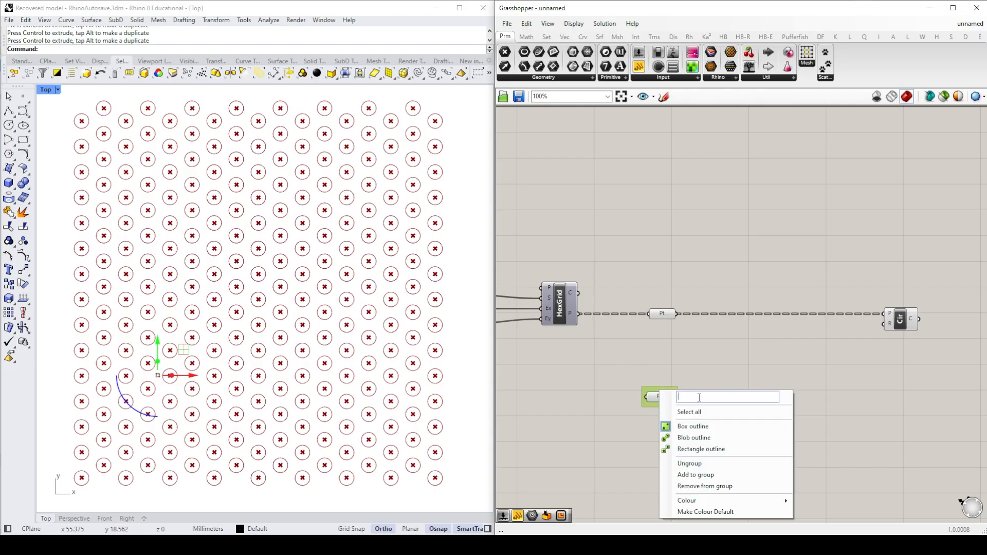
pyautogui.write('Attractor Point')
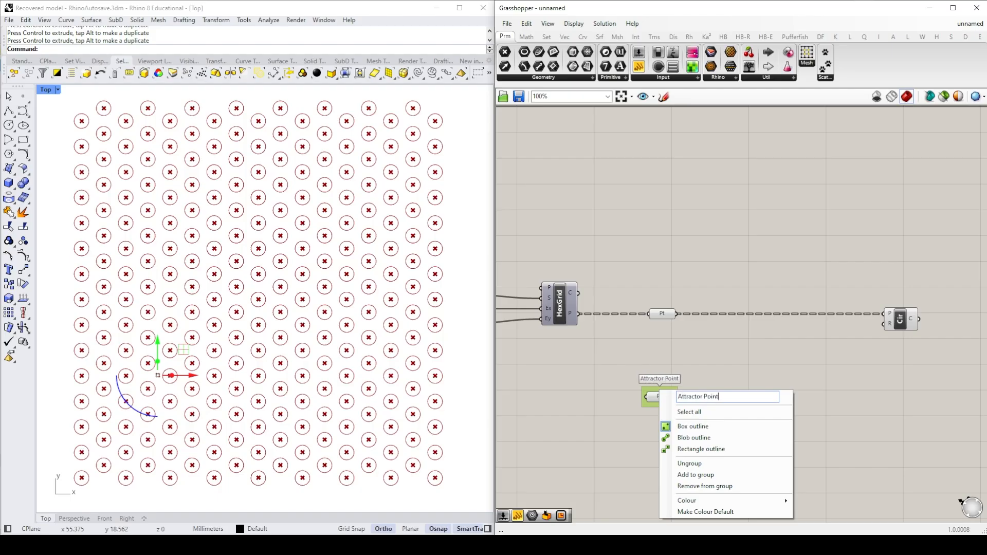
pyautogui.click(713, 357)
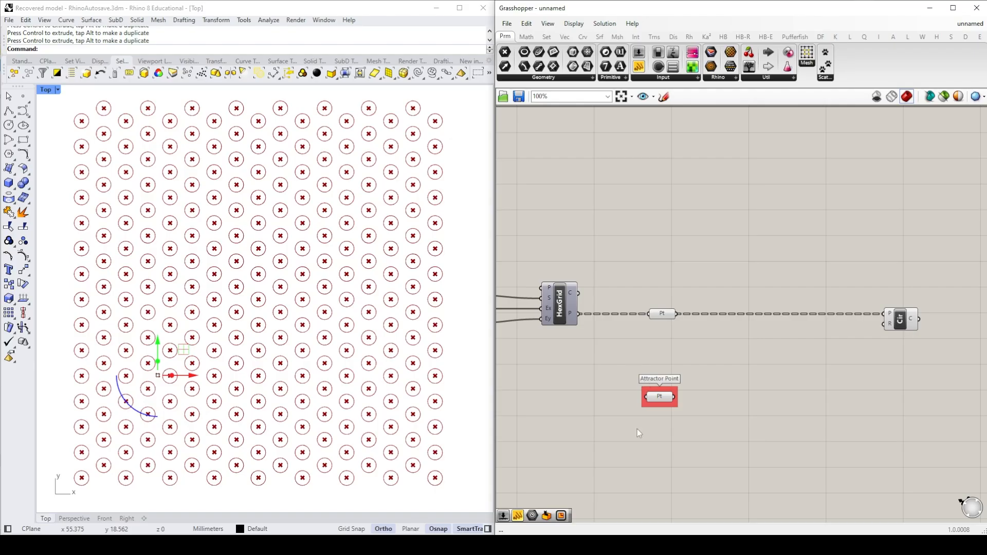
pyautogui.moveTo(666, 402)
pyautogui.mouseDown()
pyautogui.moveTo(637, 397)
pyautogui.moveTo(660, 406)
pyautogui.mouseUp()
pyautogui.click(729, 384)
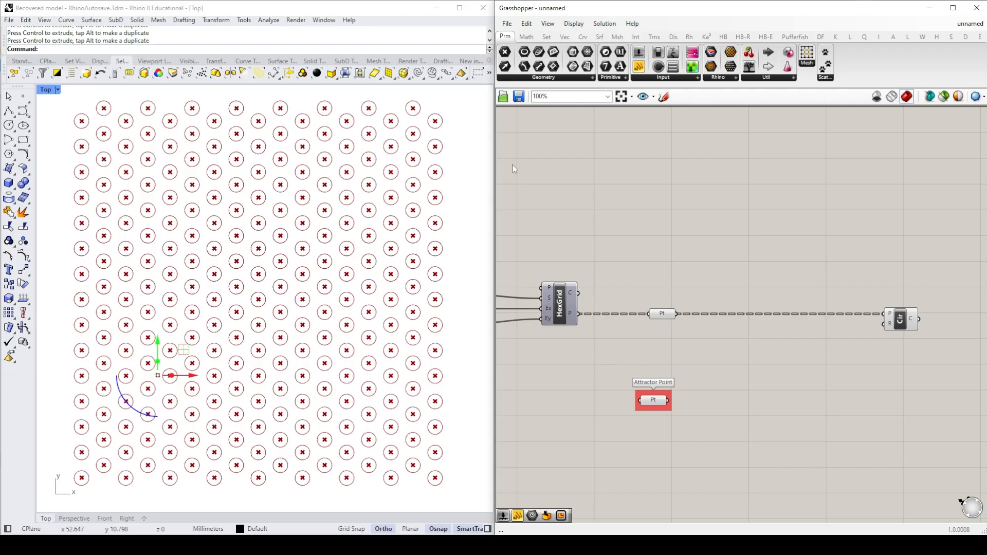
# Step: Add a Distance component between the two Point parameters and the Circle component, and adjust the spacing to the Attractor Point group
pyautogui.click(566, 37)
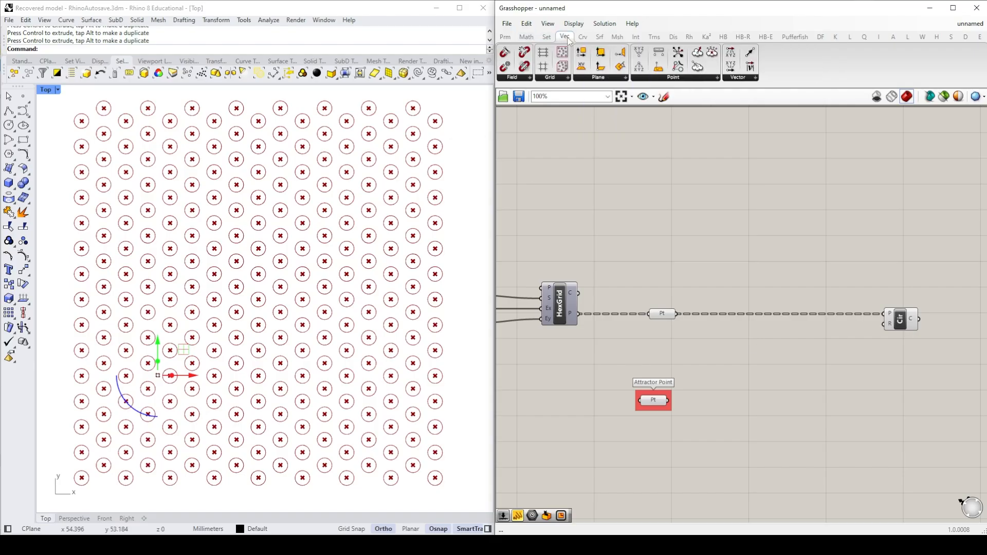
pyautogui.click(683, 77)
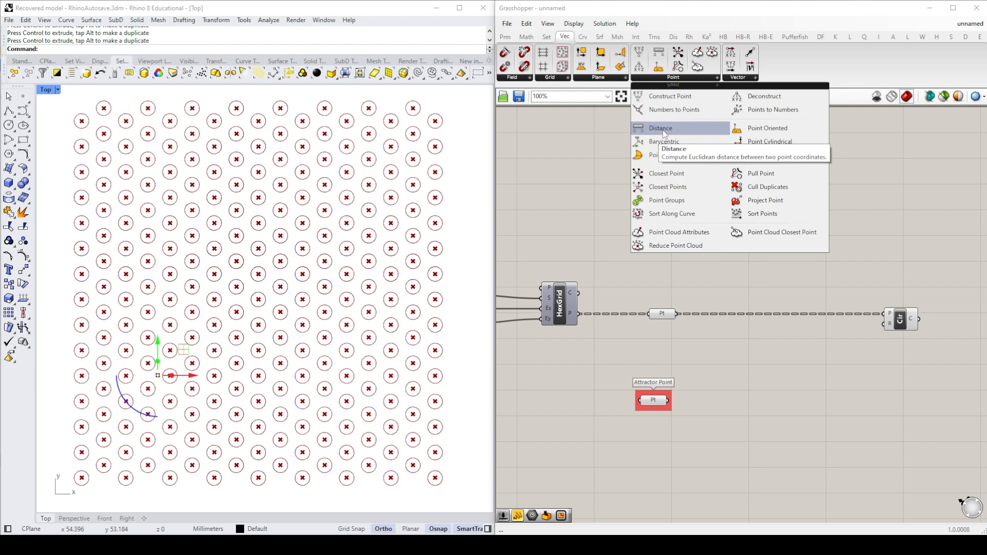
pyautogui.moveTo(666, 133); pyautogui.dragTo(712, 327)
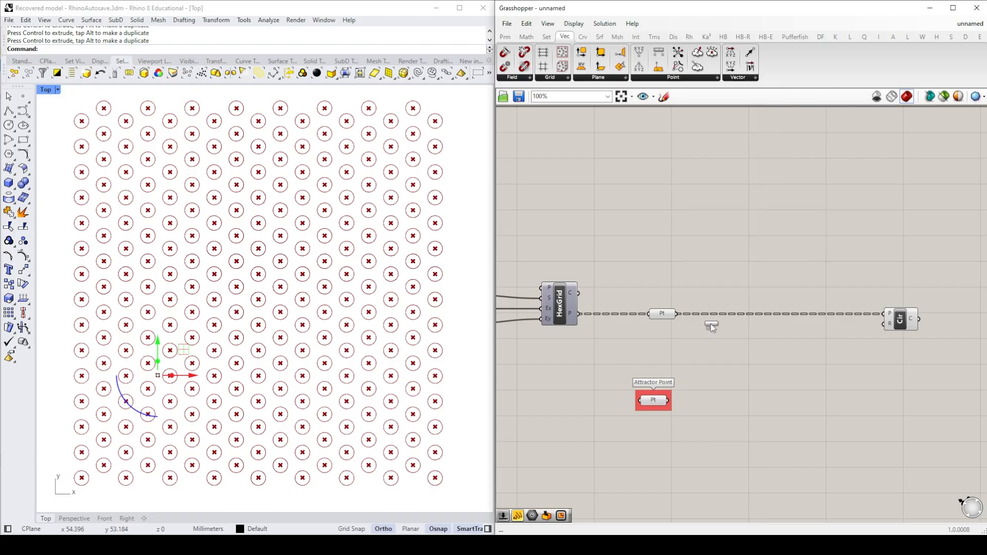
pyautogui.moveTo(729, 364); pyautogui.dragTo(739, 368)
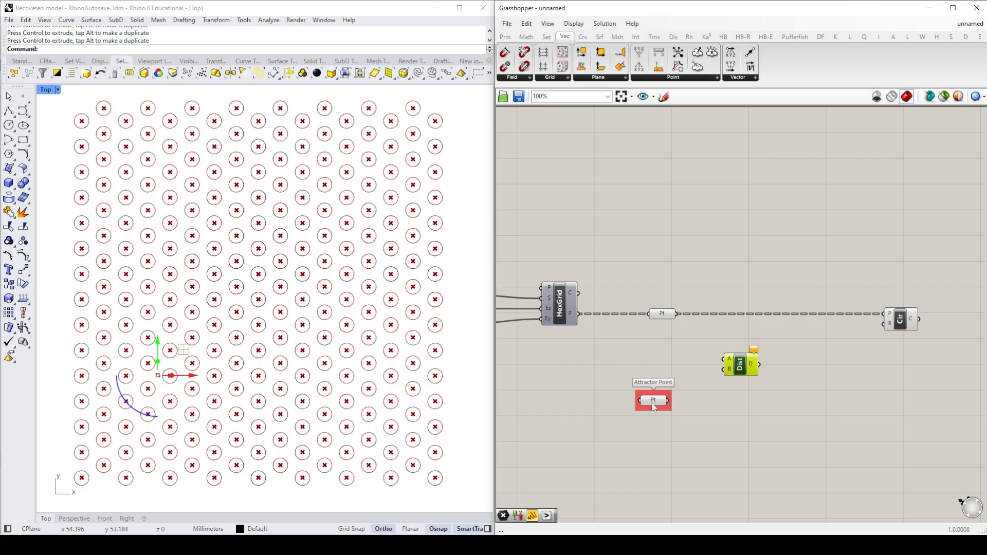
pyautogui.moveTo(656, 405); pyautogui.dragTo(664, 406)
pyautogui.click(746, 418)
pyautogui.moveTo(744, 372); pyautogui.dragTo(747, 374)
pyautogui.click(748, 385)
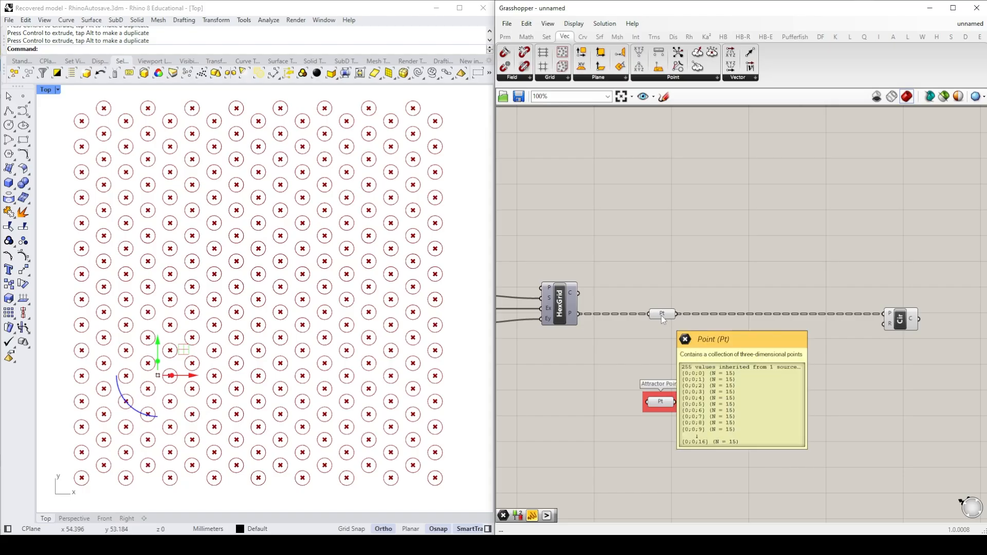
# Step: Connect the Attractor Point to Distance input A and the grid's Point parameter to input B, then move the latter closer to HexGrid
pyautogui.moveTo(676, 404); pyautogui.dragTo(736, 359)
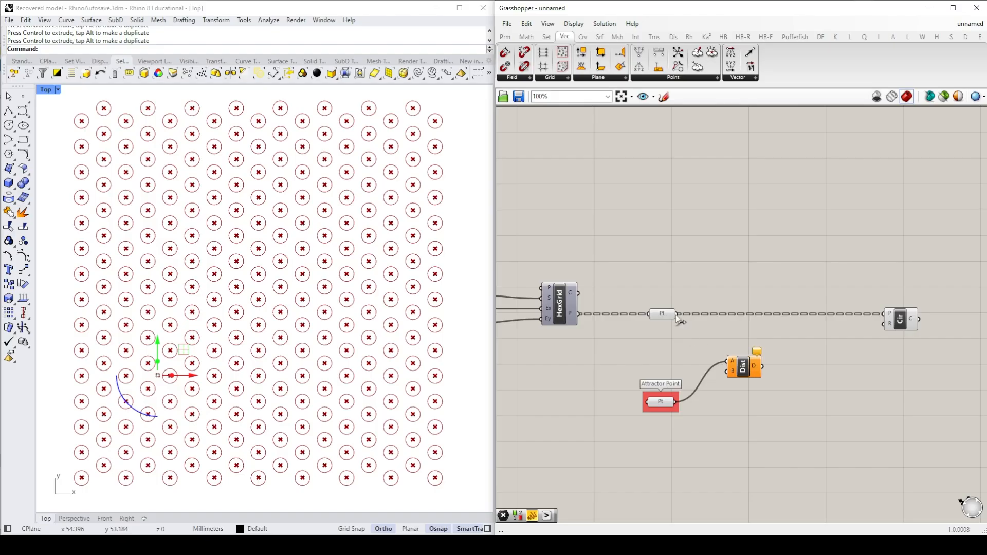
pyautogui.moveTo(677, 314); pyautogui.dragTo(729, 371)
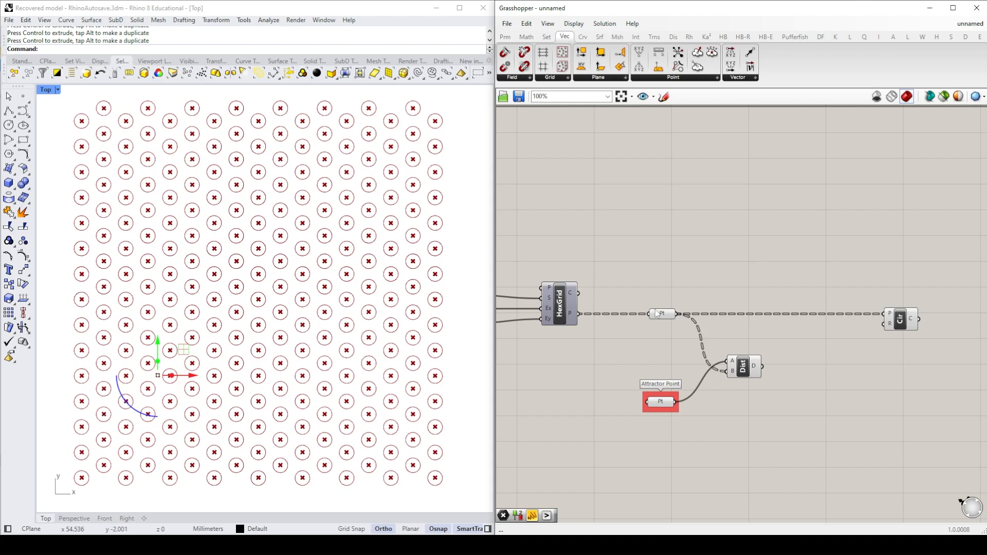
pyautogui.moveTo(664, 319); pyautogui.dragTo(633, 320)
pyautogui.click(790, 434)
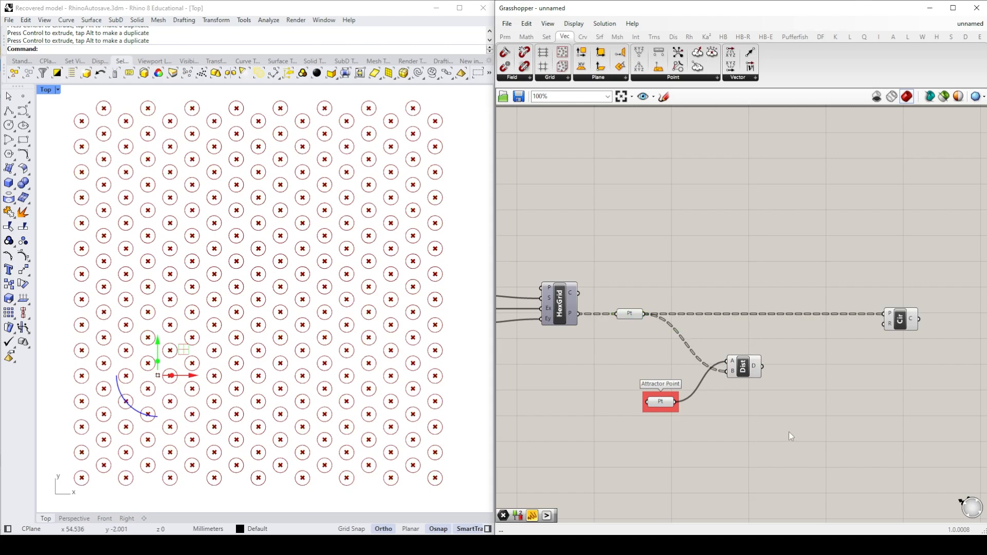
# Step: Flatten the grid's Point parameter next to HexGrid
pyautogui.moveTo(632, 317)
pyautogui.click(630, 314)
pyautogui.moveTo(633, 315)
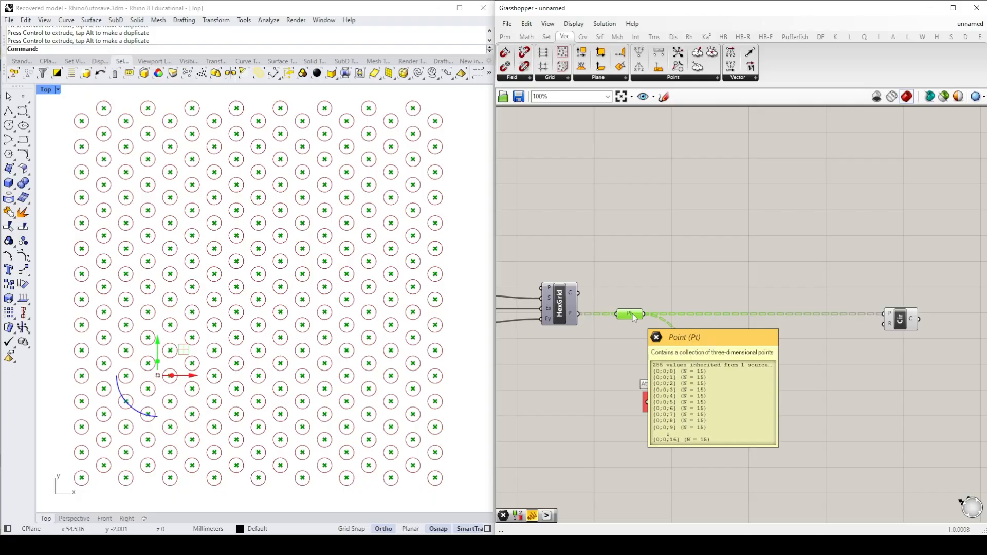
pyautogui.rightClick(633, 317)
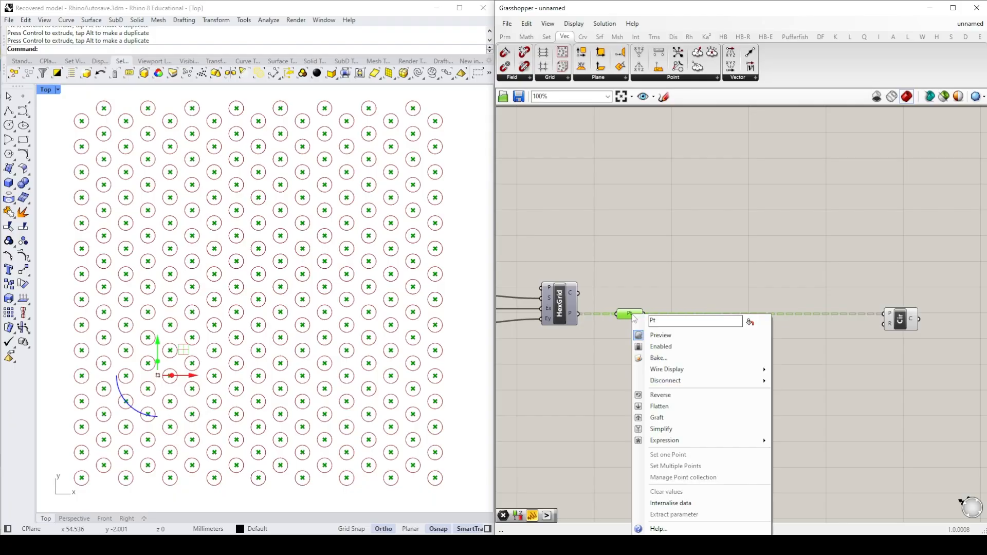
pyautogui.click(660, 406)
pyautogui.click(618, 354)
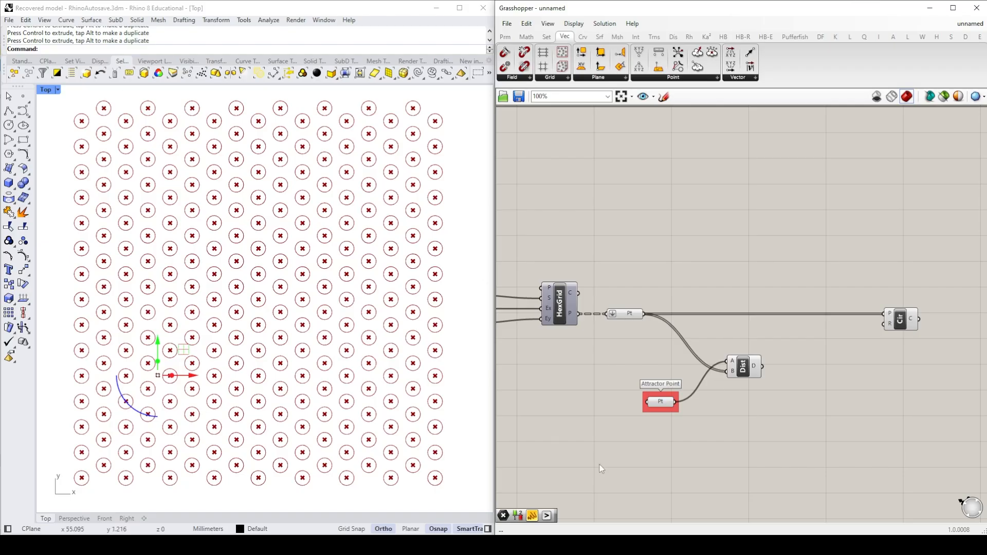
# Step: Add a Panel beside the Distance component and connect Distance output D to it
pyautogui.doubleClick(830, 406)
pyautogui.write('panel')
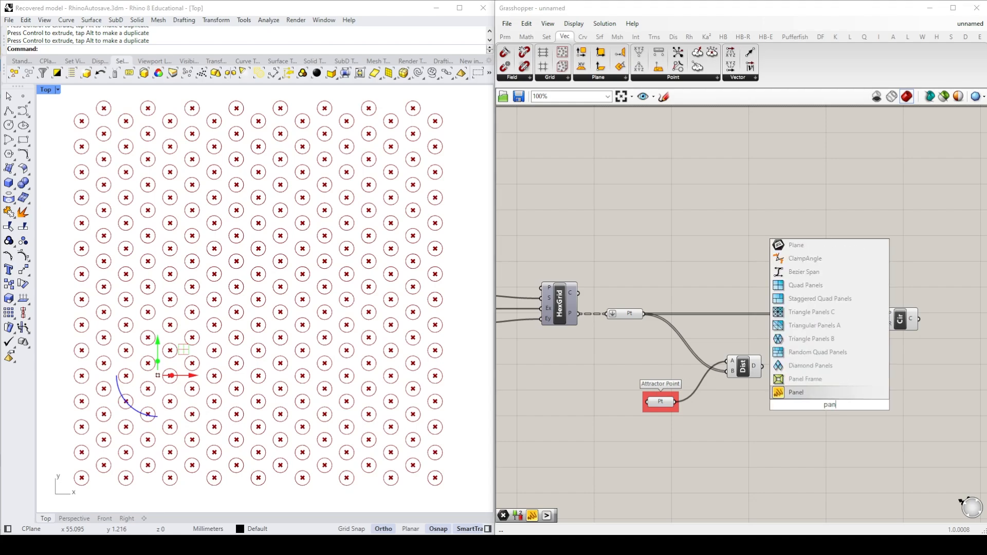
pyautogui.click(802, 378)
pyautogui.moveTo(766, 367); pyautogui.dragTo(836, 517)
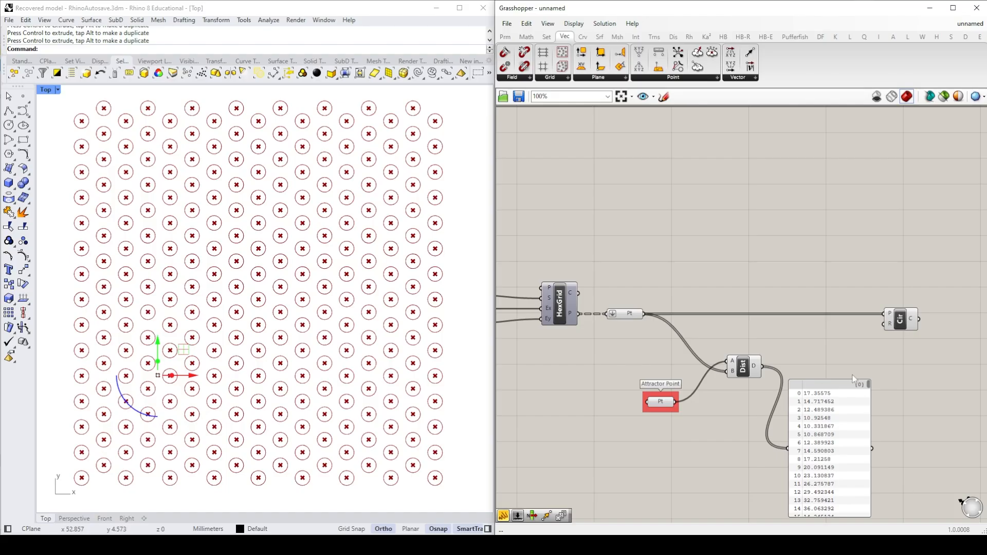
# Step: Look through the list of distances in the Panel and then delete the Panel
pyautogui.moveTo(869, 385); pyautogui.dragTo(872, 411)
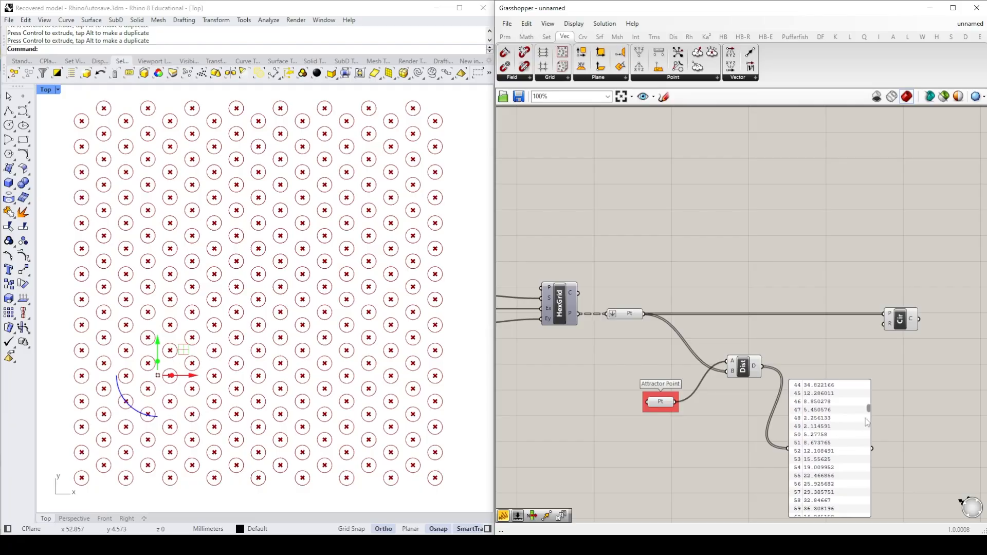
pyautogui.scroll(-5, 851, 434)
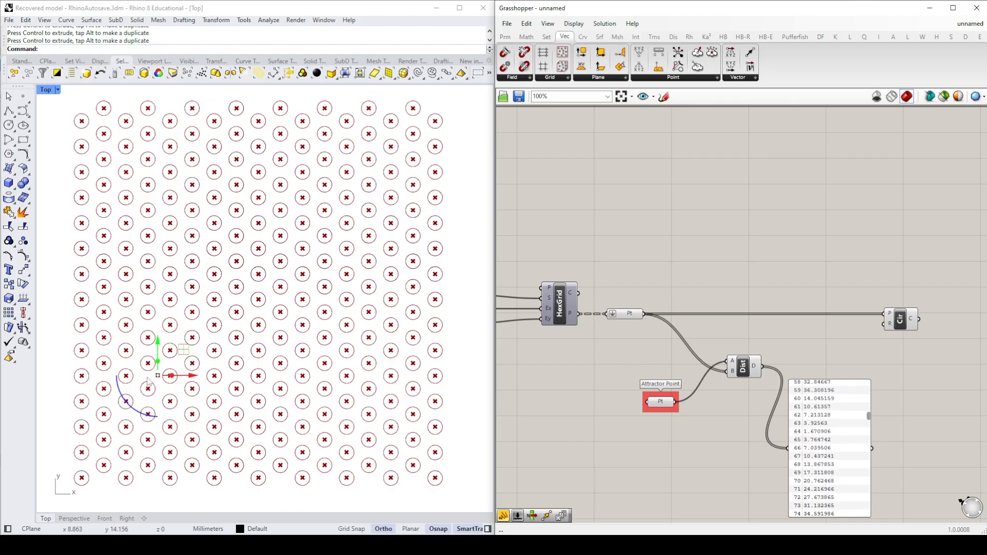
pyautogui.moveTo(869, 417); pyautogui.dragTo(874, 528)
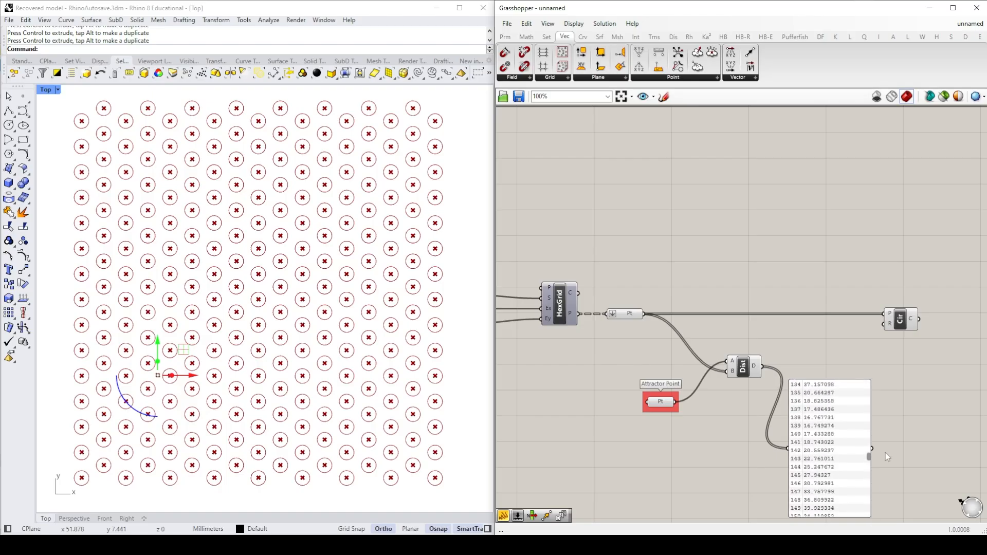
pyautogui.click(831, 394)
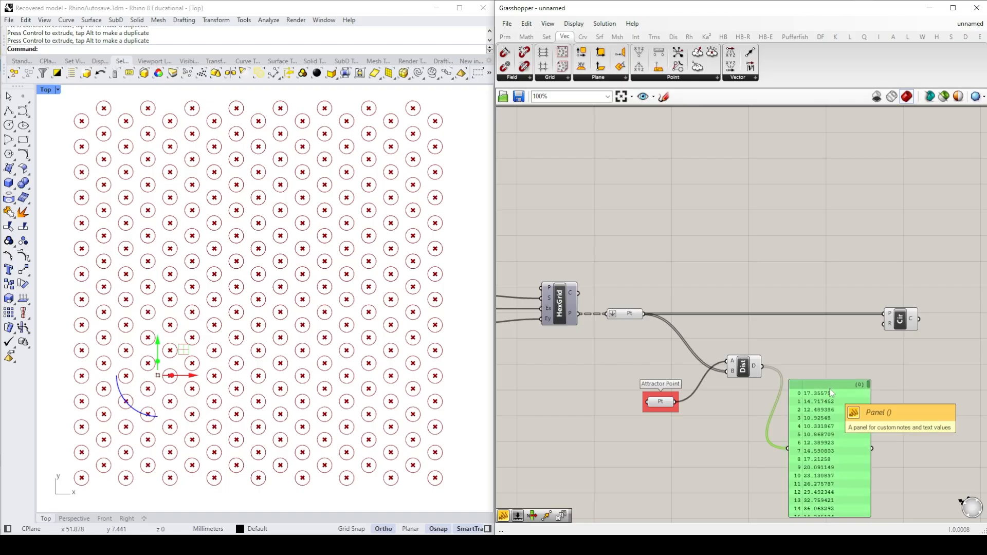
pyautogui.press('Delete')
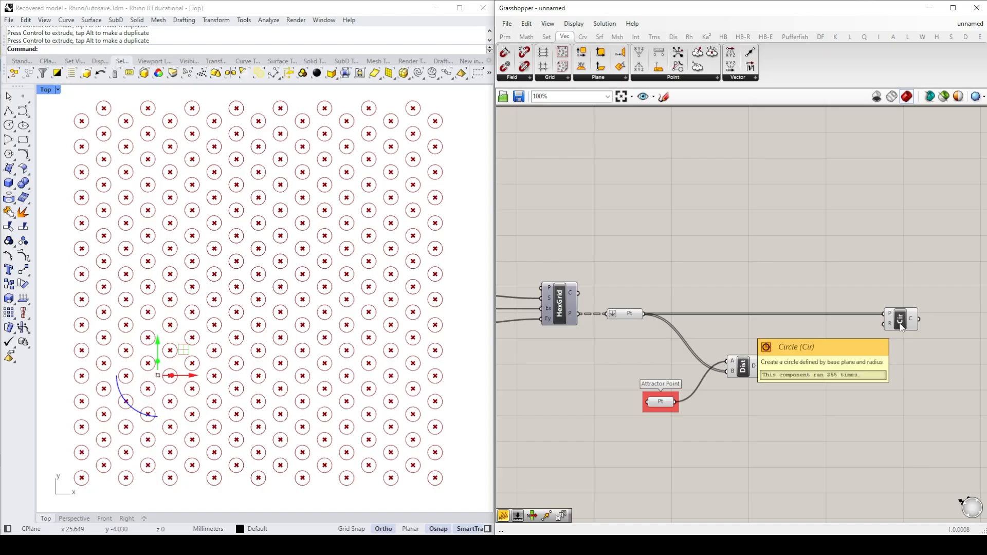
# Step: Move the Circle component farther from Distance and connect Distance output D to Circle's radius input R
pyautogui.moveTo(901, 327); pyautogui.dragTo(953, 324)
pyautogui.click(850, 377)
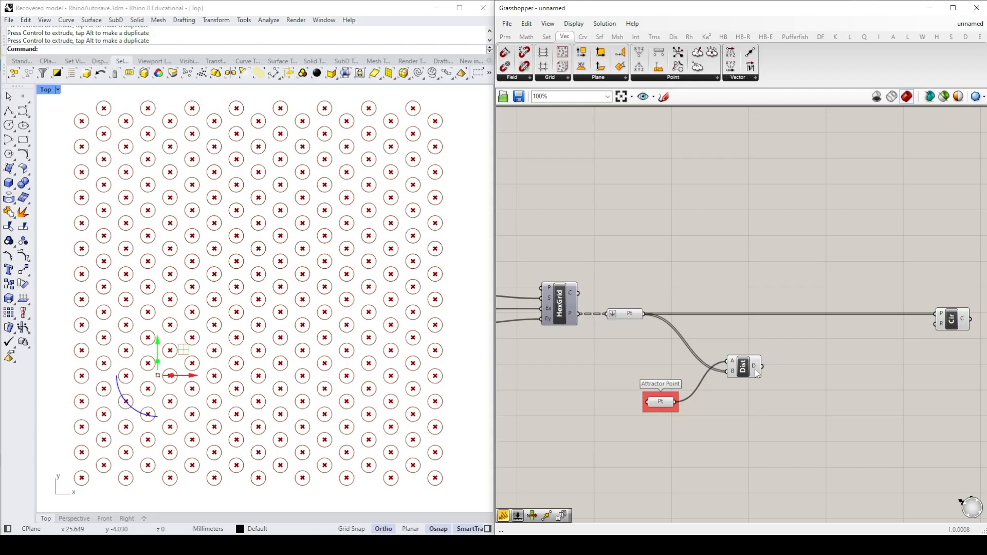
pyautogui.moveTo(756, 370)
pyautogui.moveTo(756, 370); pyautogui.dragTo(939, 328)
pyautogui.moveTo(939, 328)
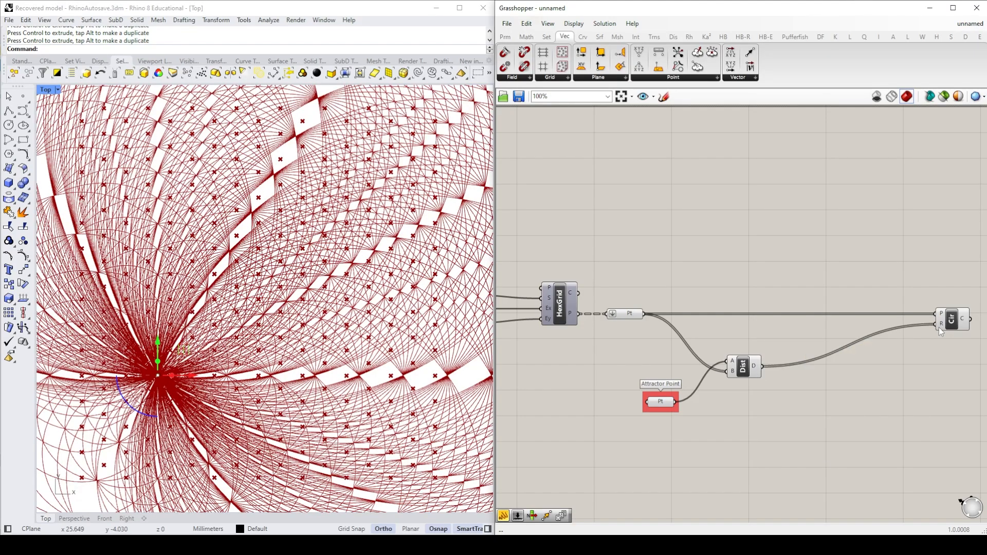
# Step: Examine the distance-driven circles as a whole and up close around the attractor point in Rhino's Top view
pyautogui.scroll(-5, 304, 343)
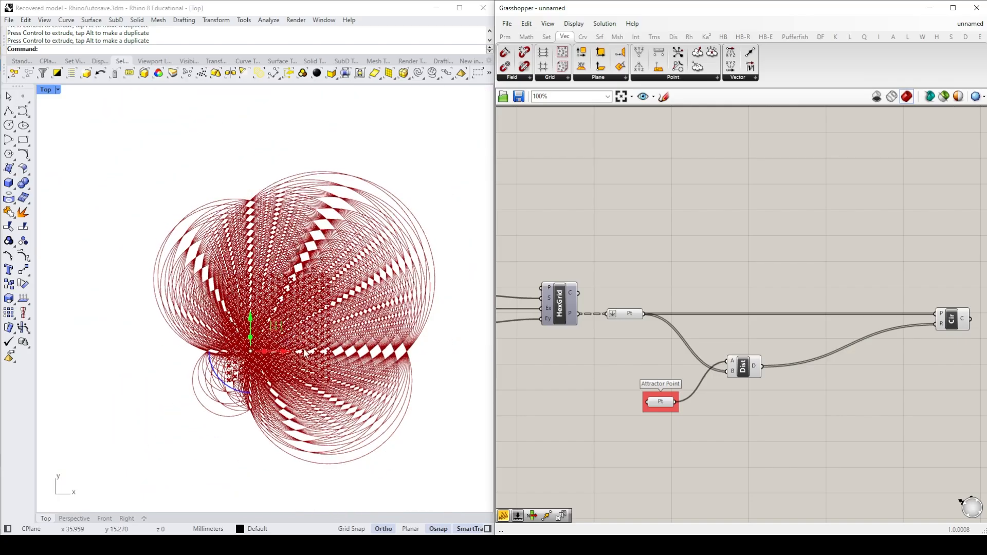
pyautogui.scroll(1, 305, 350)
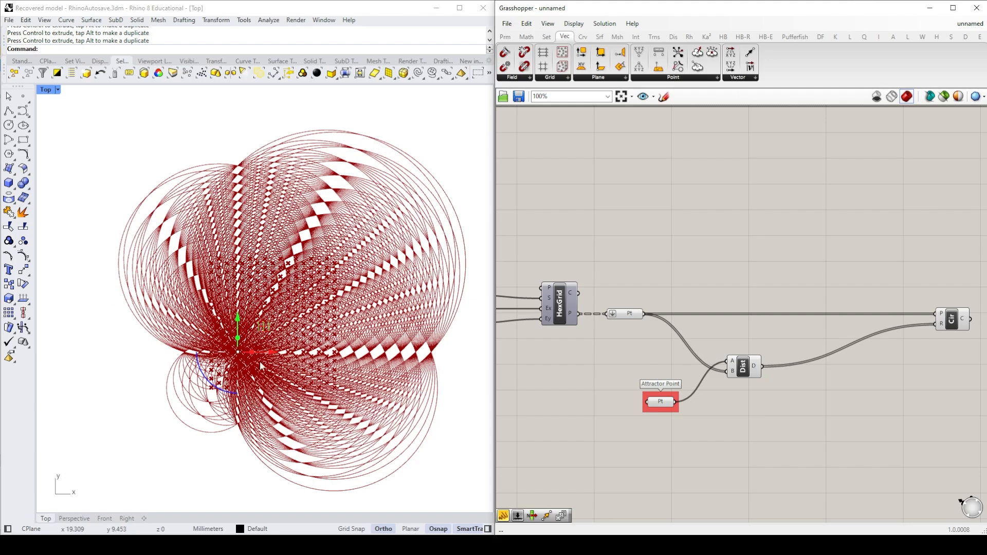
pyautogui.scroll(3, 221, 367)
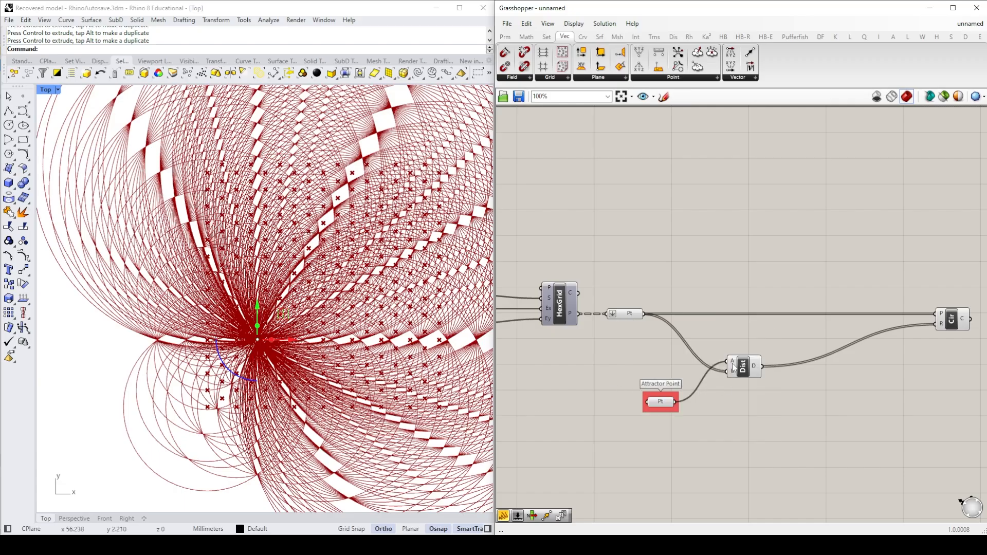
pyautogui.scroll(8, 311, 318)
pyautogui.scroll(6, 310, 317)
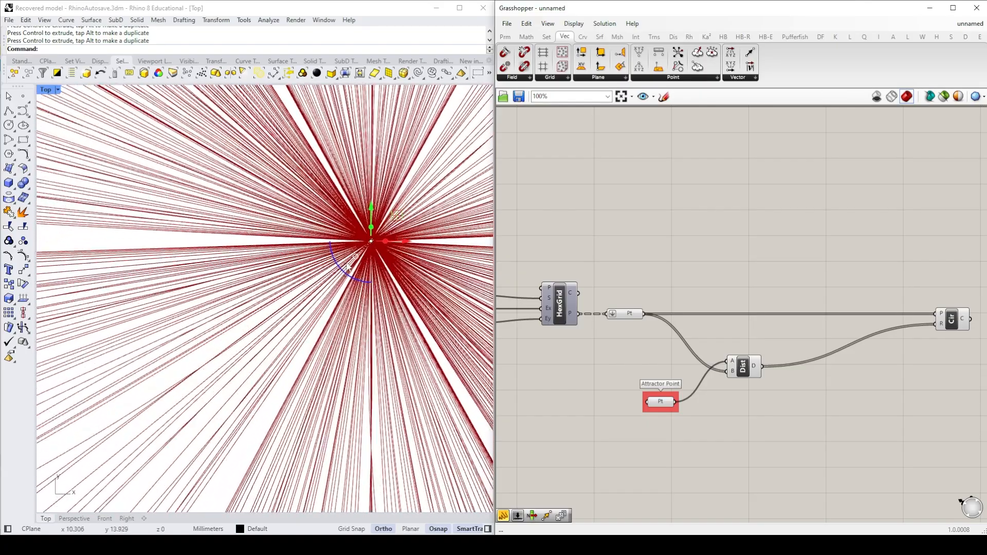
pyautogui.scroll(-6, 349, 260)
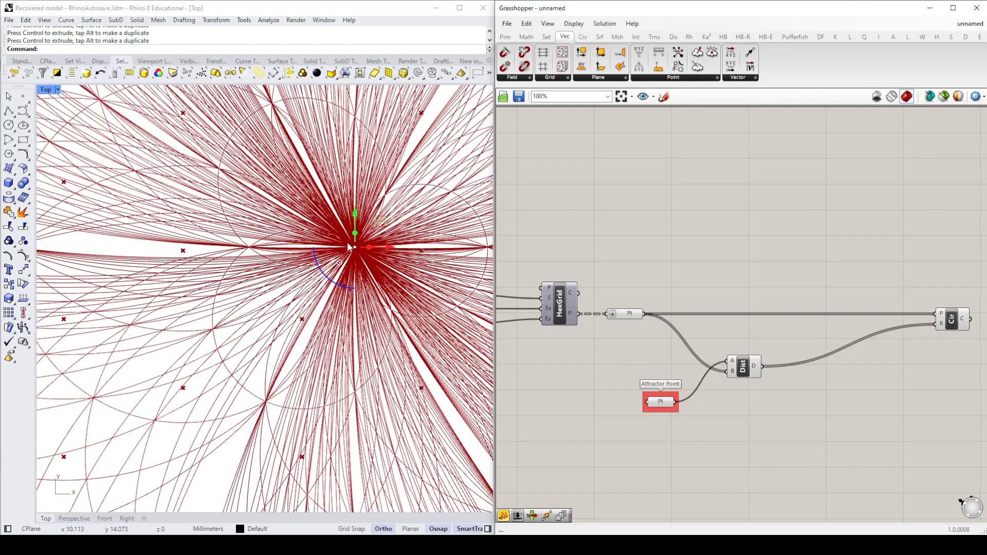
# Step: Turn off the preview of the Circle component and bring the whole point grid into view in Rhino
pyautogui.click(953, 321)
pyautogui.rightClick(953, 321)
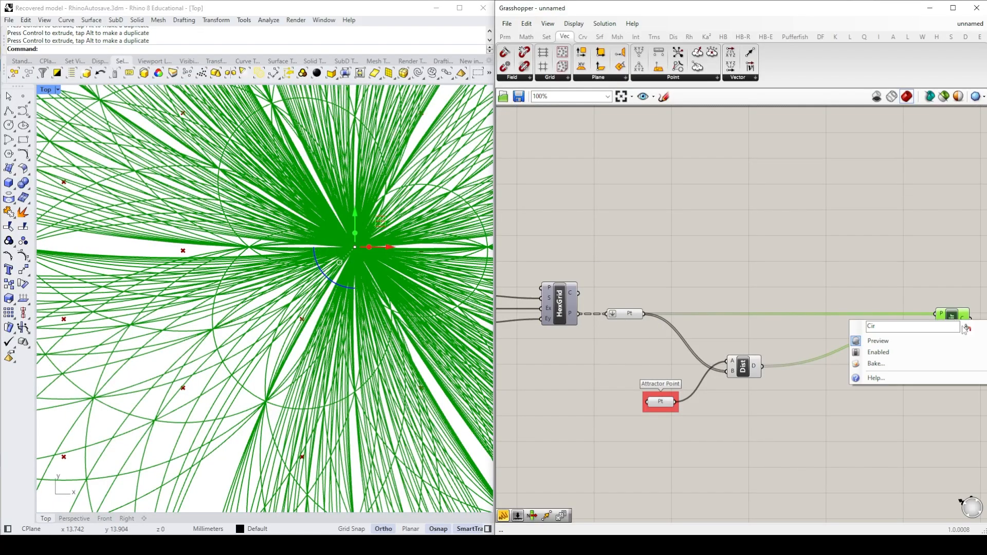
pyautogui.click(935, 343)
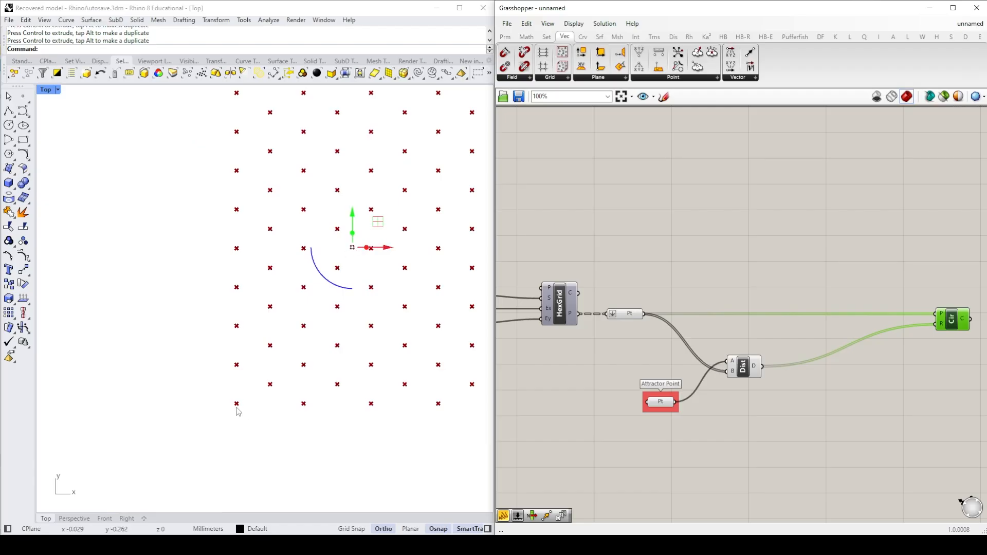
pyautogui.scroll(-5, 237, 404)
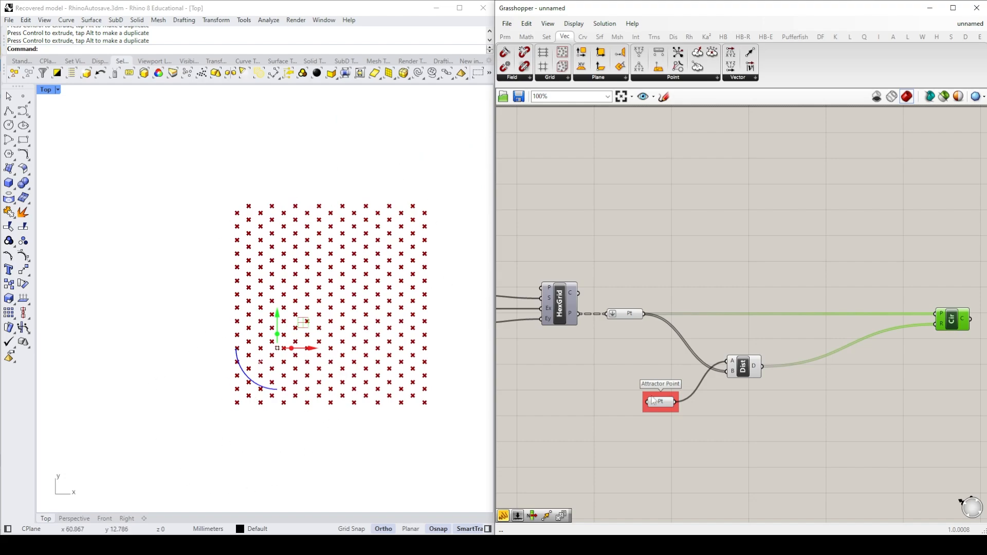
pyautogui.moveTo(755, 369)
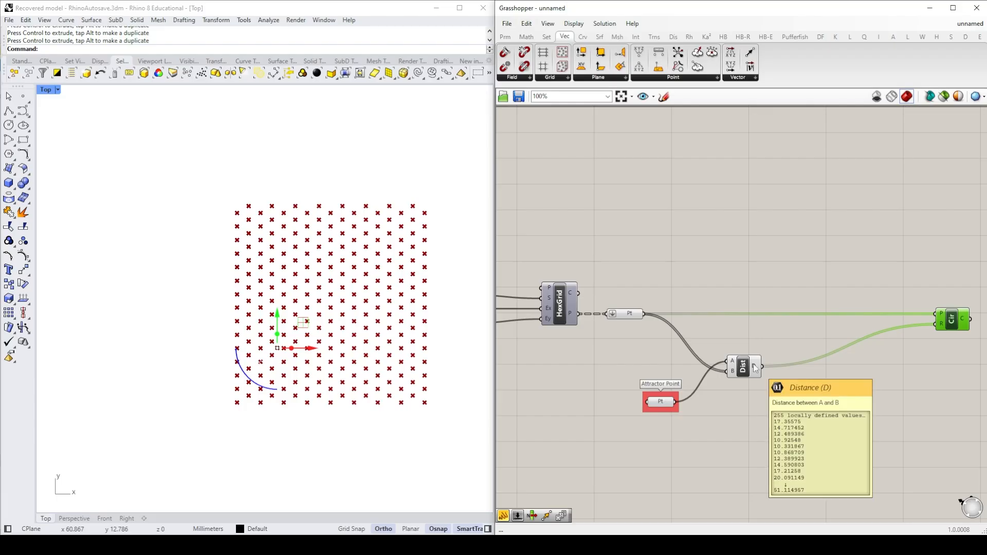
pyautogui.doubleClick(822, 380)
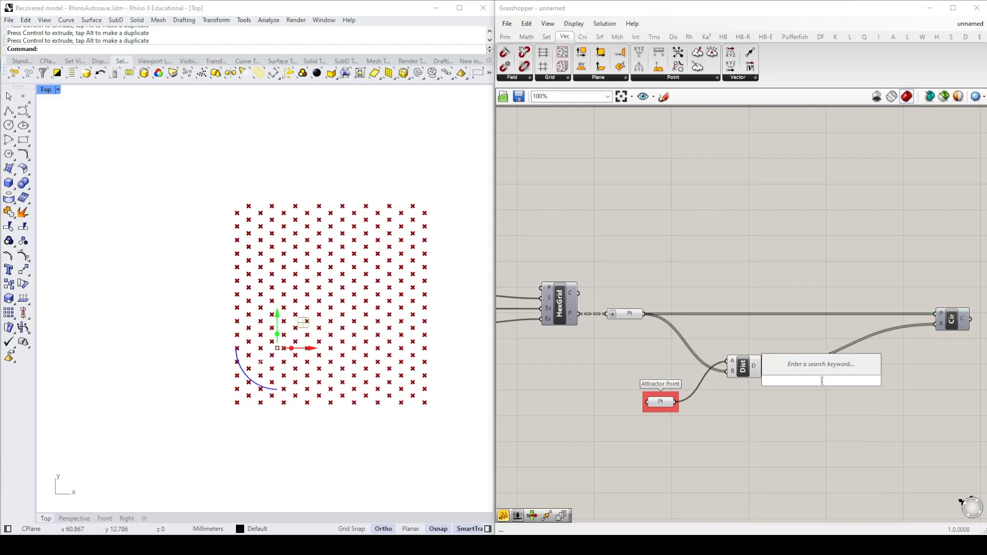
pyautogui.click(866, 411)
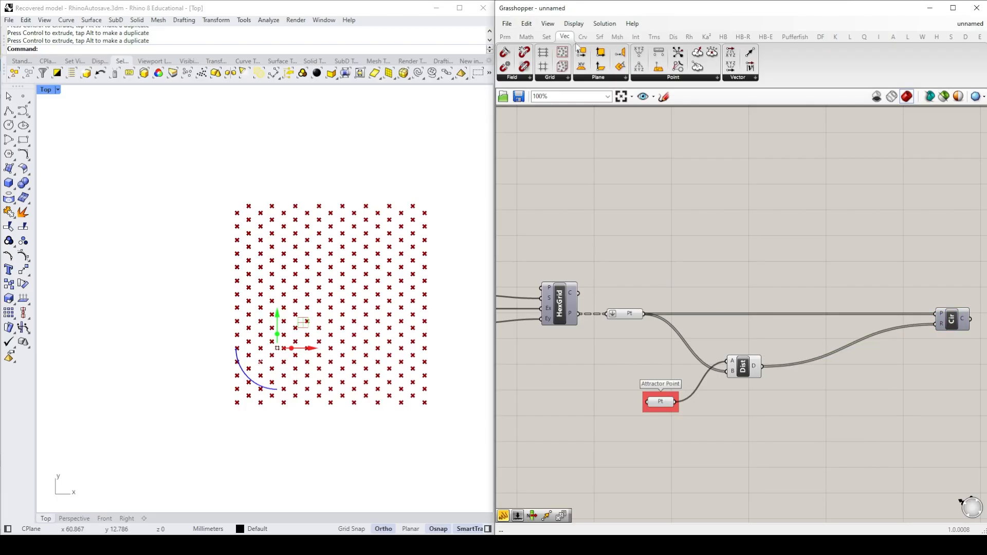
# Step: Add a Division component after Distance and connect Distance output D to its input A
pyautogui.click(529, 39)
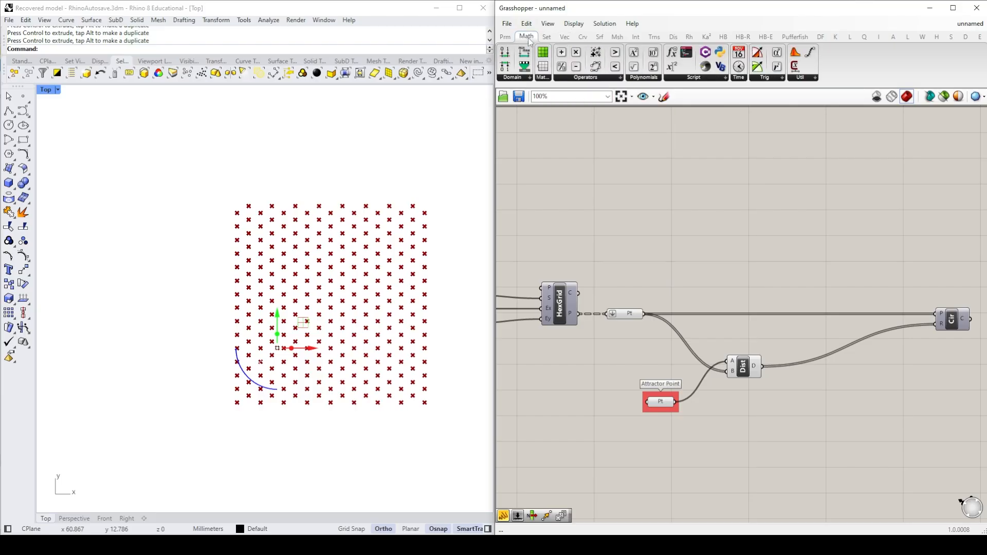
pyautogui.click(590, 78)
pyautogui.click(666, 96)
pyautogui.click(822, 385)
pyautogui.moveTo(763, 369); pyautogui.dragTo(807, 381)
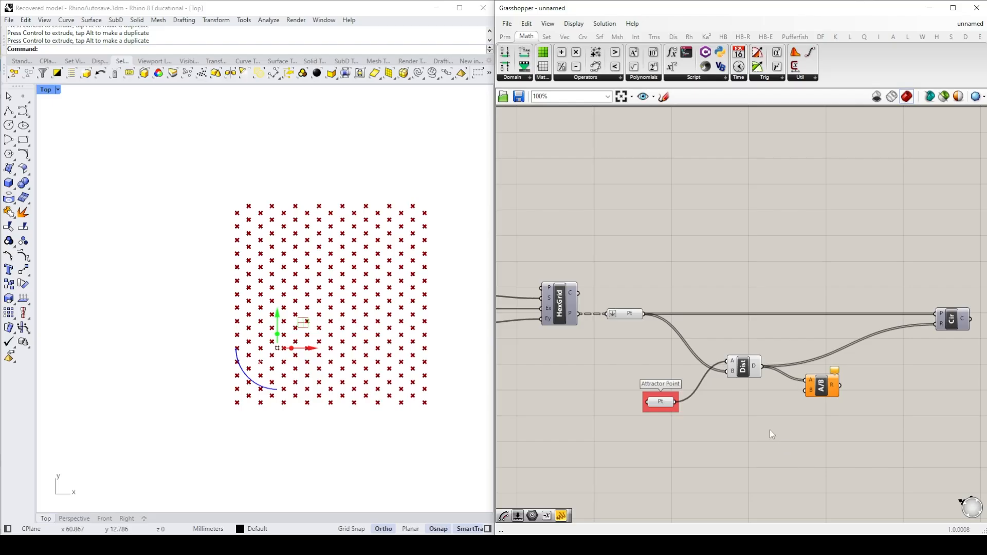
# Step: Add a one-decimal Number Slider with a maximum of 10.0, connect it to Division input B, and set it to 0.0
pyautogui.doubleClick(767, 434)
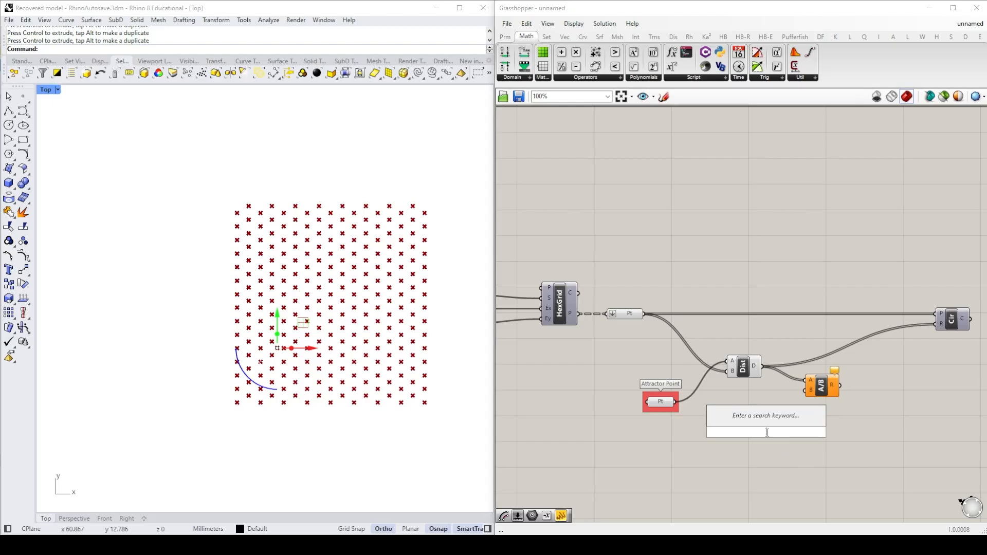
pyautogui.write('10')
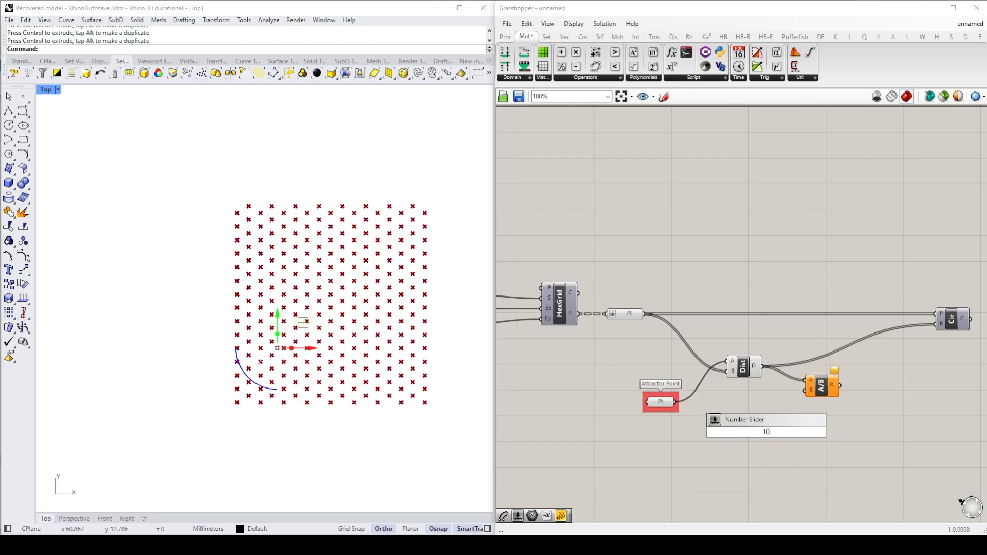
pyautogui.press('BackSpace')
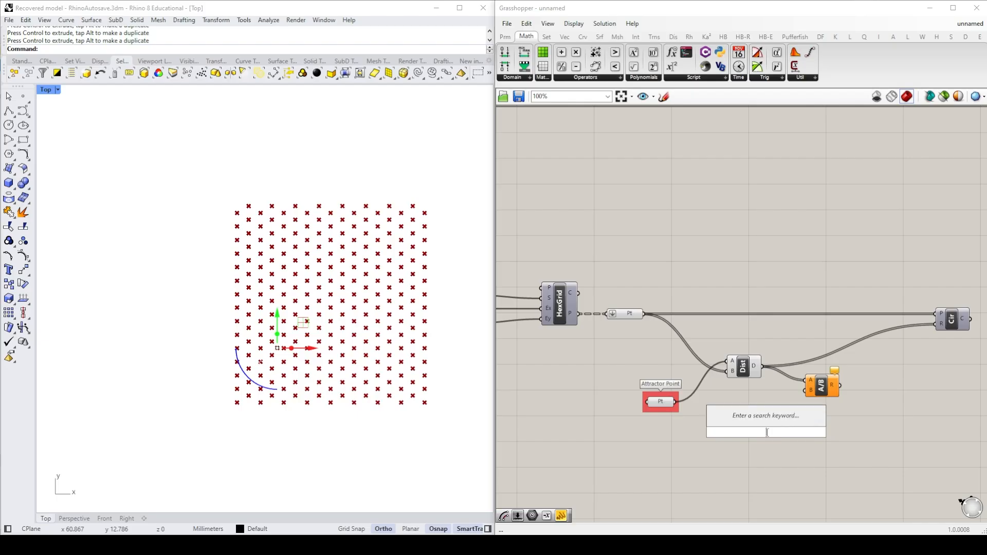
pyautogui.write('5')
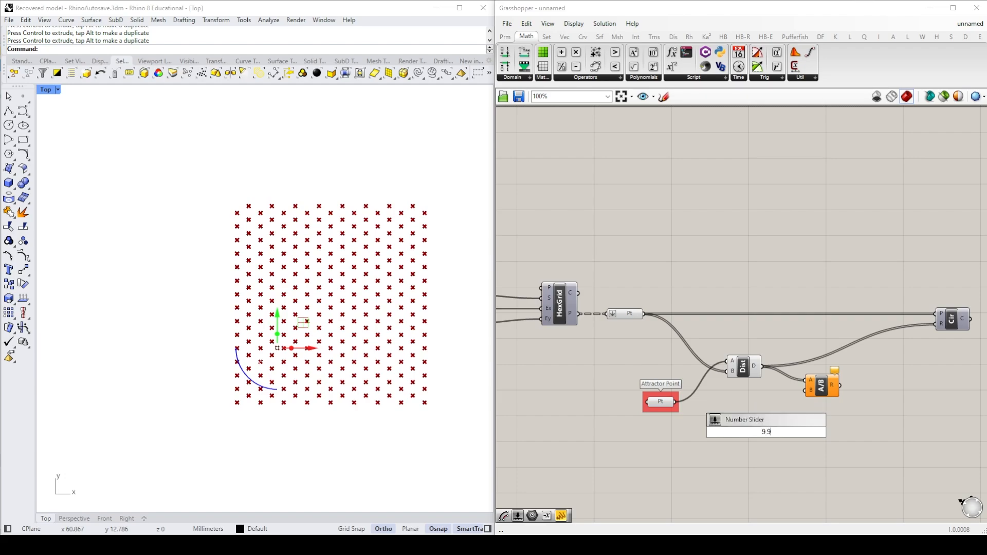
pyautogui.press('Return')
pyautogui.moveTo(810, 433); pyautogui.dragTo(806, 391)
pyautogui.moveTo(802, 433); pyautogui.dragTo(672, 442)
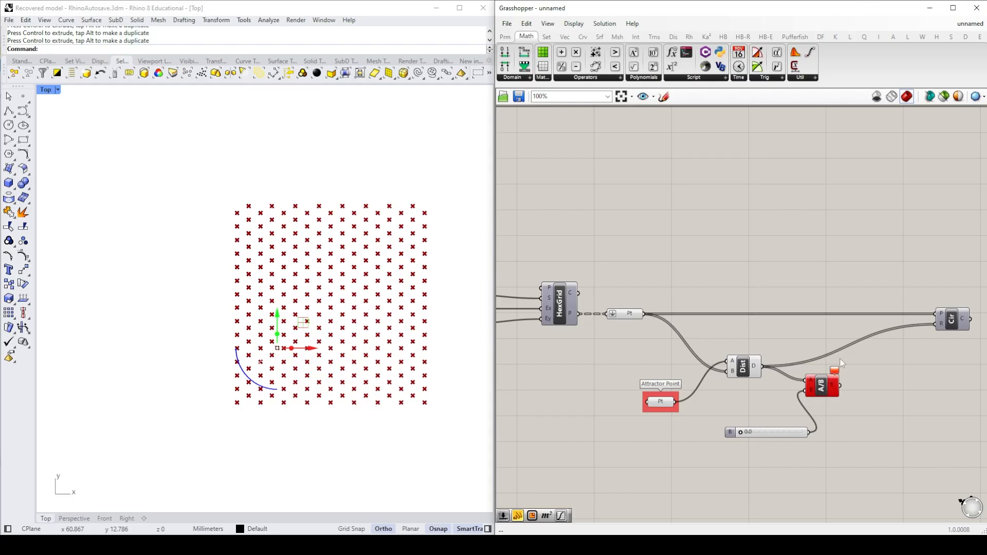
# Step: Set the divisor slider's minimum to 1.0 and its value to 10.0
pyautogui.doubleClick(732, 433)
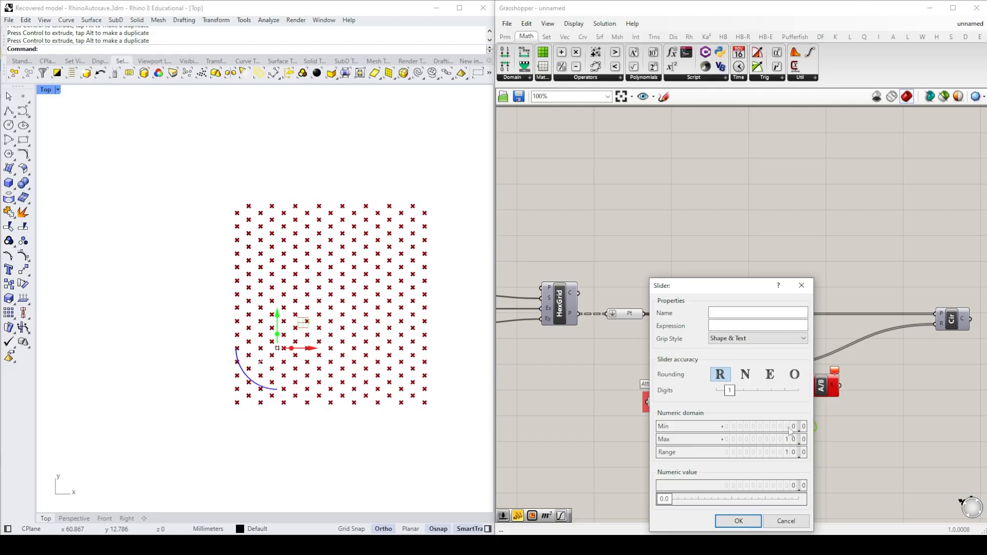
pyautogui.scroll(1, 793, 428)
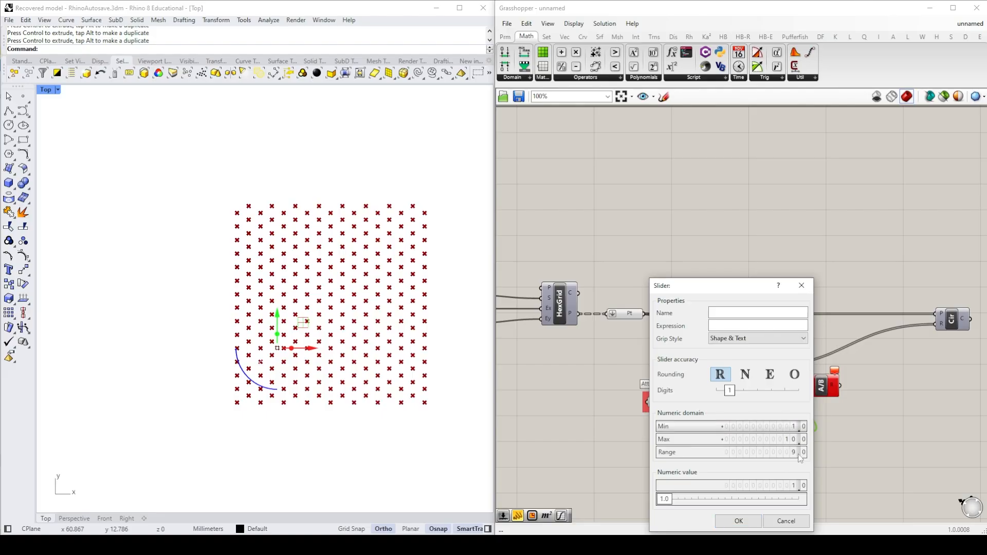
pyautogui.click(736, 523)
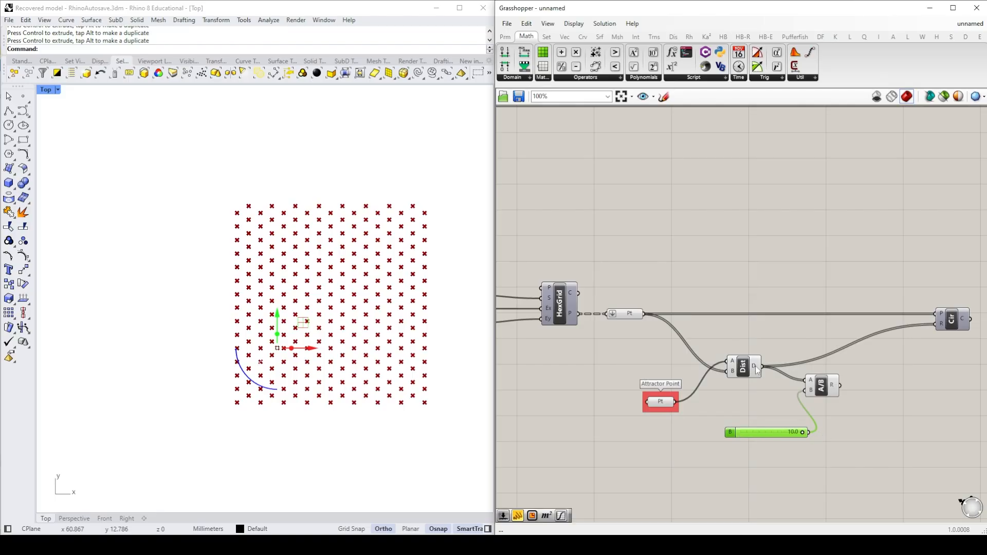
pyautogui.moveTo(756, 370)
# Step: Turn the preview of the Circle component back on
pyautogui.click(951, 319)
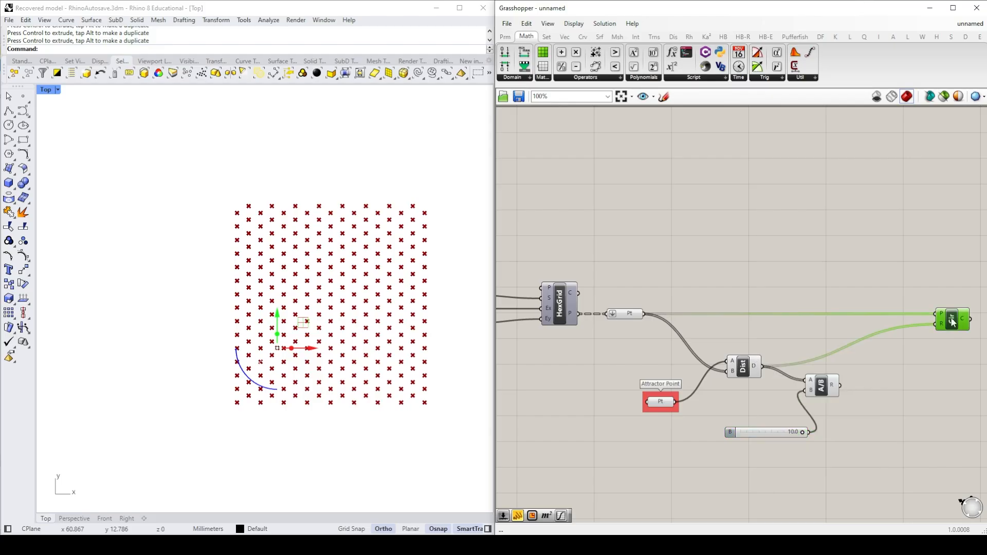
pyautogui.rightClick(952, 321)
pyautogui.click(877, 339)
pyautogui.click(910, 216)
pyautogui.moveTo(756, 370)
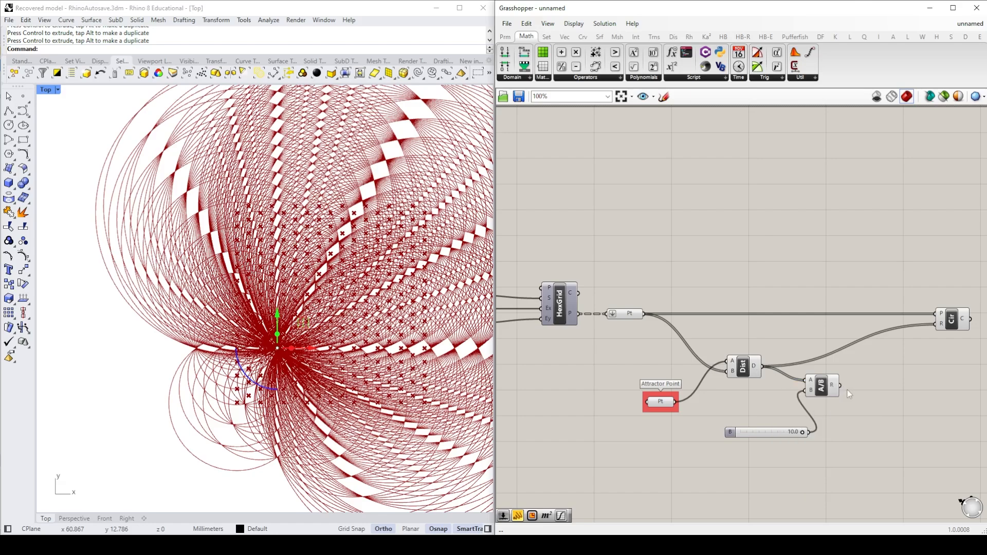
# Step: Connect the Division result R to the Circle component's radius input R, replacing the direct Distance connection
pyautogui.moveTo(841, 385); pyautogui.dragTo(935, 328)
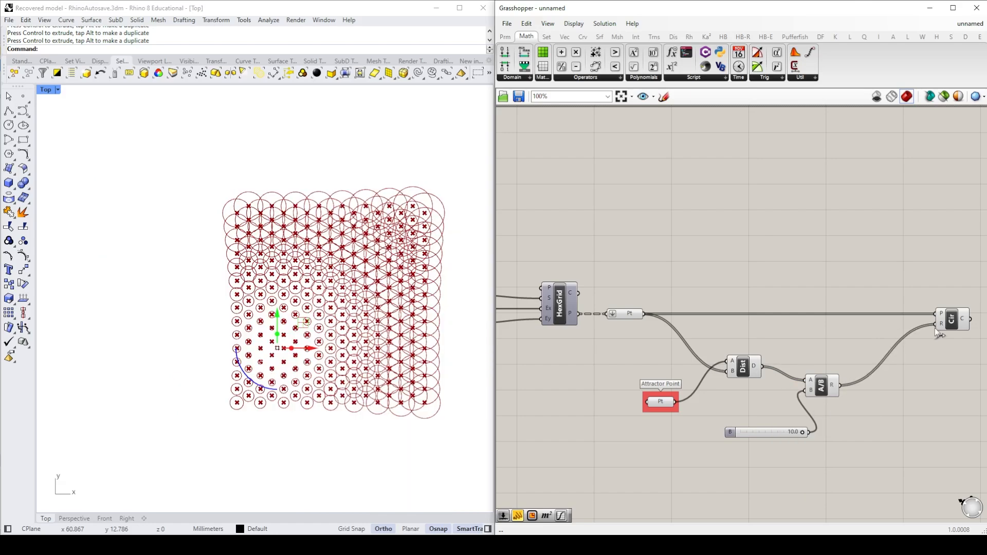
pyautogui.click(455, 356)
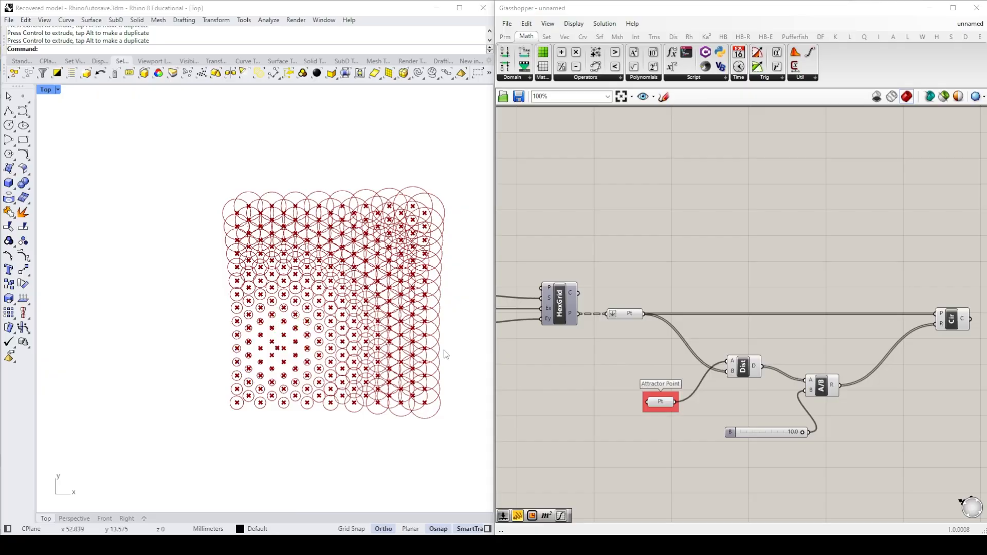
pyautogui.scroll(4, 437, 325)
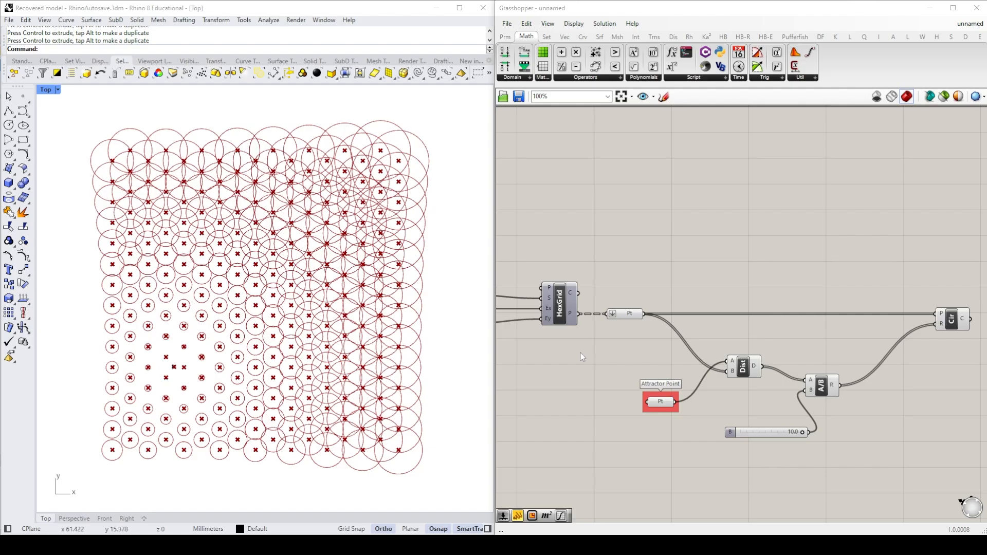
# Step: Move the Rhino attractor point through the grid's upper-right and upper-left areas, leaving it in the lower-left area
pyautogui.click(629, 315)
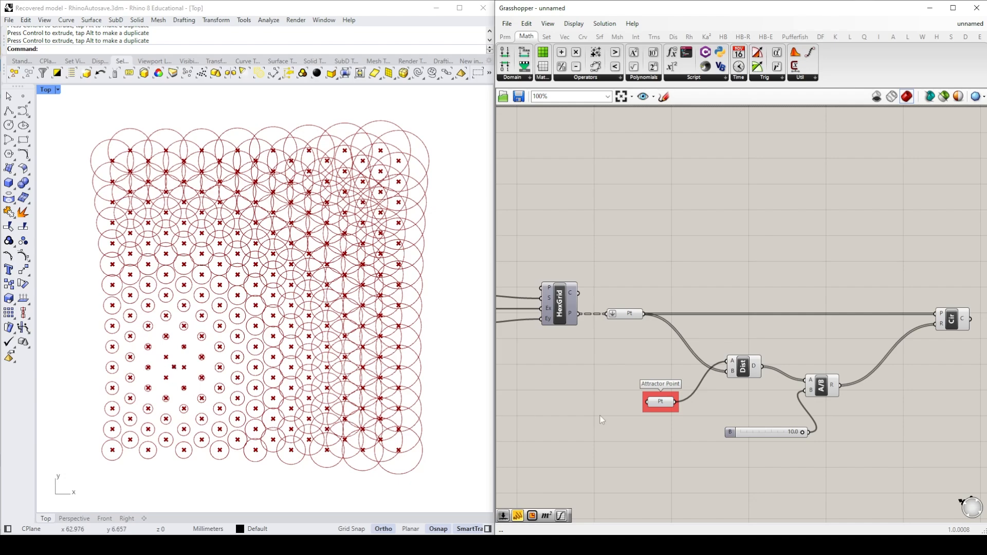
pyautogui.click(663, 403)
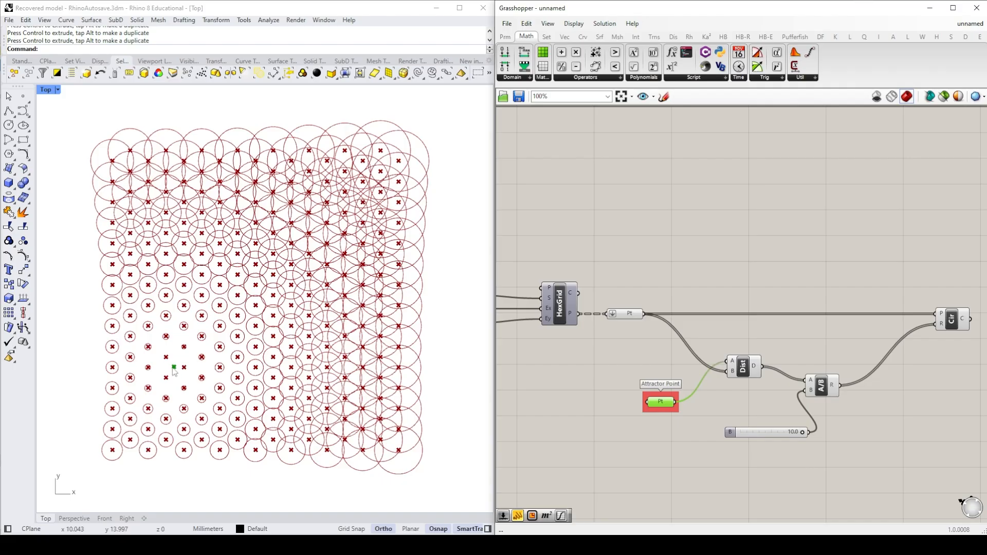
pyautogui.click(175, 372)
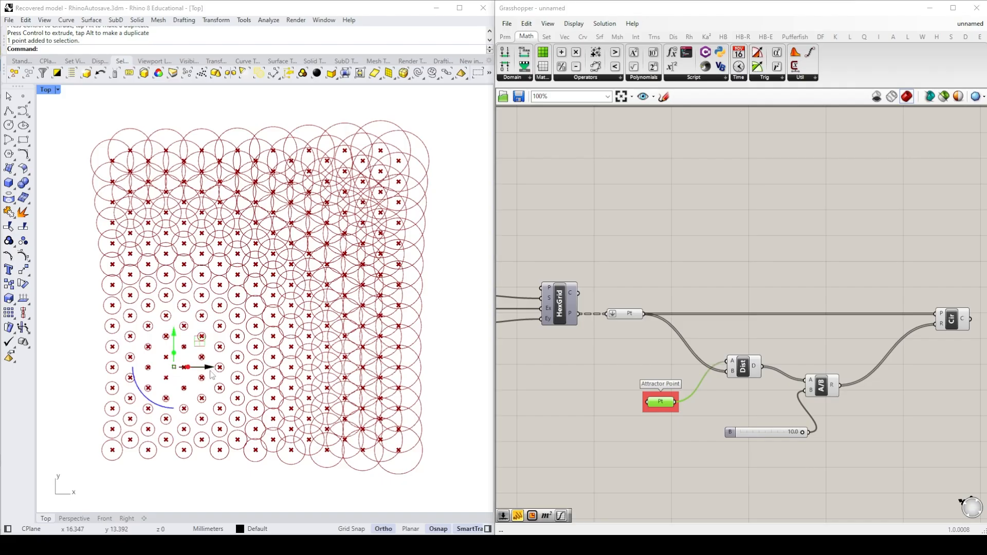
pyautogui.moveTo(210, 369); pyautogui.dragTo(371, 371)
pyautogui.moveTo(335, 341); pyautogui.dragTo(334, 190)
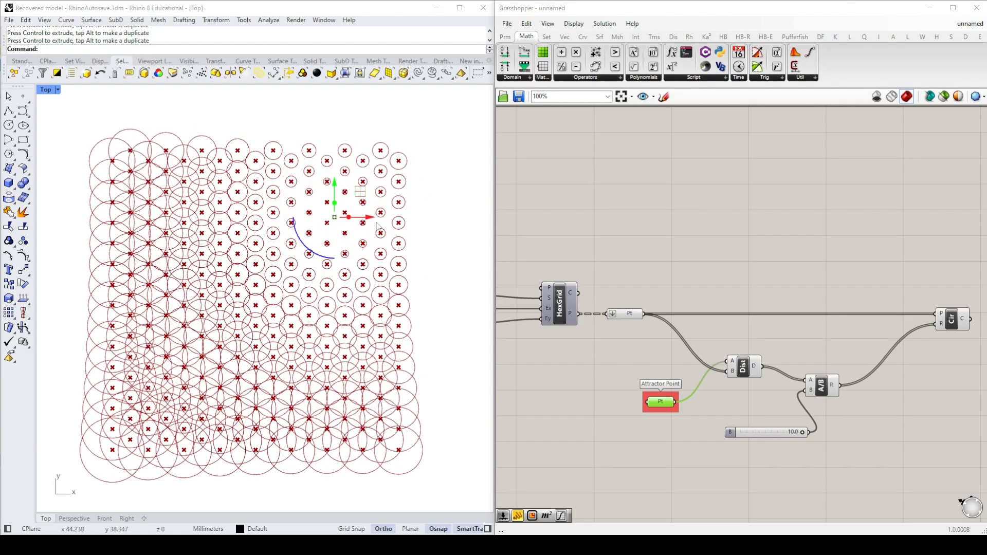
pyautogui.moveTo(374, 222); pyautogui.dragTo(400, 223)
pyautogui.moveTo(361, 191); pyautogui.dragTo(323, 192)
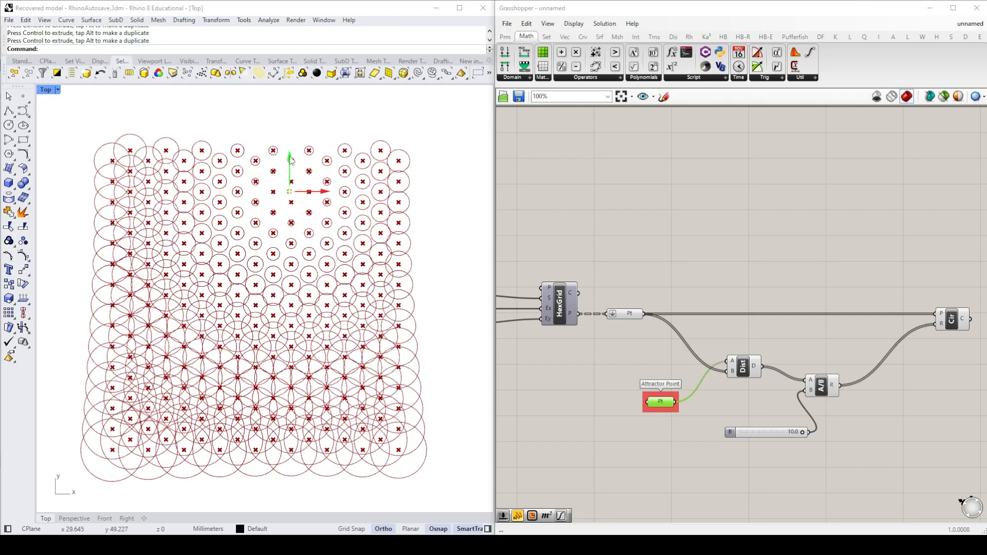
pyautogui.moveTo(289, 158); pyautogui.dragTo(289, 147)
pyautogui.moveTo(325, 180); pyautogui.dragTo(202, 180)
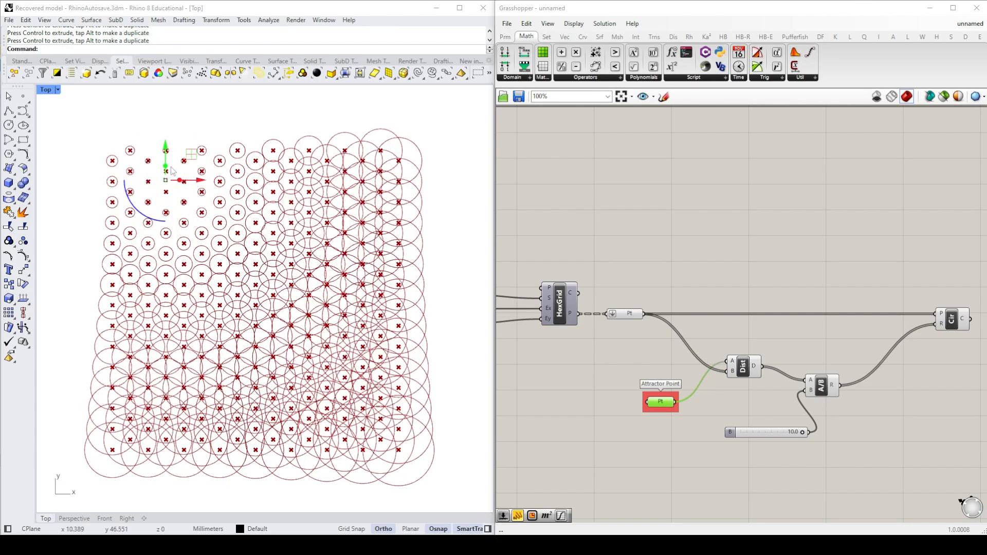
pyautogui.moveTo(168, 153); pyautogui.dragTo(229, 387)
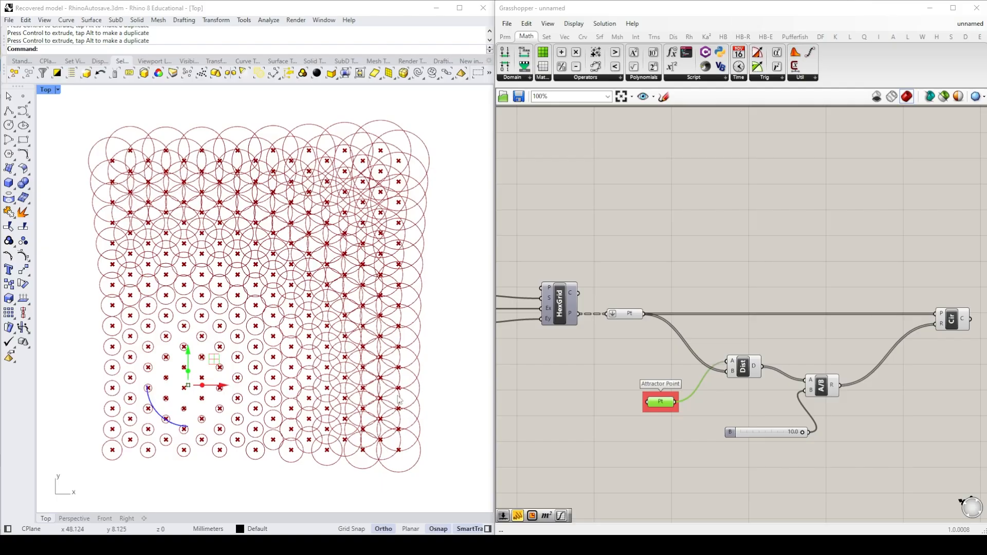
pyautogui.click(441, 335)
# Step: Raise the divisor slider's maximum to 20 and set its value to 20.0
pyautogui.click(841, 469)
pyautogui.moveTo(803, 434)
pyautogui.mouseDown()
pyautogui.moveTo(753, 435)
pyautogui.moveTo(810, 435)
pyautogui.mouseUp()
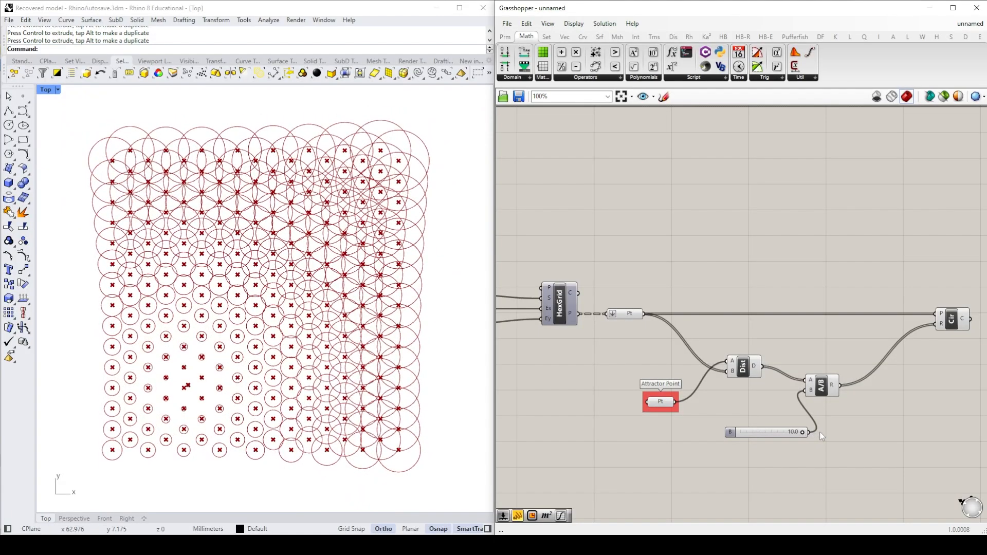
pyautogui.doubleClick(731, 433)
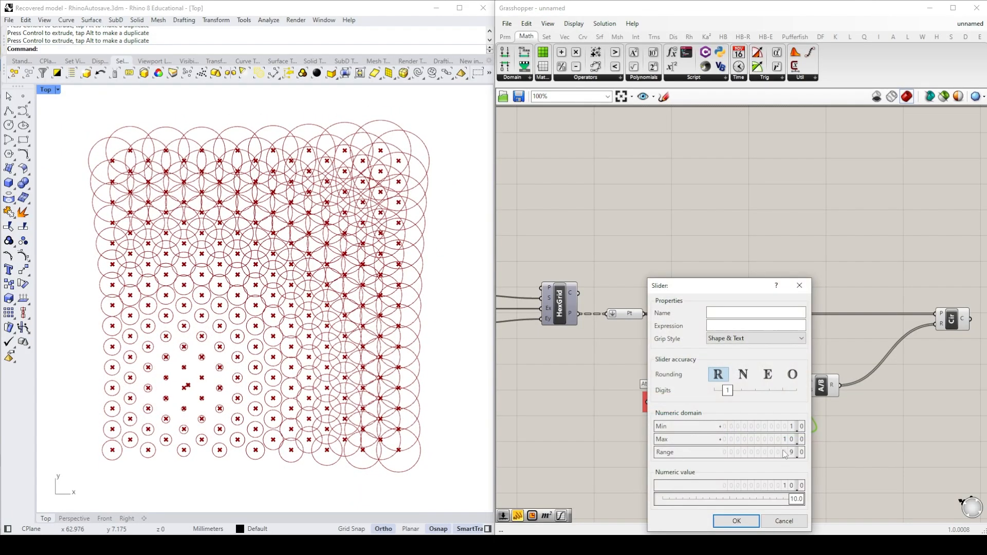
pyautogui.doubleClick(778, 440)
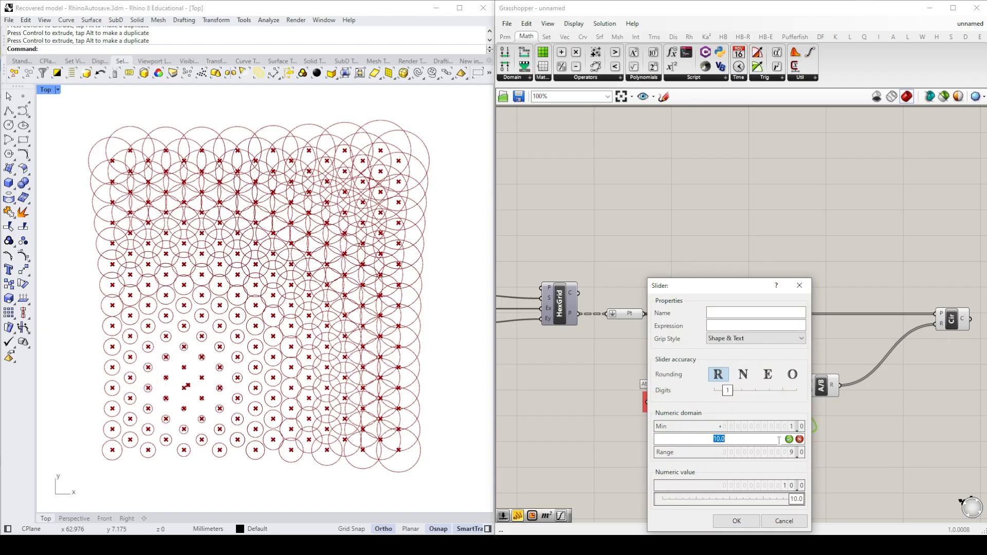
pyautogui.write('20')
pyautogui.click(790, 439)
pyautogui.click(746, 518)
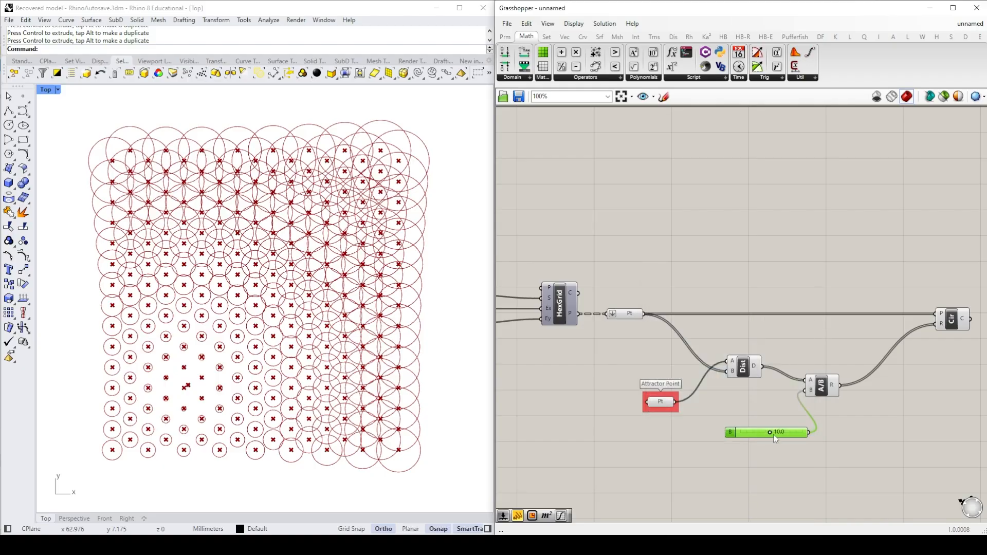
pyautogui.moveTo(769, 433); pyautogui.dragTo(810, 434)
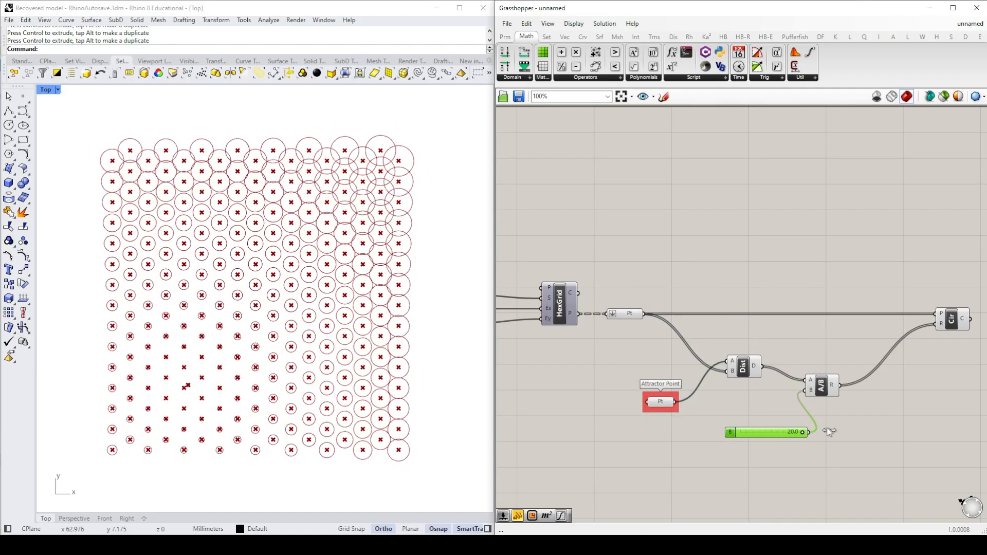
# Step: Raise the divisor slider's maximum to 30, try the value 28.9, and settle on 14.6
pyautogui.doubleClick(732, 436)
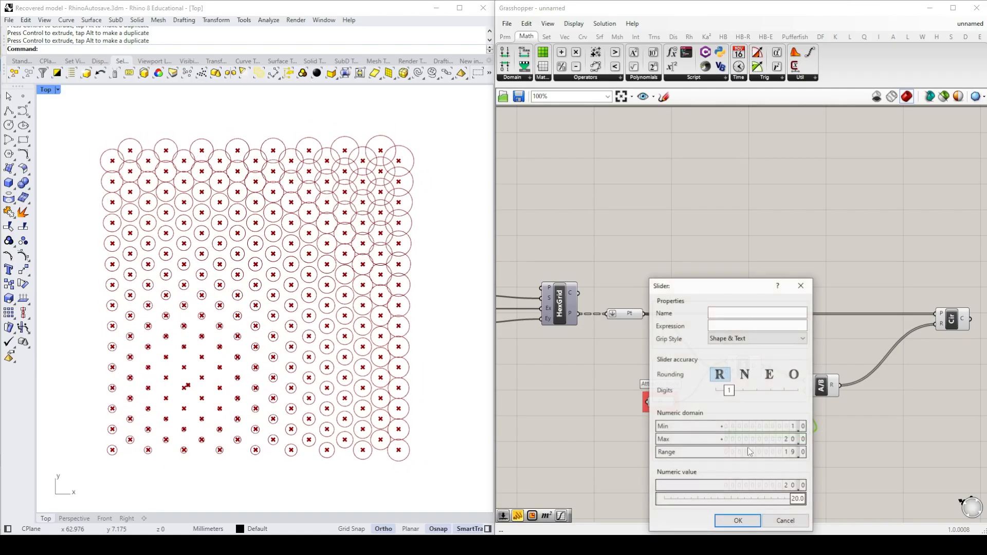
pyautogui.doubleClick(772, 438)
pyautogui.write('3')
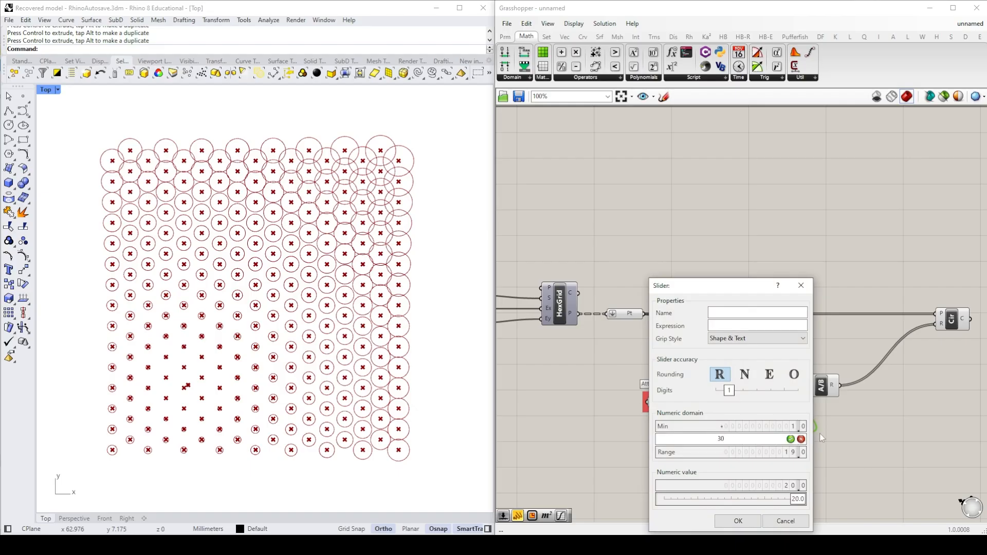
pyautogui.write('0')
pyautogui.click(791, 439)
pyautogui.click(756, 521)
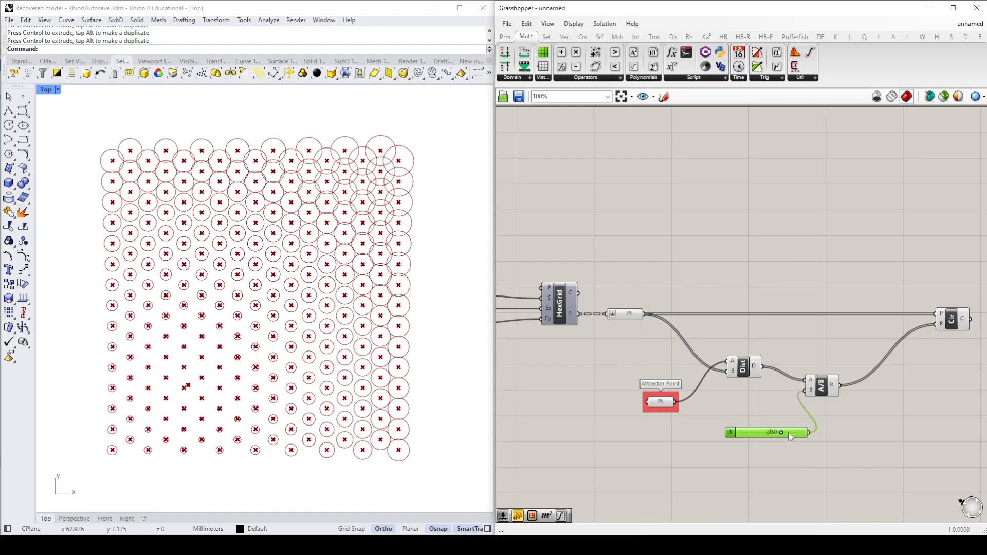
pyautogui.moveTo(781, 433)
pyautogui.mouseDown()
pyautogui.moveTo(822, 435)
pyautogui.moveTo(800, 435)
pyautogui.mouseUp()
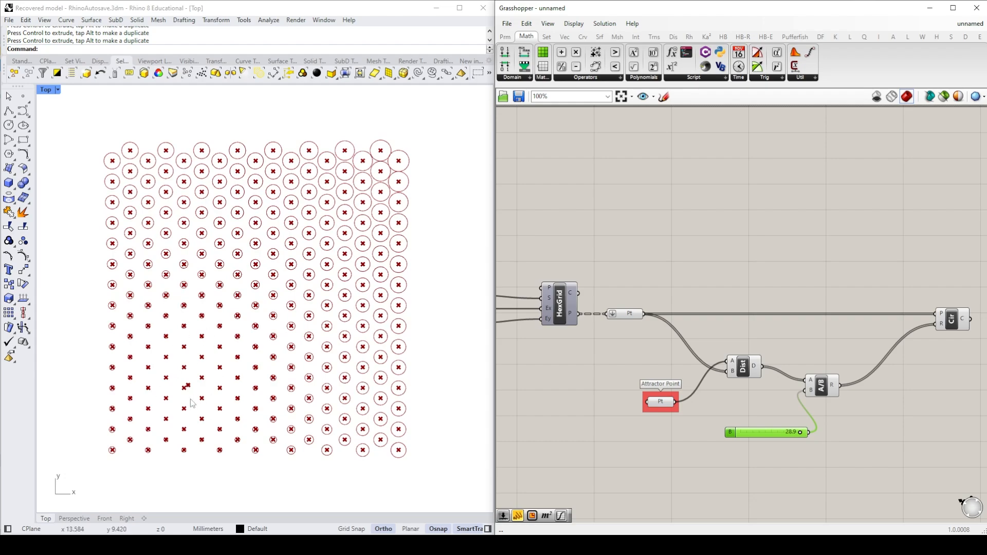
pyautogui.moveTo(801, 435); pyautogui.dragTo(770, 435)
pyautogui.click(746, 444)
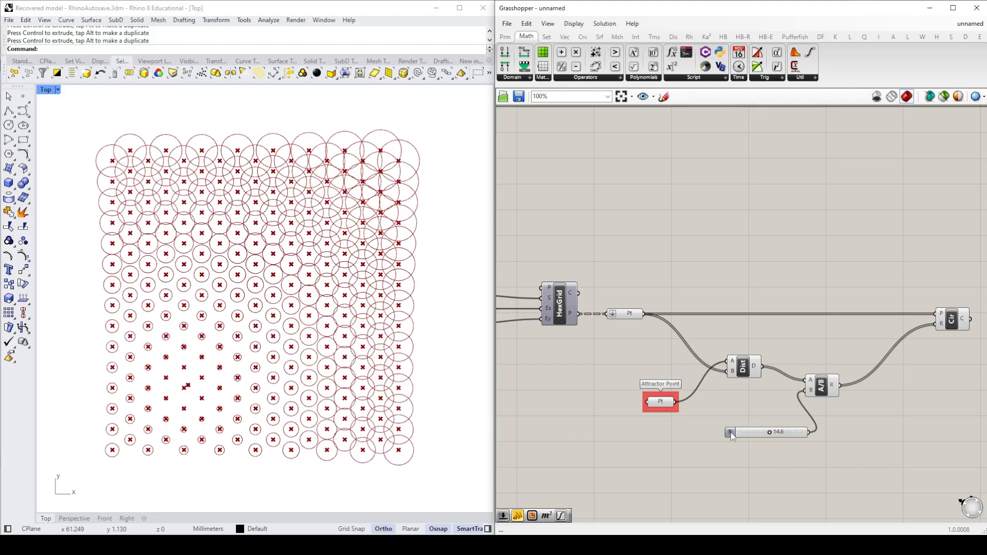
# Step: Name the divisor slider "Circle Scaling Factor" and move it below the Attractor Point parameter
pyautogui.click(731, 432)
pyautogui.click(738, 473)
pyautogui.click(731, 430)
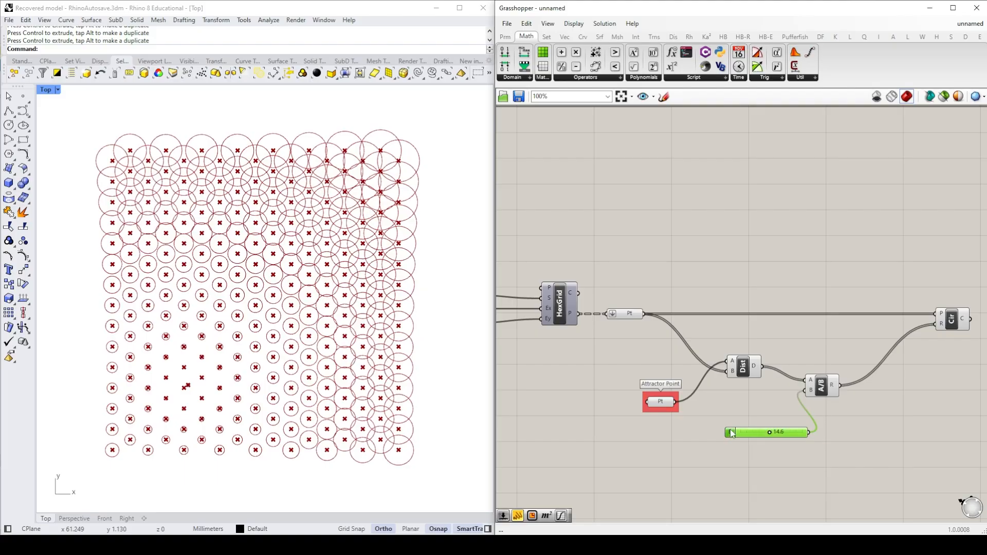
pyautogui.doubleClick(731, 432)
pyautogui.click(738, 311)
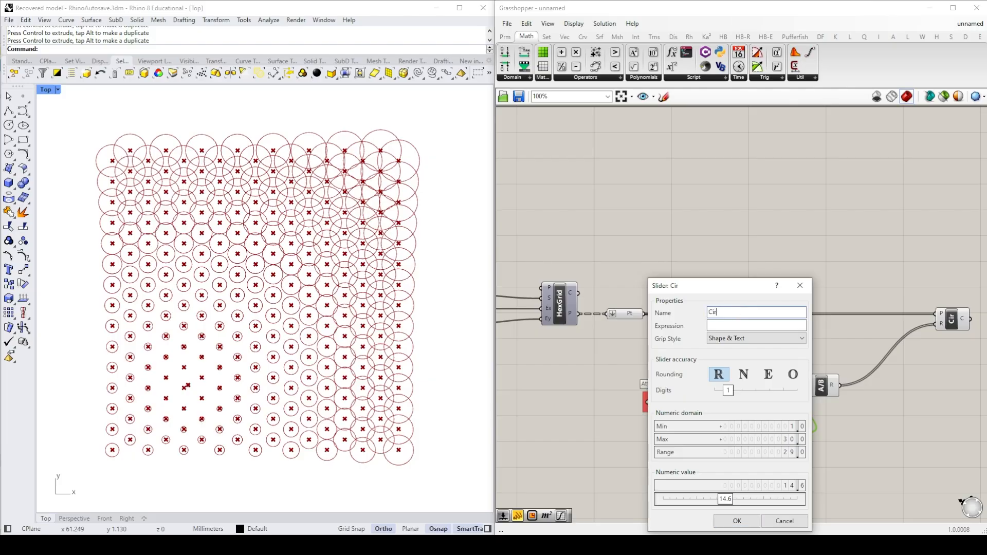
pyautogui.write('Circle Scaling Factor')
pyautogui.click(737, 521)
pyautogui.moveTo(733, 436); pyautogui.dragTo(664, 440)
# Step: Put the Circle Scaling Factor slider in its own group and colour the group red like the attractor point's
pyautogui.moveTo(789, 467); pyautogui.dragTo(617, 424)
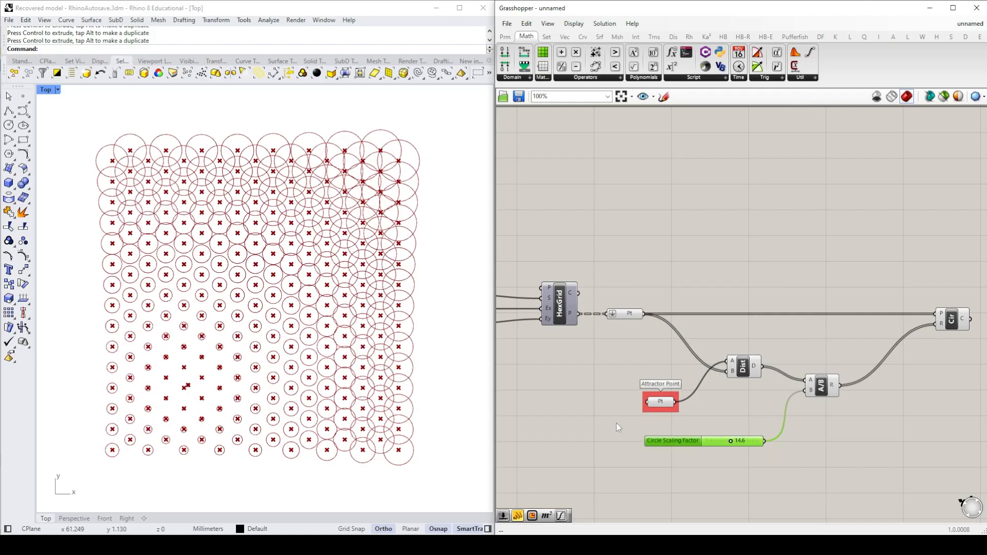
pyautogui.rightClick(615, 424)
pyautogui.click(652, 455)
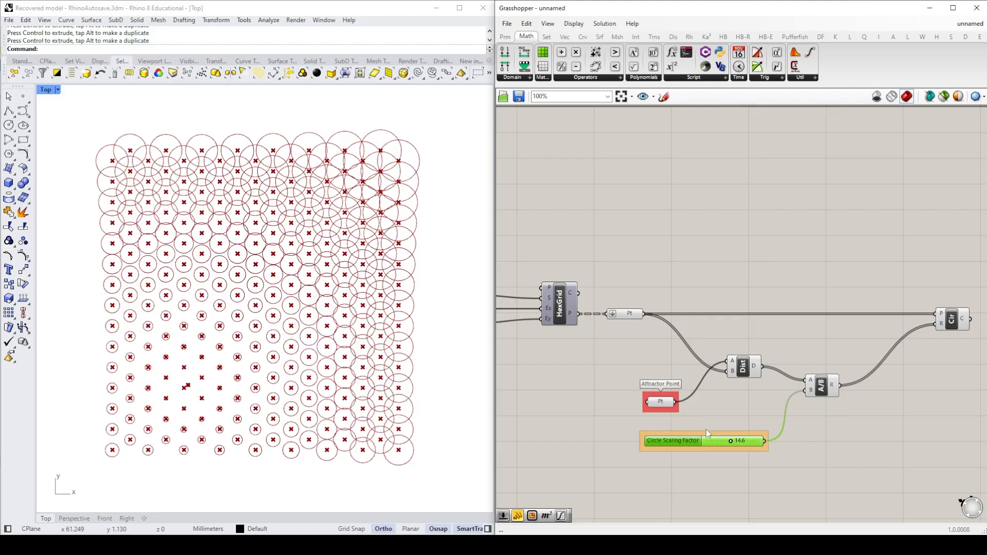
pyautogui.rightClick(707, 438)
pyautogui.moveTo(797, 517)
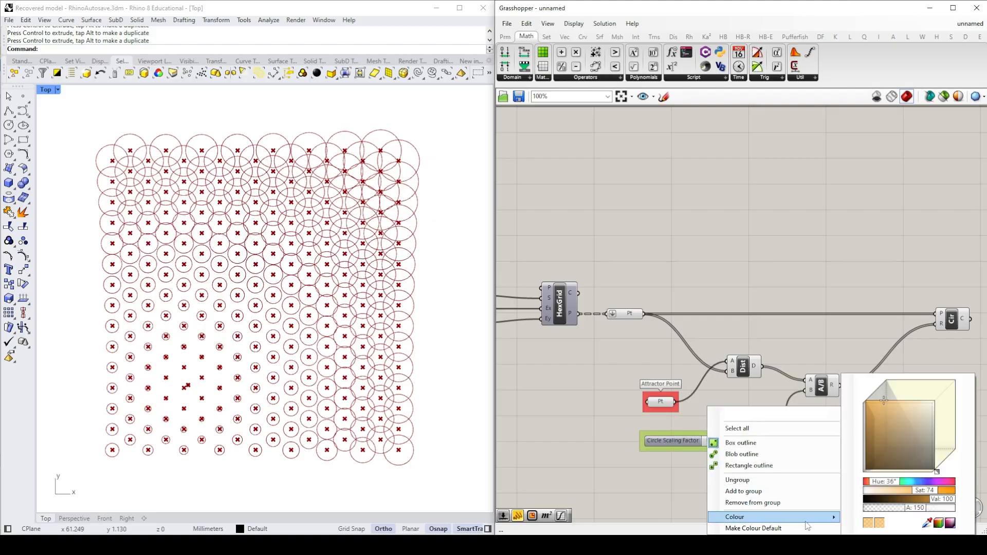
pyautogui.moveTo(894, 482); pyautogui.dragTo(878, 485)
pyautogui.click(880, 523)
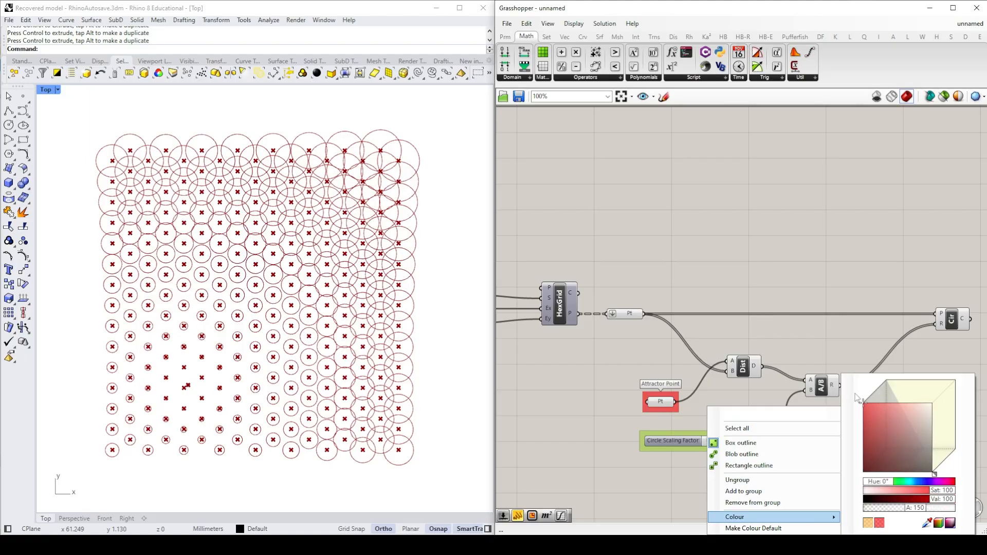
# Step: Lower the Circle Scaling Factor slider's value to 6.5
pyautogui.moveTo(730, 442)
pyautogui.mouseDown()
pyautogui.moveTo(709, 437)
pyautogui.moveTo(743, 438)
pyautogui.moveTo(716, 438)
pyautogui.mouseUp()
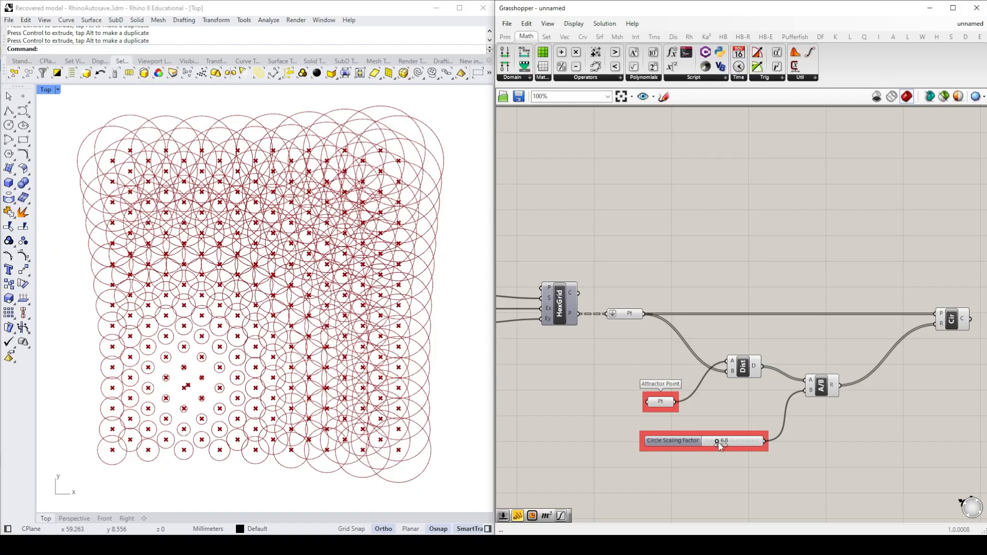
pyautogui.moveTo(718, 441); pyautogui.dragTo(716, 441)
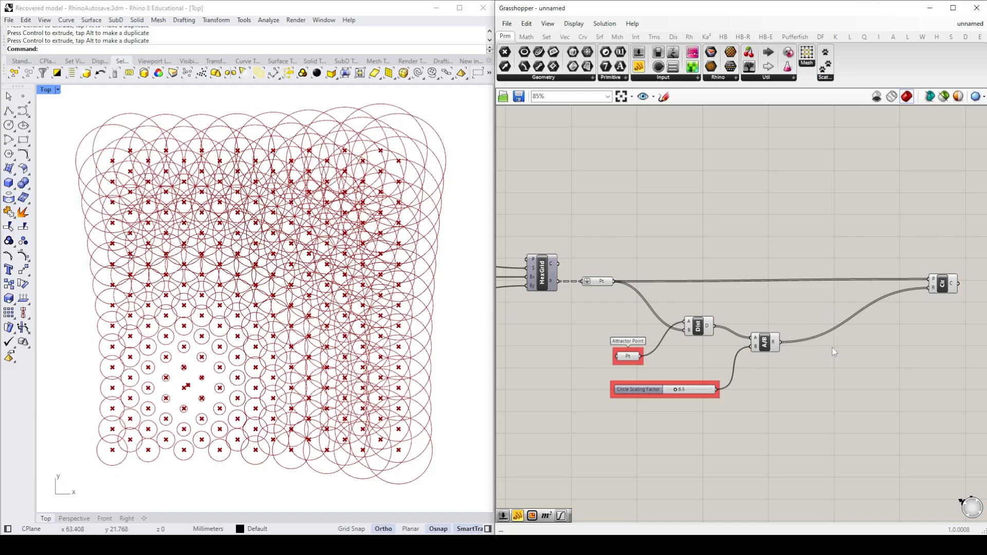
# Step: Add a Minimum component from the Math utilities and place it between Division and Circle, slightly below their connection
pyautogui.click(529, 38)
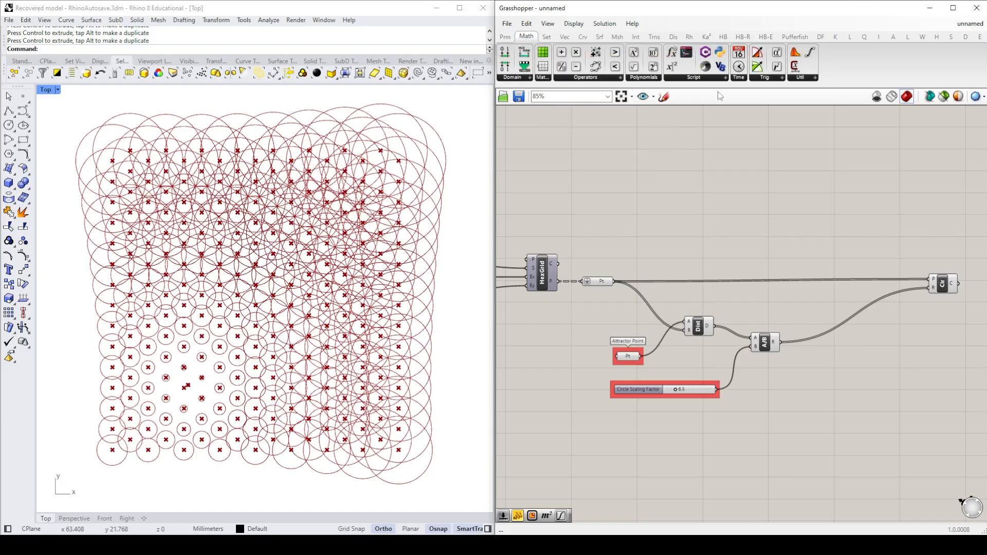
pyautogui.click(804, 77)
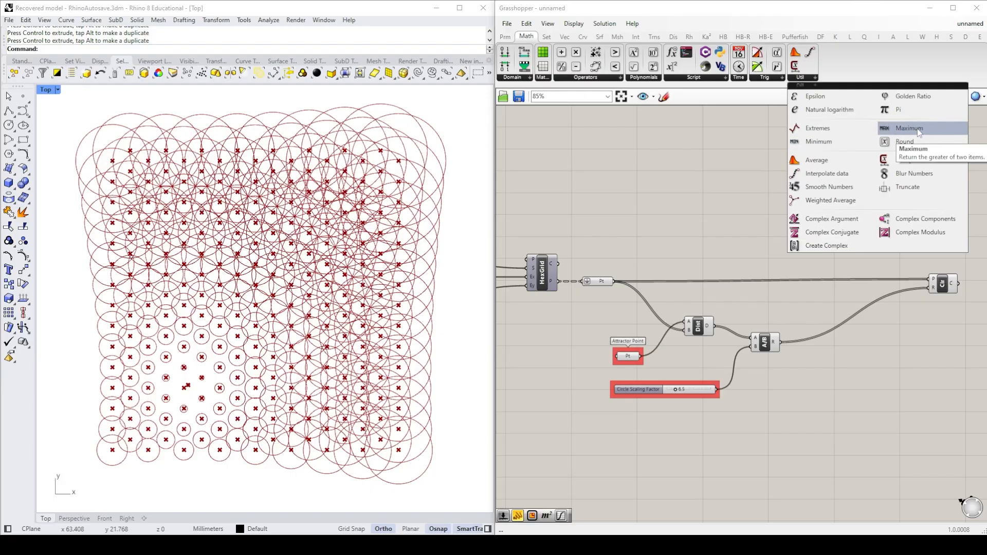
pyautogui.click(827, 143)
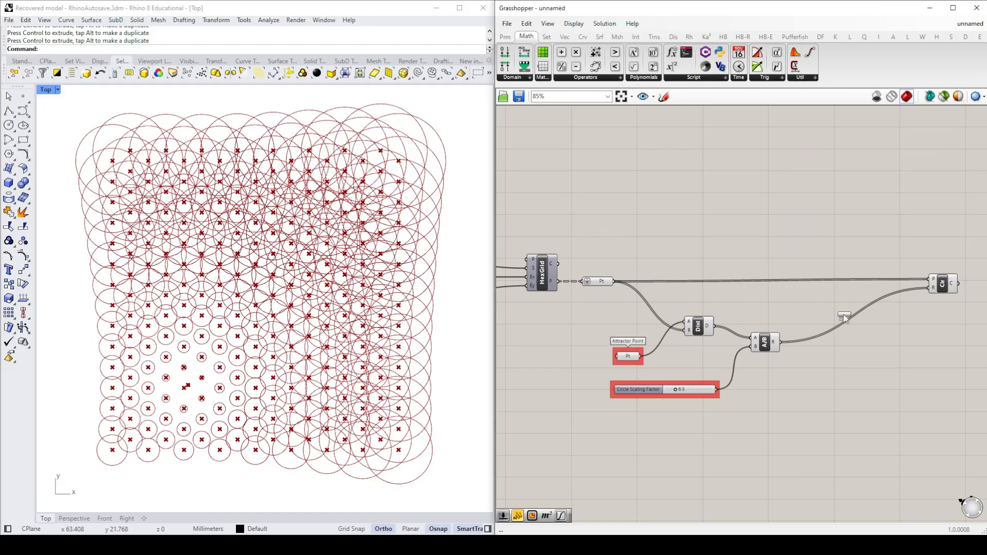
pyautogui.click(862, 340)
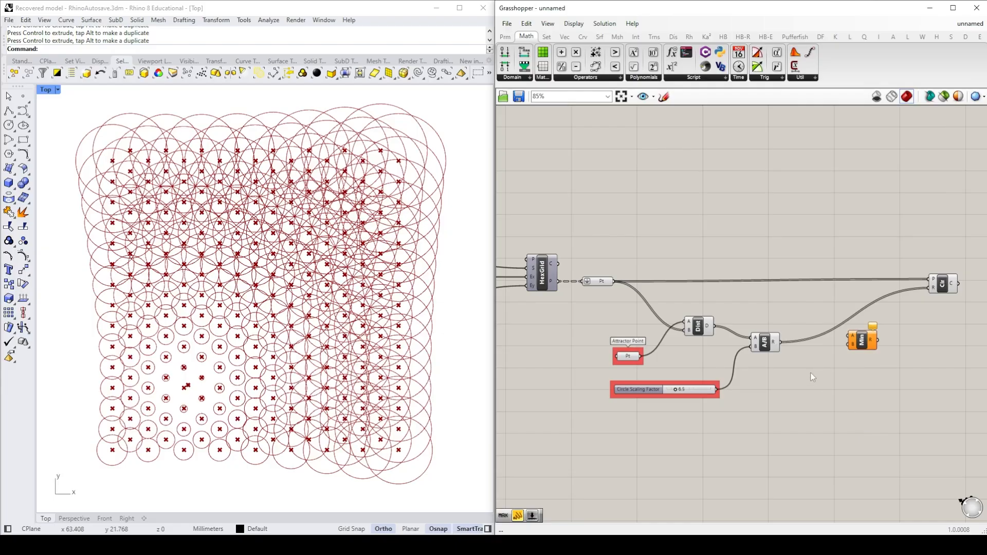
pyautogui.moveTo(864, 347); pyautogui.dragTo(864, 361)
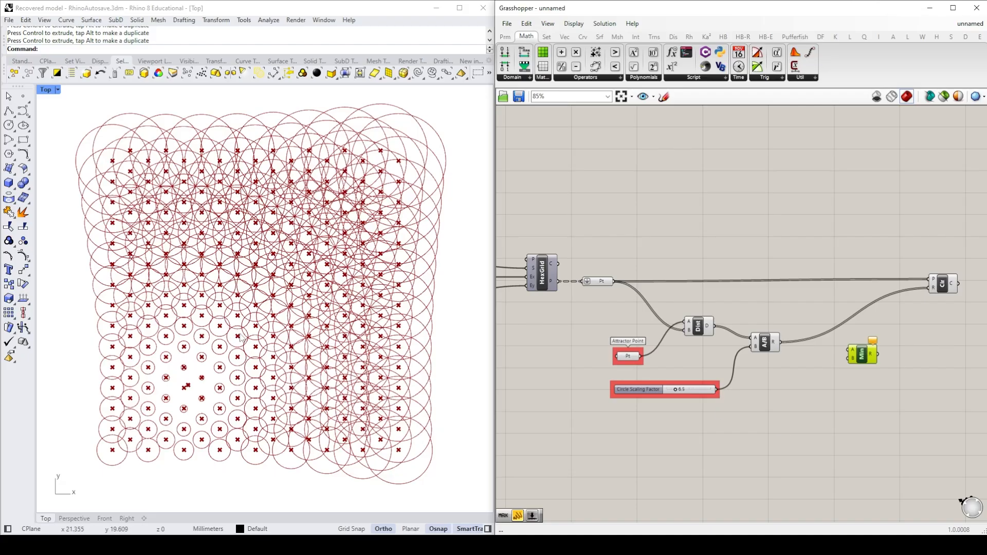
pyautogui.moveTo(543, 299); pyautogui.dragTo(745, 288, button='right')
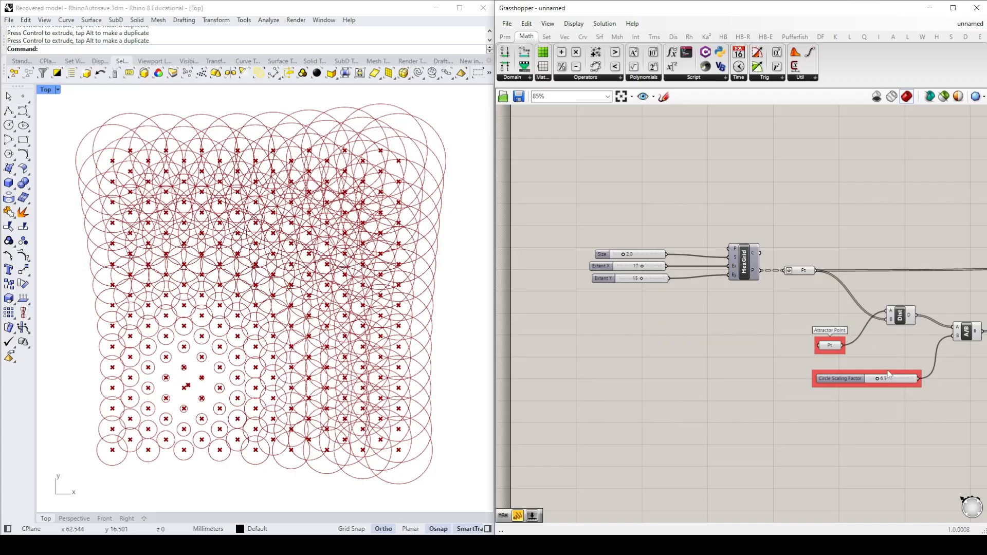
pyautogui.moveTo(896, 351); pyautogui.dragTo(605, 321, button='right')
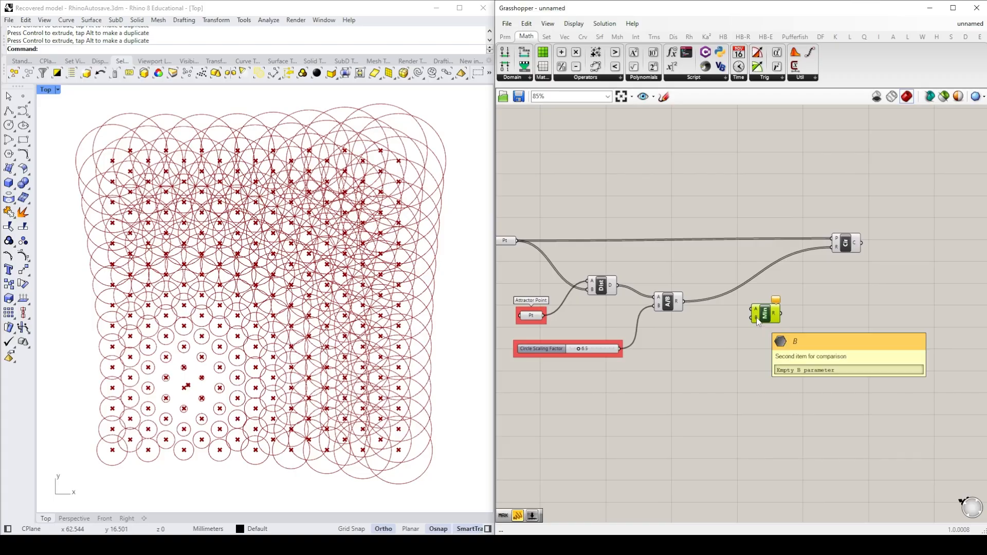
# Step: Shift the Minimum component slightly, add a Panel below it and connect the Division result to the panel
pyautogui.moveTo(757, 322); pyautogui.dragTo(768, 333)
pyautogui.click(706, 337)
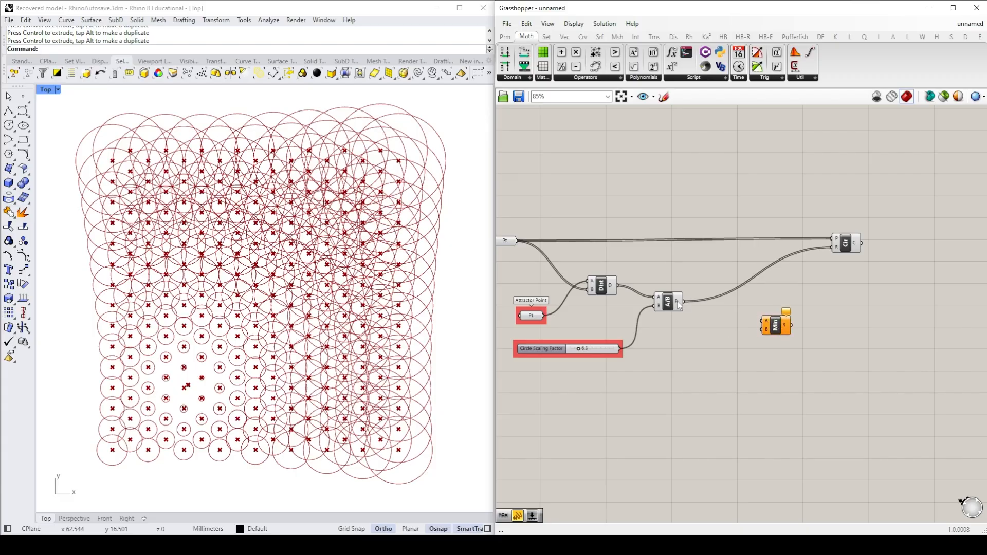
pyautogui.doubleClick(711, 322)
pyautogui.write('panel')
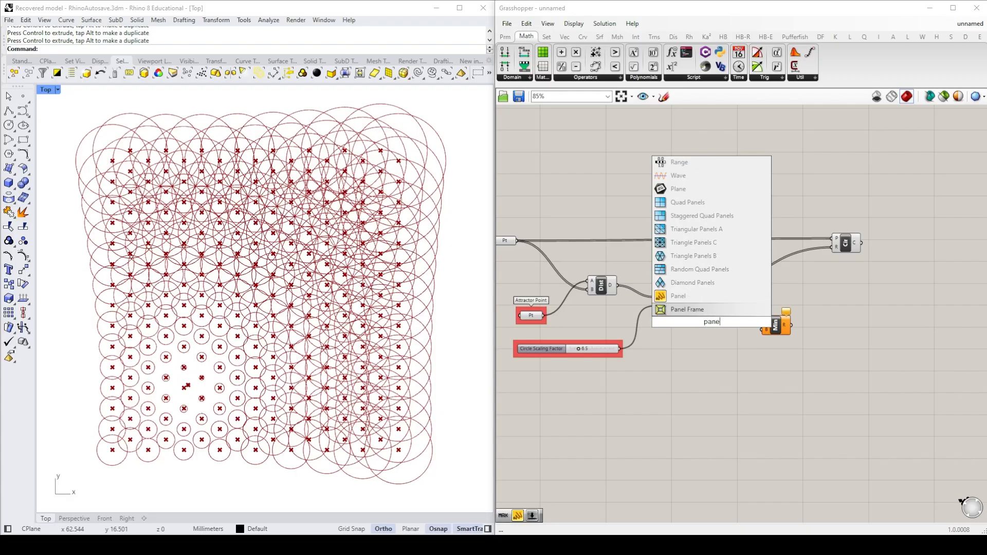
pyautogui.click(686, 299)
pyautogui.moveTo(704, 319); pyautogui.dragTo(733, 353)
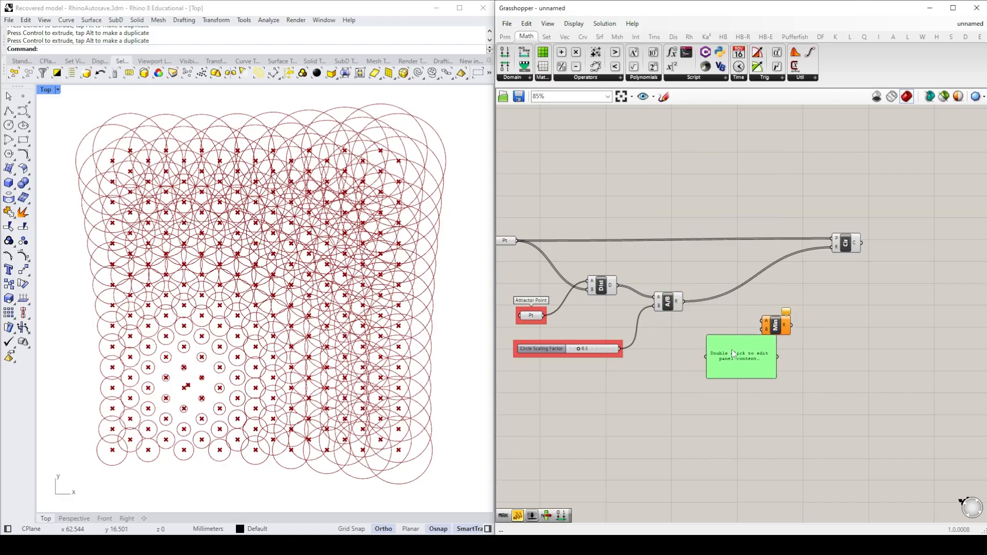
pyautogui.moveTo(685, 301); pyautogui.dragTo(743, 488)
pyautogui.moveTo(733, 380); pyautogui.dragTo(745, 403)
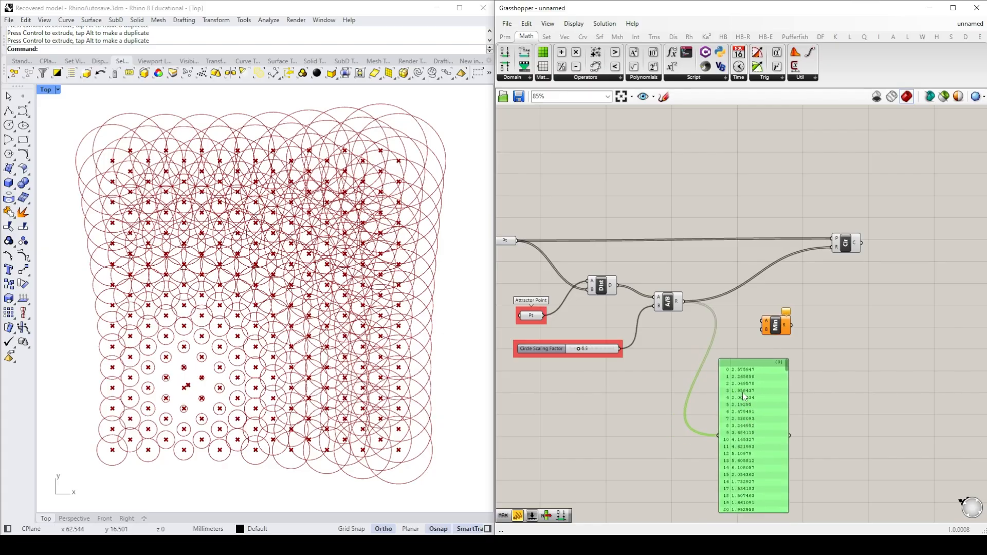
# Step: Look through the Division results in the panel and shorten the panel from its upper edge
pyautogui.scroll(-13, 749, 393)
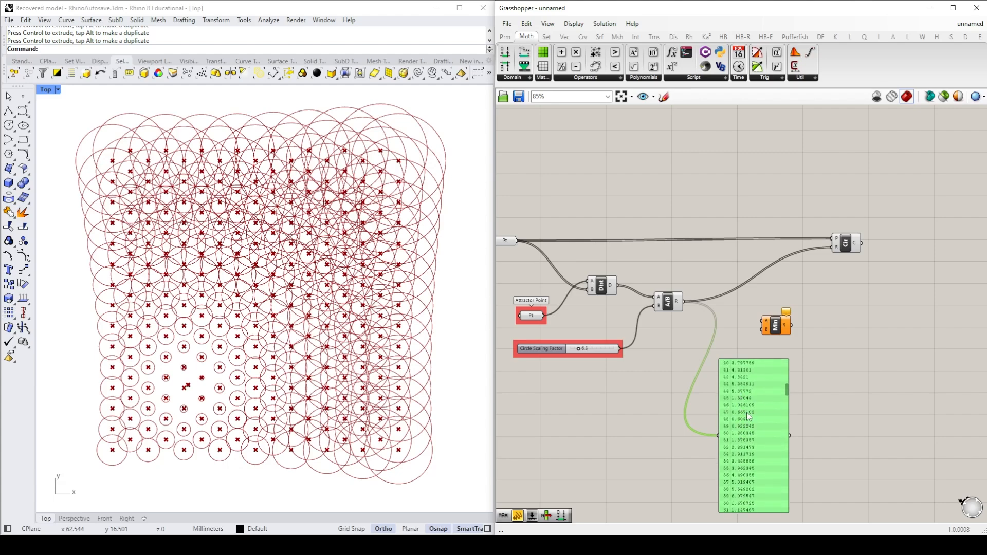
pyautogui.scroll(-3, 751, 439)
pyautogui.scroll(4, 757, 427)
pyautogui.scroll(-5, 754, 431)
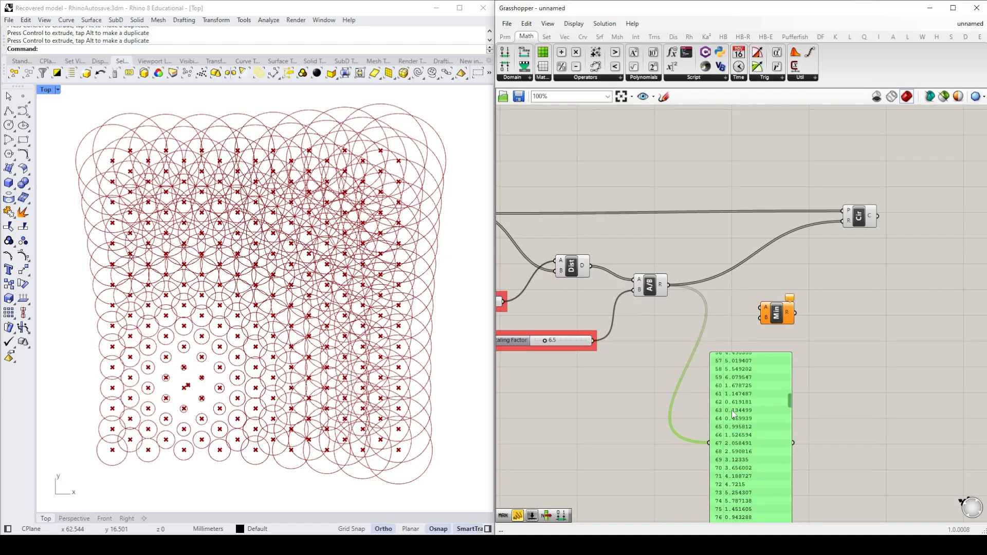
pyautogui.moveTo(748, 363); pyautogui.dragTo(767, 442)
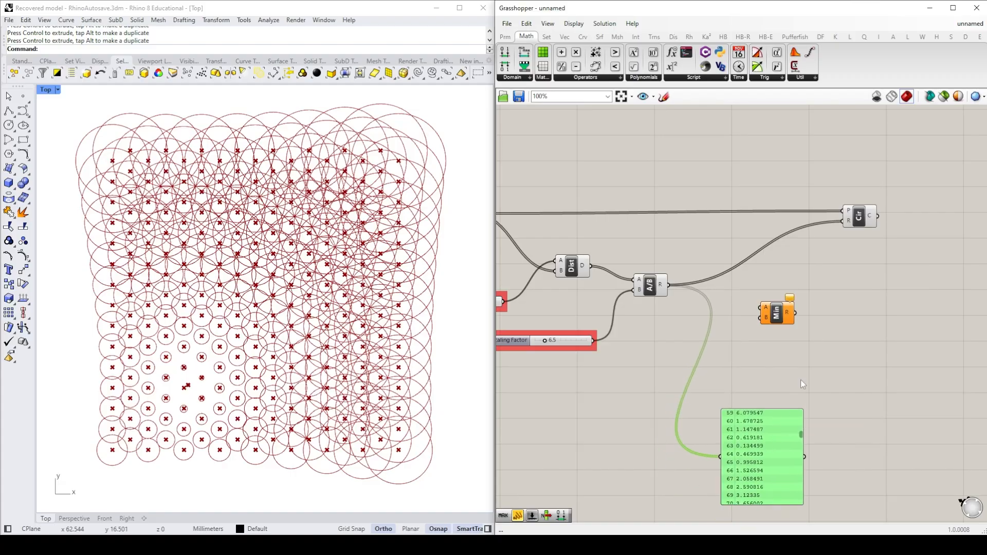
# Step: Nudge the Minimum component sideways and connect the Division result to its A input
pyautogui.click(830, 339)
pyautogui.moveTo(776, 313); pyautogui.dragTo(785, 314)
pyautogui.moveTo(669, 285); pyautogui.dragTo(770, 309)
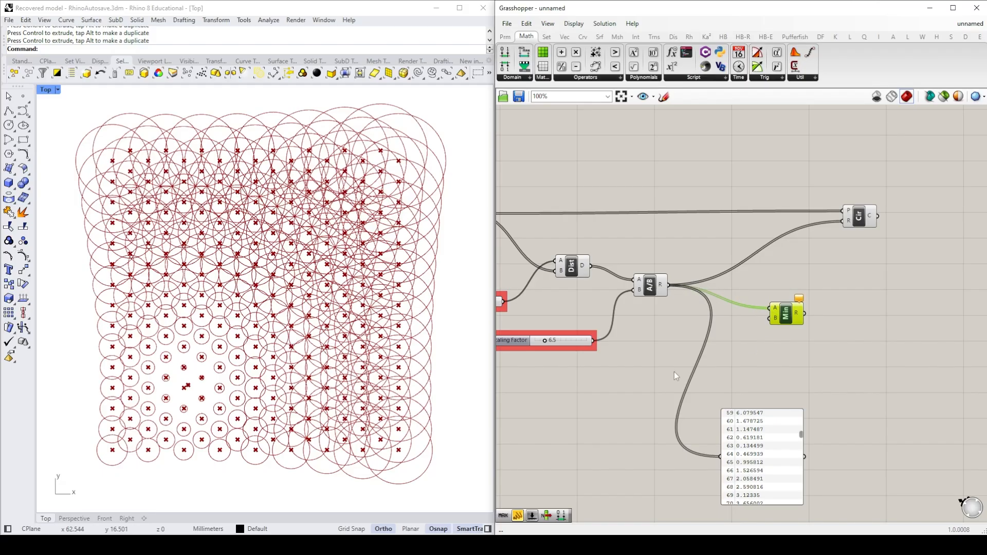
# Step: Add a number slider with the value 2.0 and connect it to Minimum's B input
pyautogui.doubleClick(678, 372)
pyautogui.write('1')
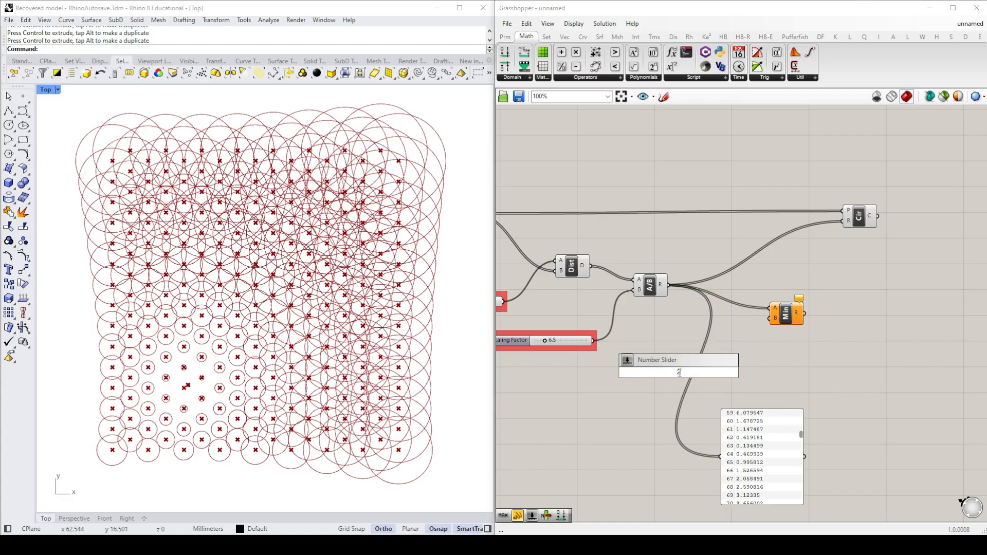
pyautogui.write('.0')
pyautogui.press('Return')
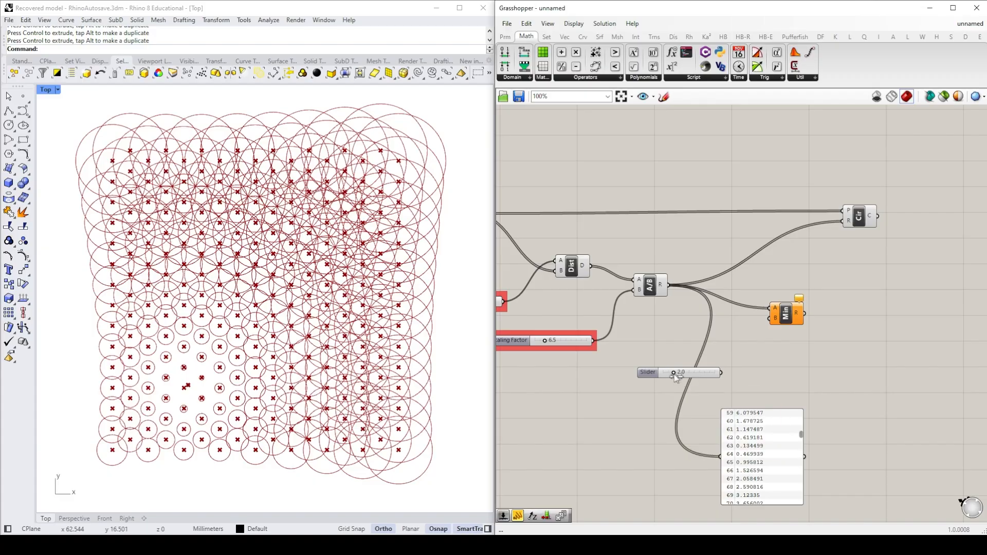
pyautogui.moveTo(721, 373); pyautogui.dragTo(772, 320)
pyautogui.moveTo(777, 310)
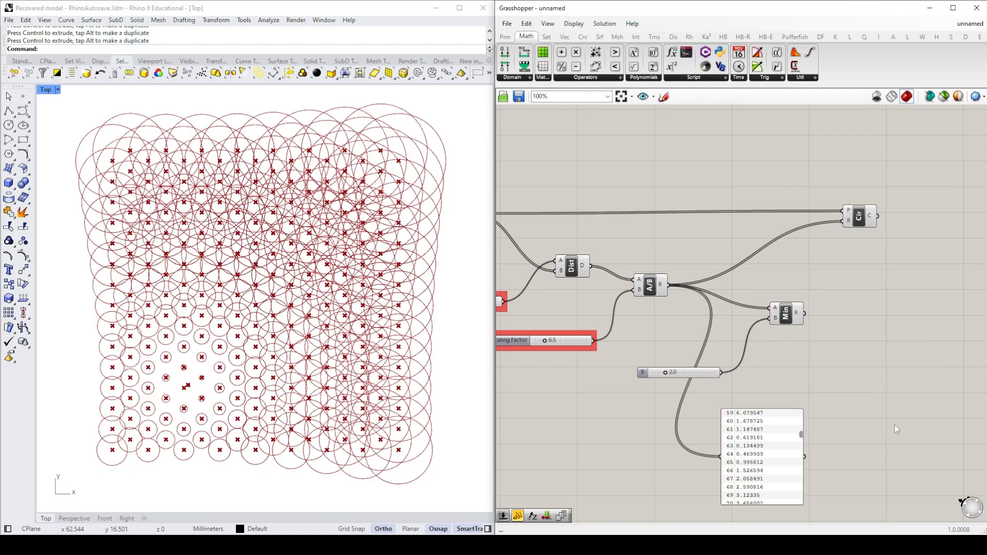
# Step: Add a second Panel beside the first one and connect Minimum's result to it
pyautogui.doubleClick(894, 425)
pyautogui.write('panel')
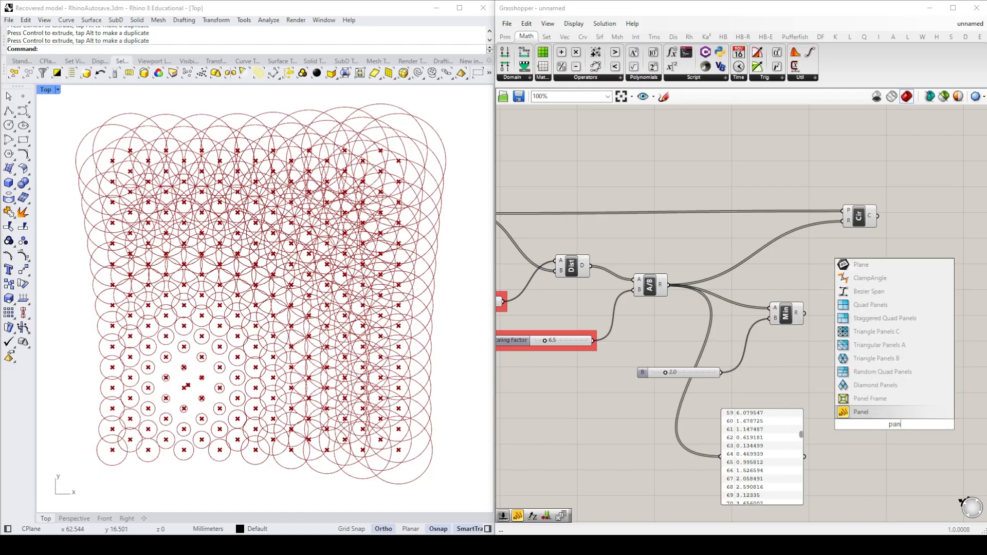
pyautogui.click(873, 407)
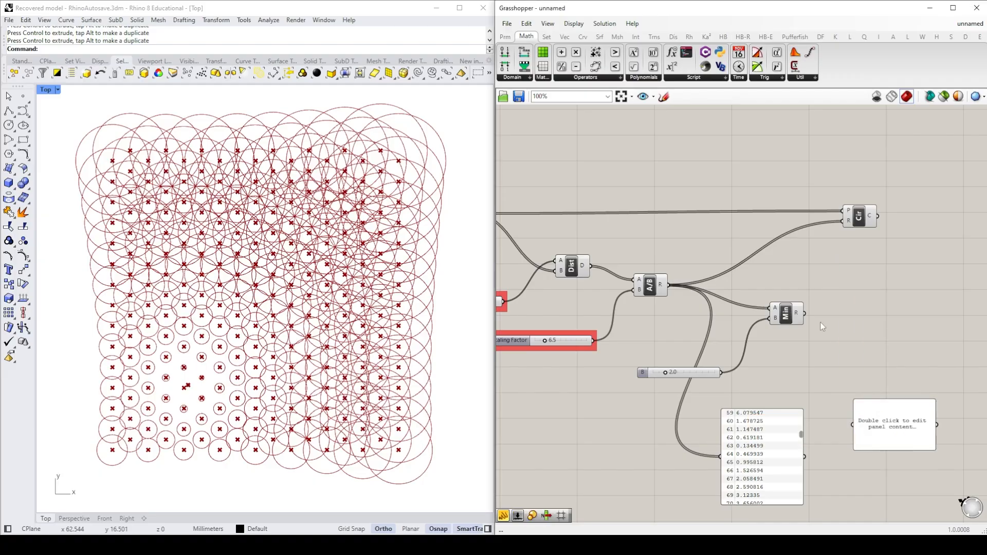
pyautogui.moveTo(804, 315); pyautogui.dragTo(878, 505)
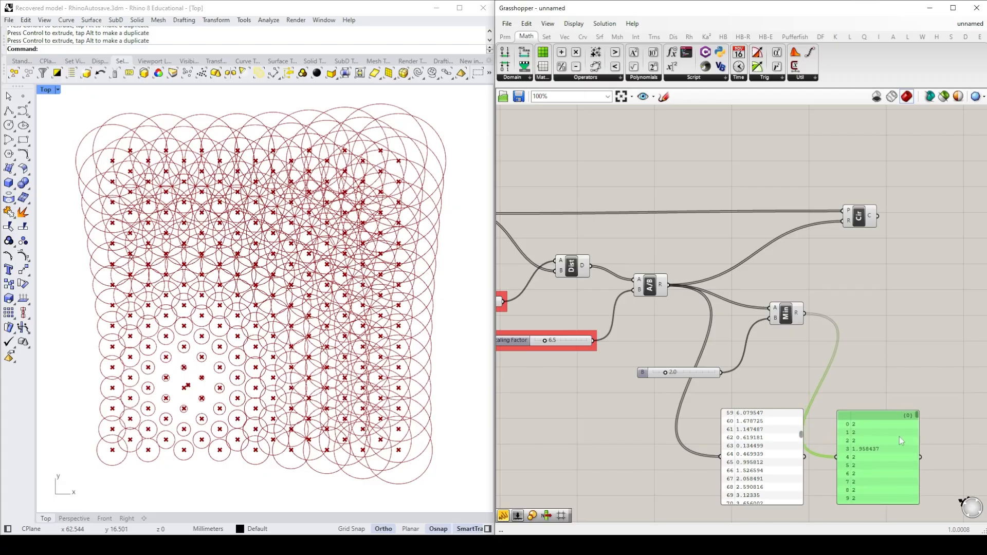
# Step: Bring the Minimum panel to the entries around item 60 and set it directly beside the Division panel for comparison
pyautogui.moveTo(917, 415); pyautogui.dragTo(923, 434)
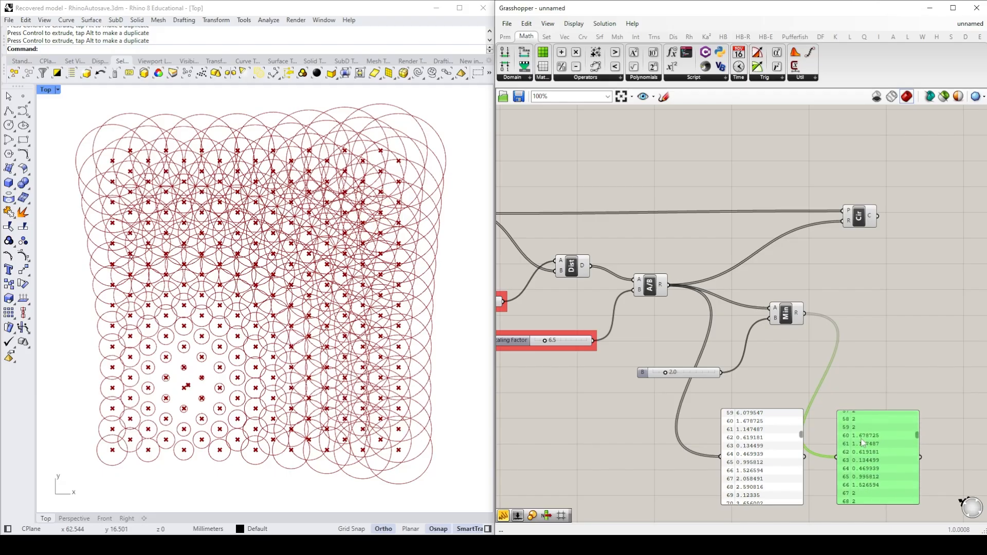
pyautogui.click(919, 437)
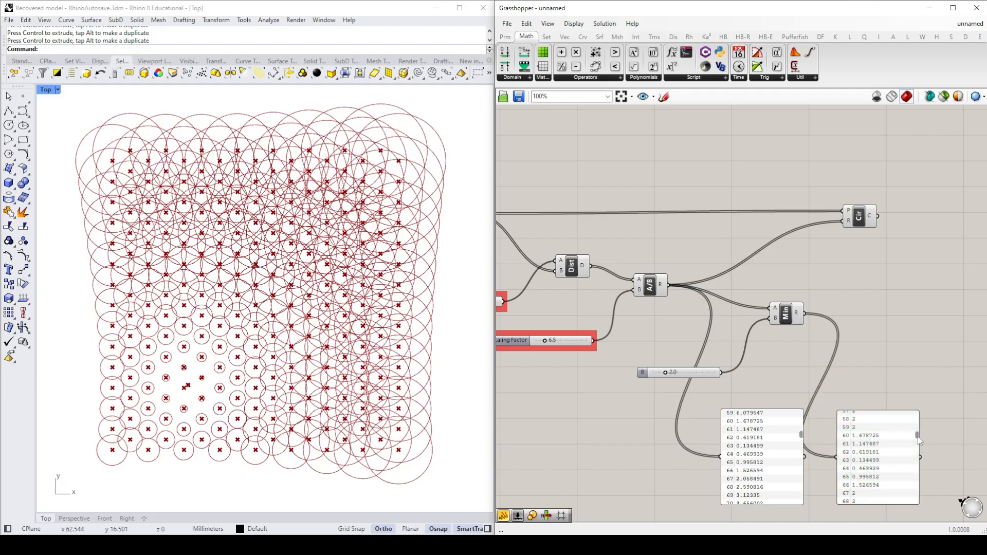
pyautogui.scroll(-1, 918, 436)
pyautogui.moveTo(891, 412); pyautogui.dragTo(891, 377)
pyautogui.moveTo(883, 424); pyautogui.dragTo(856, 449)
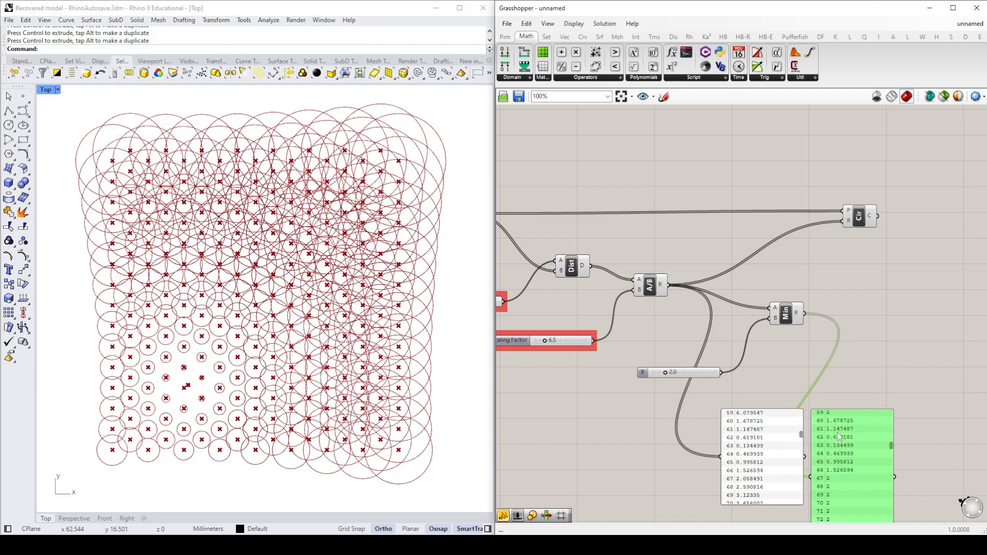
pyautogui.click(879, 301)
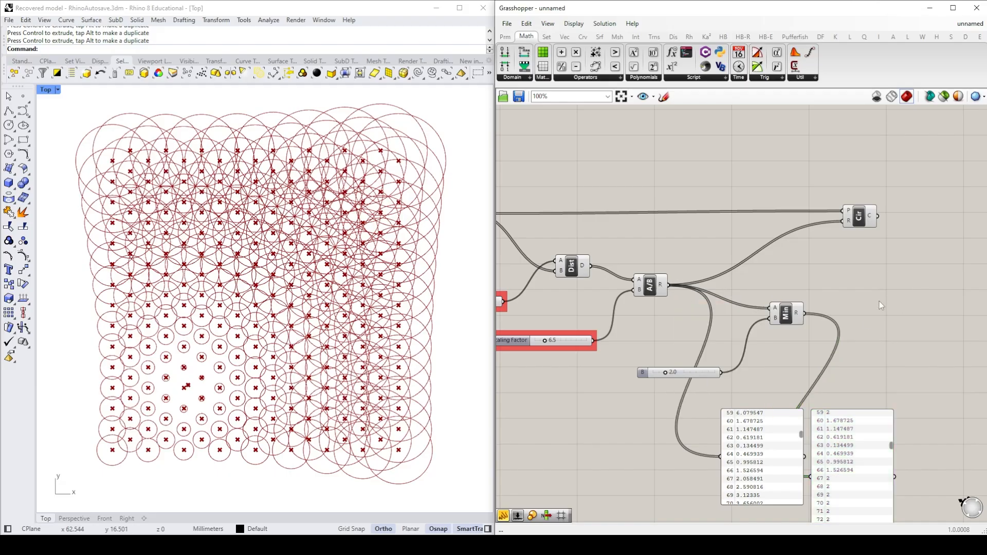
# Step: Connect Minimum's result to the Circle's radius input and lower the slider on Minimum's B input to 1.7
pyautogui.moveTo(806, 315); pyautogui.dragTo(849, 227)
pyautogui.moveTo(849, 228); pyautogui.dragTo(849, 228)
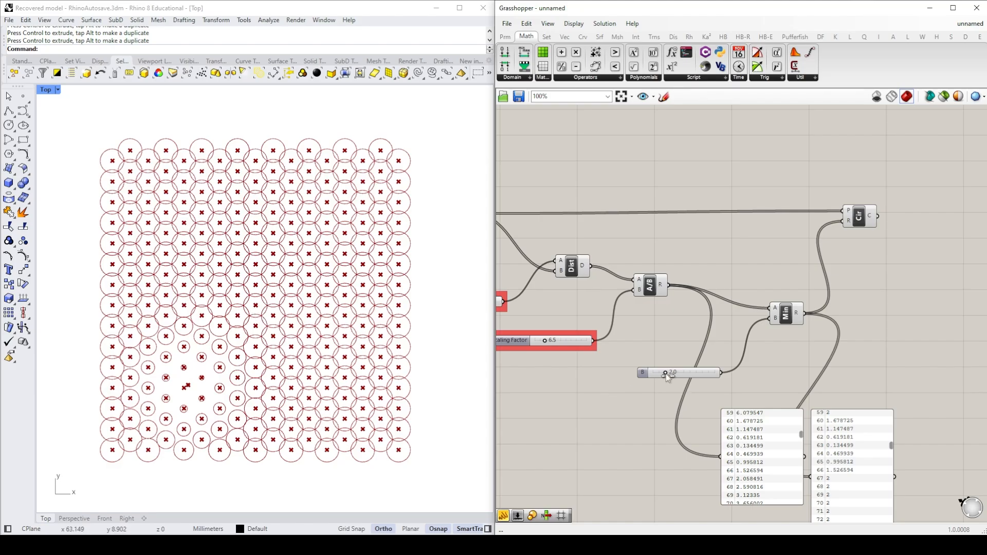
pyautogui.moveTo(665, 373); pyautogui.dragTo(664, 373)
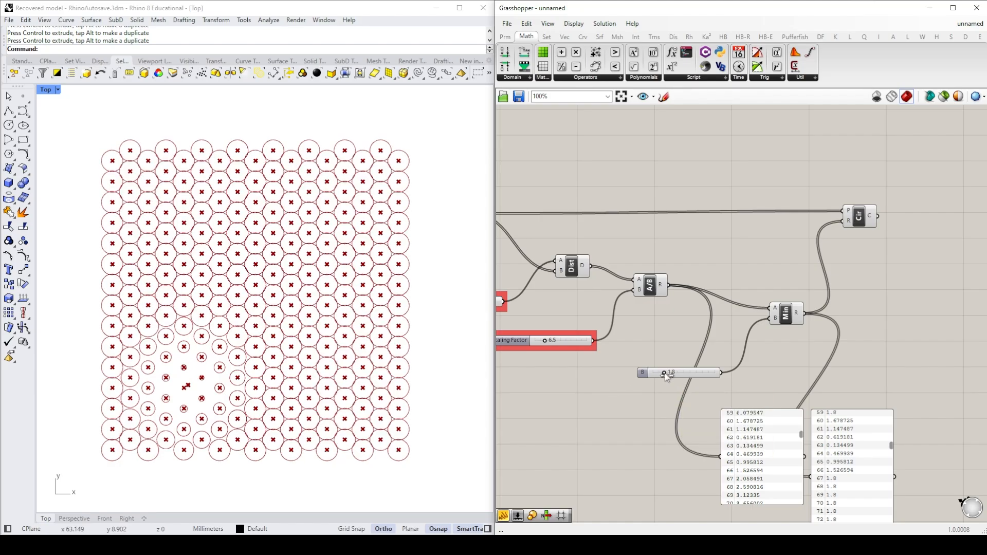
pyautogui.moveTo(665, 374); pyautogui.dragTo(663, 374)
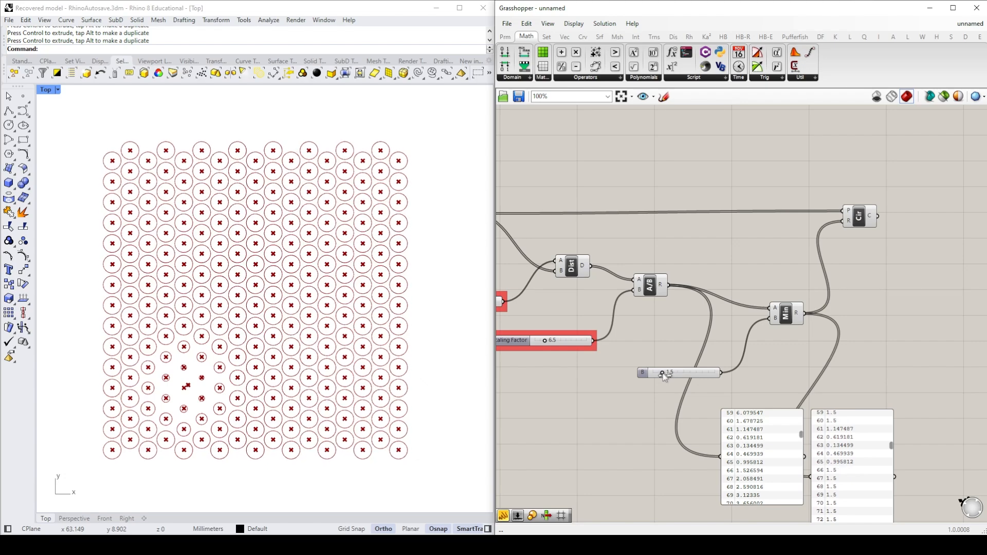
pyautogui.moveTo(662, 373); pyautogui.dragTo(664, 373)
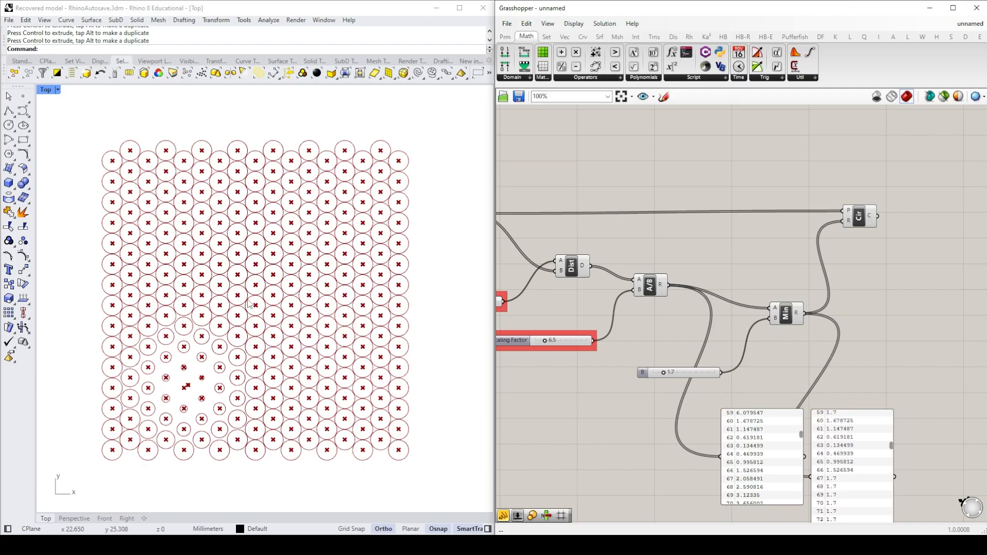
# Step: Raise the Circle Scaling Factor slider to 19.3 and rename it Circle Scaling Falloff
pyautogui.moveTo(565, 393); pyautogui.dragTo(677, 398, button='right')
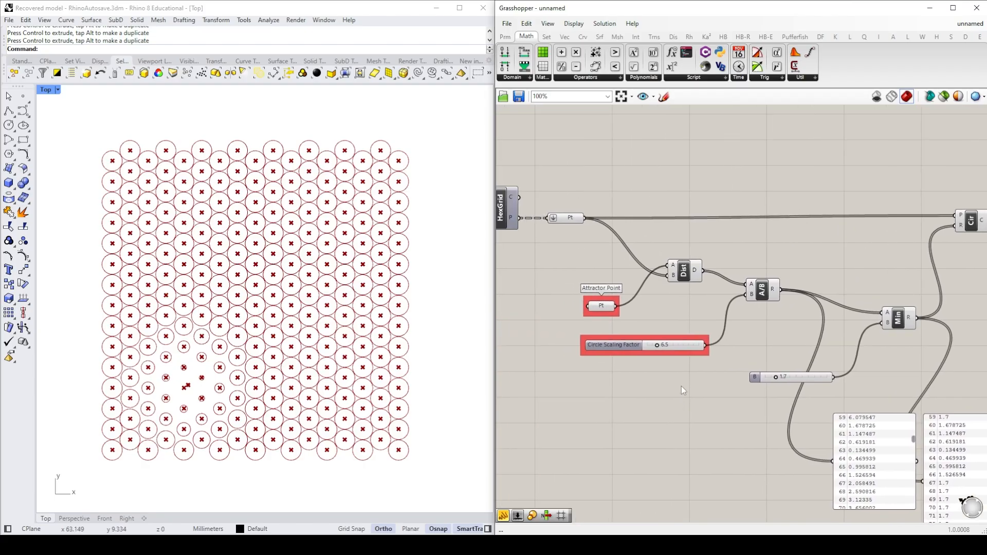
pyautogui.moveTo(657, 346); pyautogui.dragTo(681, 344)
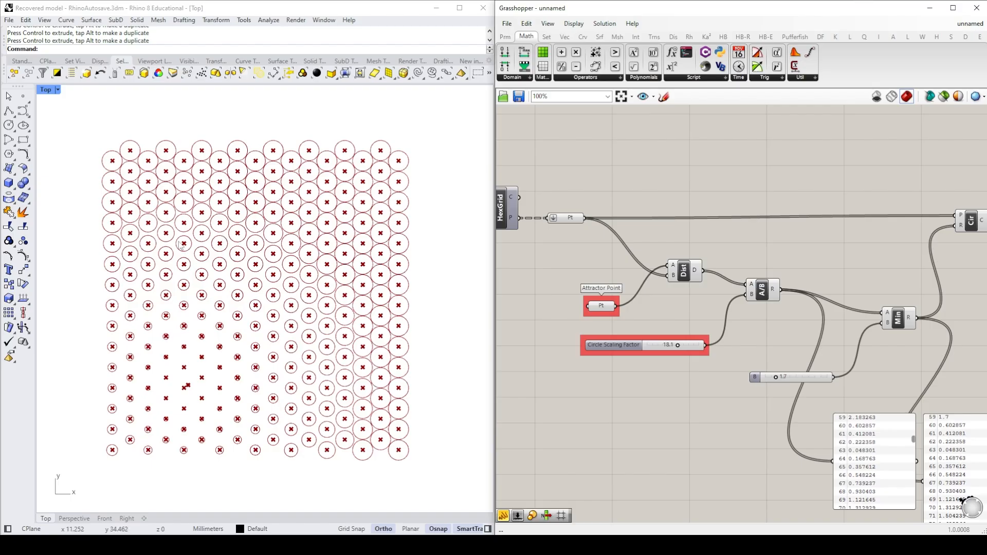
pyautogui.moveTo(678, 345); pyautogui.dragTo(680, 345)
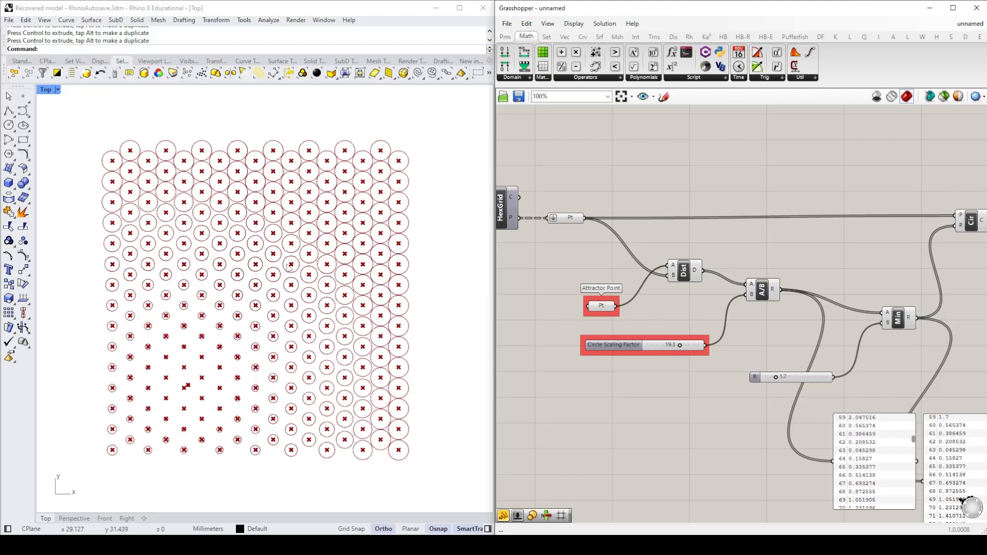
pyautogui.click(626, 346)
pyautogui.rightClick(625, 346)
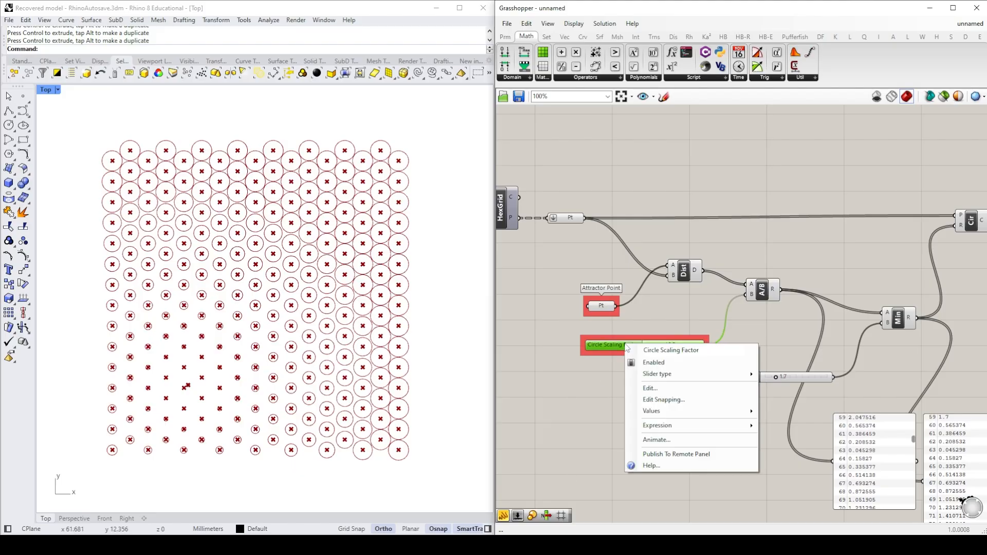
pyautogui.doubleClick(683, 350)
pyautogui.write('F')
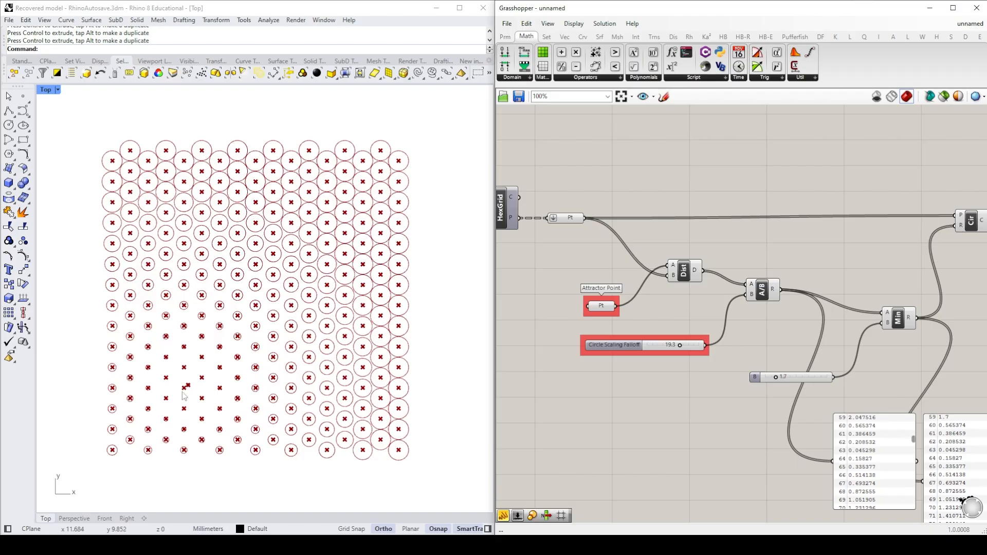
# Step: Turn off the preview of the flattened grid Point parameter after HexGrid
pyautogui.click(568, 220)
pyautogui.rightClick(568, 222)
pyautogui.click(594, 240)
pyautogui.click(566, 409)
# Step: Set the Circle Scaling Falloff slider to 21.9 and rename it Attractor Falloff
pyautogui.moveTo(680, 345)
pyautogui.mouseDown()
pyautogui.moveTo(649, 349)
pyautogui.moveTo(699, 343)
pyautogui.moveTo(684, 345)
pyautogui.mouseUp()
pyautogui.click(615, 345)
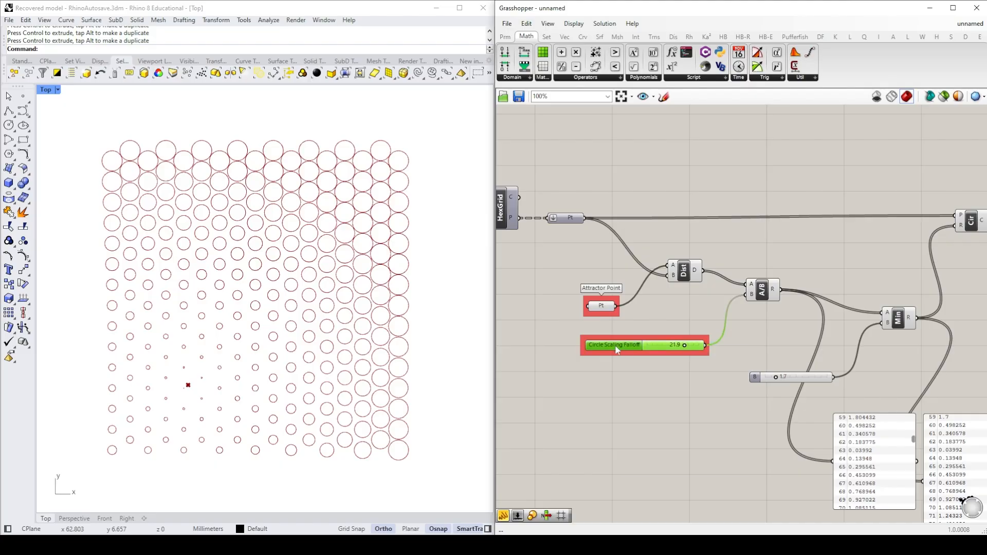
pyautogui.rightClick(615, 345)
pyautogui.write('Attractor Falloff')
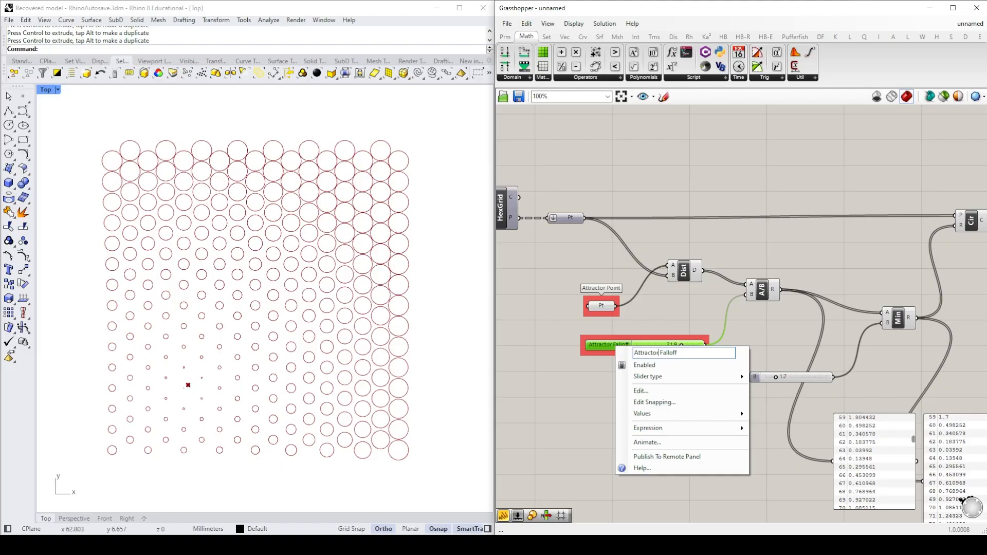
pyautogui.click(565, 423)
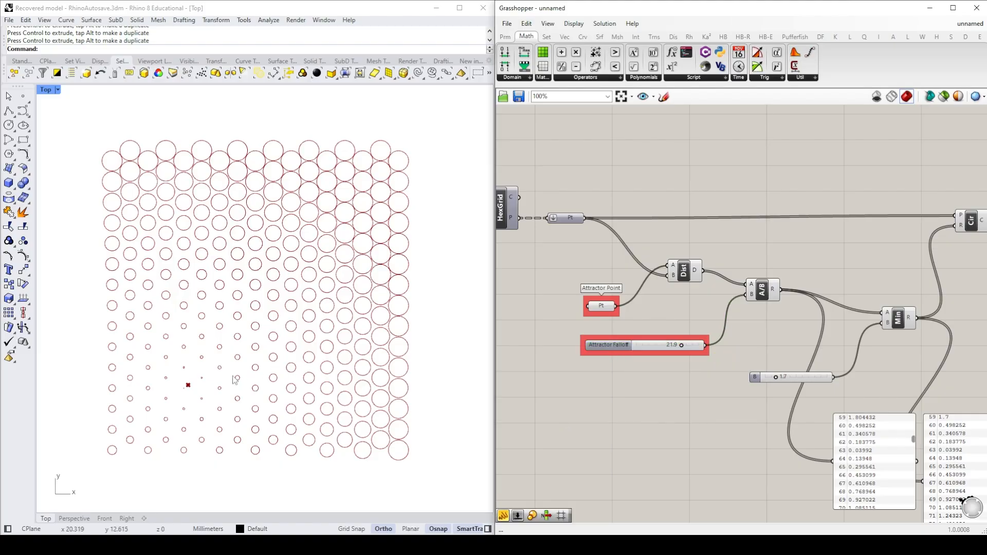
# Step: Move the attractor point around the circle grid to test the radii, leaving it in the grid's lower-left part
pyautogui.click(188, 385)
pyautogui.moveTo(218, 386); pyautogui.dragTo(363, 385)
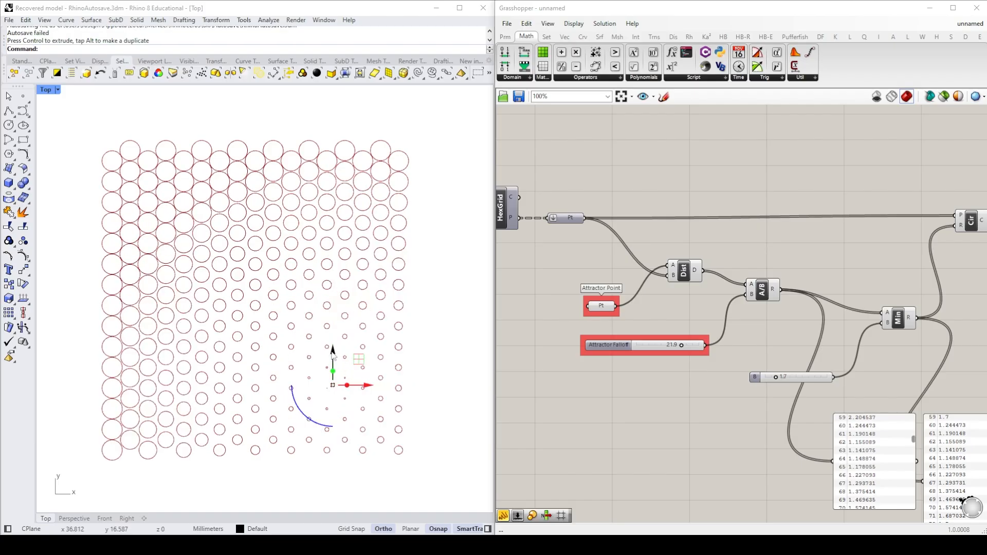
pyautogui.moveTo(332, 350); pyautogui.dragTo(332, 202)
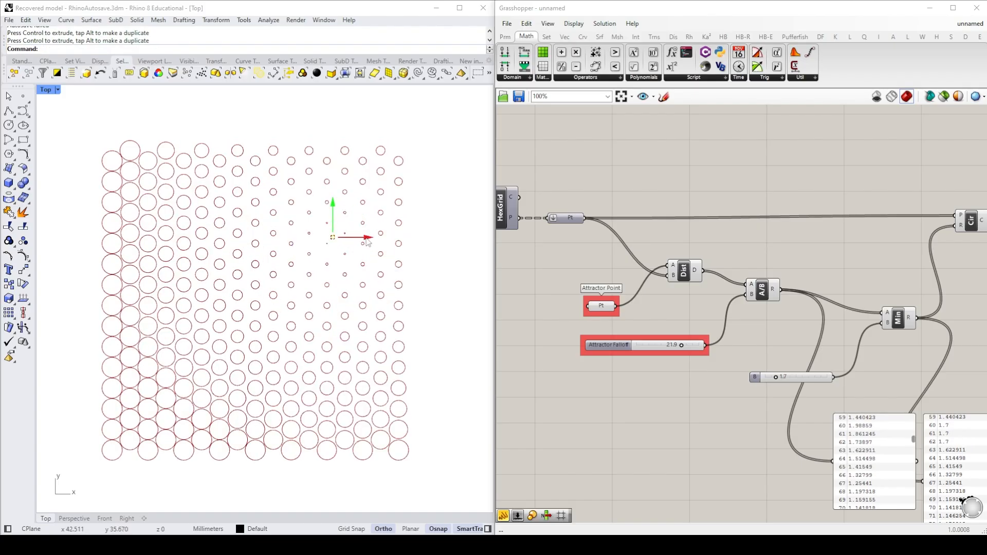
pyautogui.moveTo(349, 237); pyautogui.dragTo(271, 240)
pyautogui.moveTo(254, 203); pyautogui.dragTo(256, 323)
pyautogui.moveTo(286, 360); pyautogui.dragTo(194, 367)
pyautogui.moveTo(161, 328); pyautogui.dragTo(161, 368)
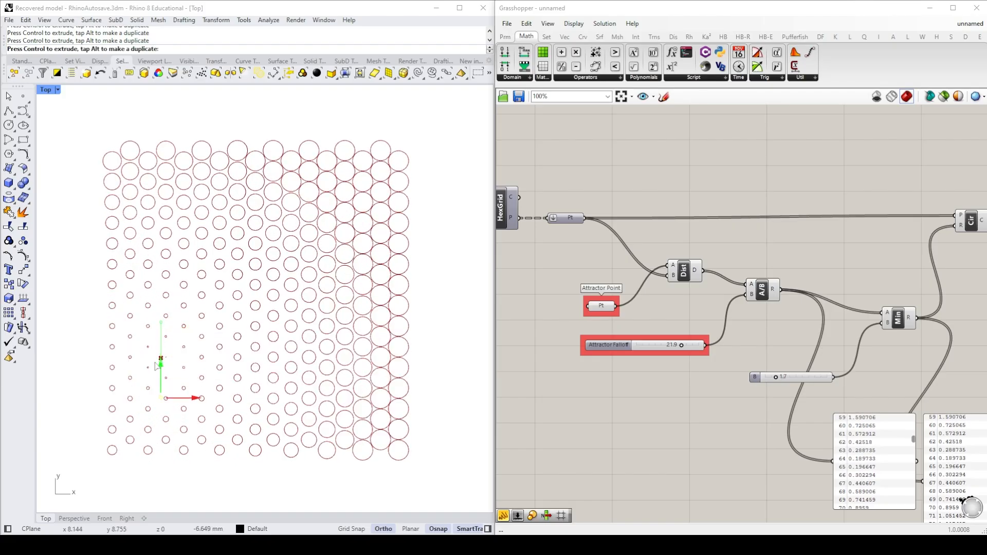
pyautogui.moveTo(198, 399); pyautogui.dragTo(213, 398)
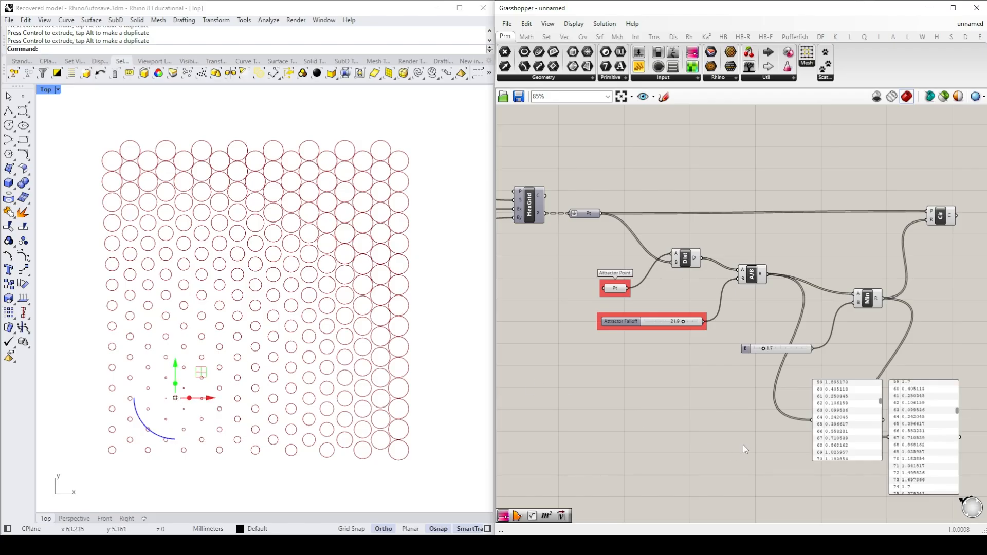
pyautogui.moveTo(936, 275); pyautogui.dragTo(561, 311, button='right')
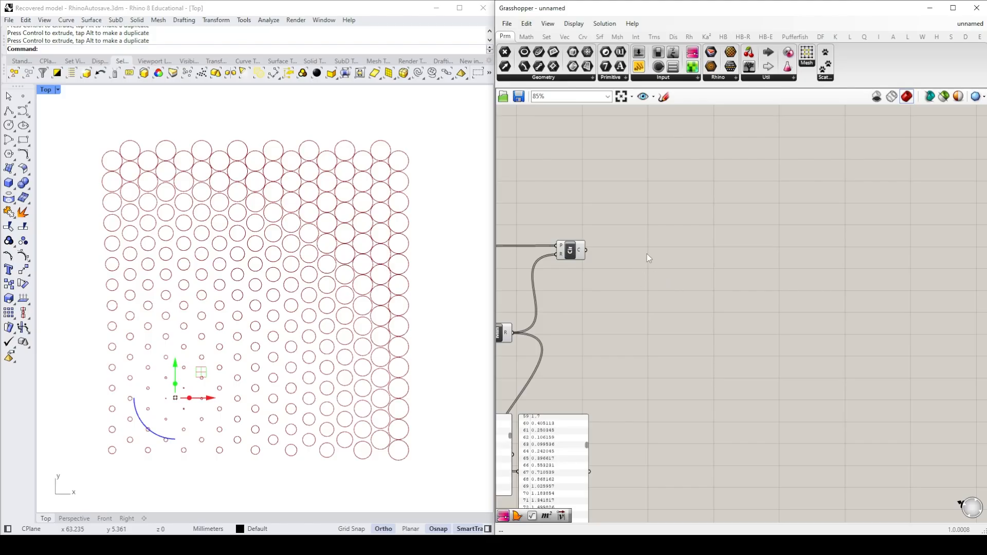
# Step: Add a Boundary Surfaces component beside the Circle component and feed it the circles
pyautogui.click(601, 38)
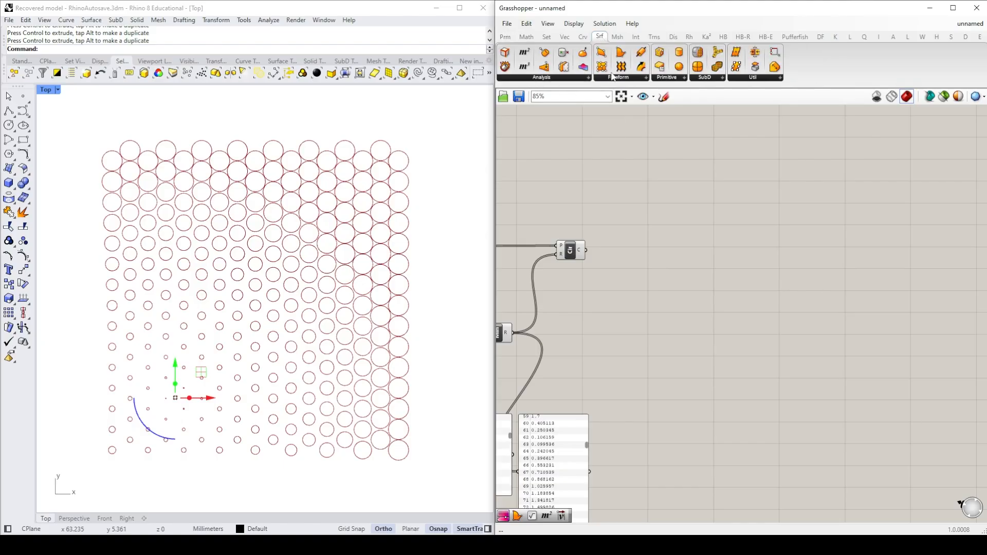
pyautogui.click(621, 77)
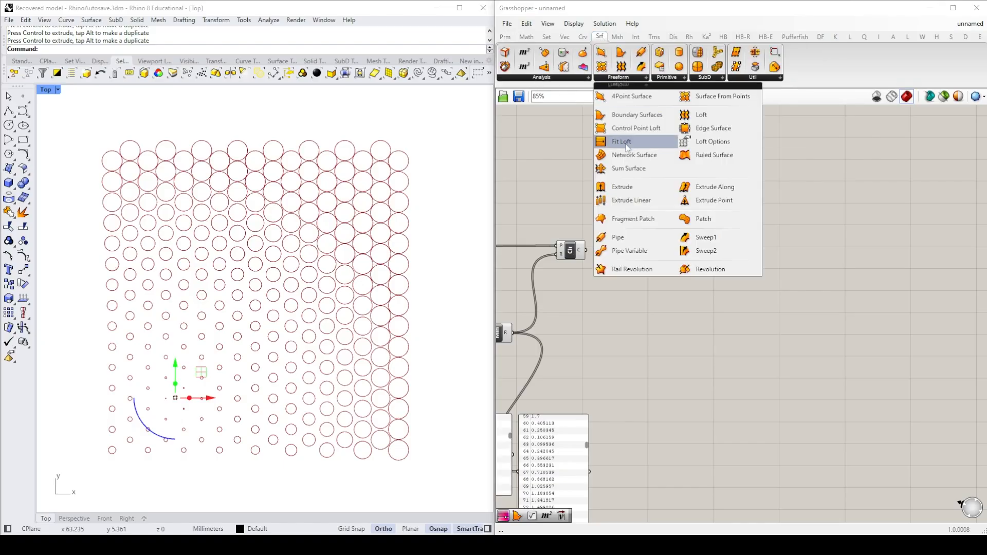
pyautogui.click(634, 115)
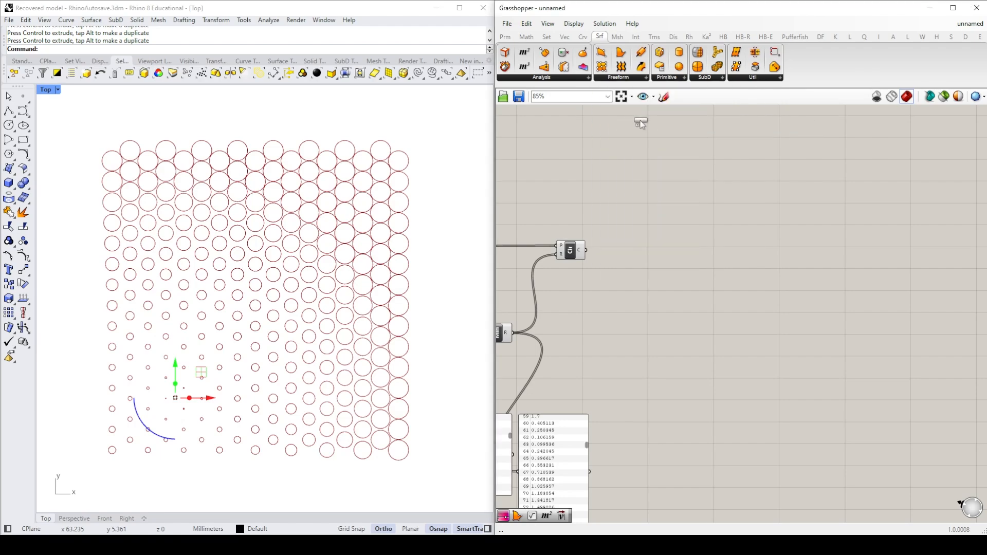
pyautogui.click(683, 248)
pyautogui.moveTo(586, 250); pyautogui.dragTo(665, 251)
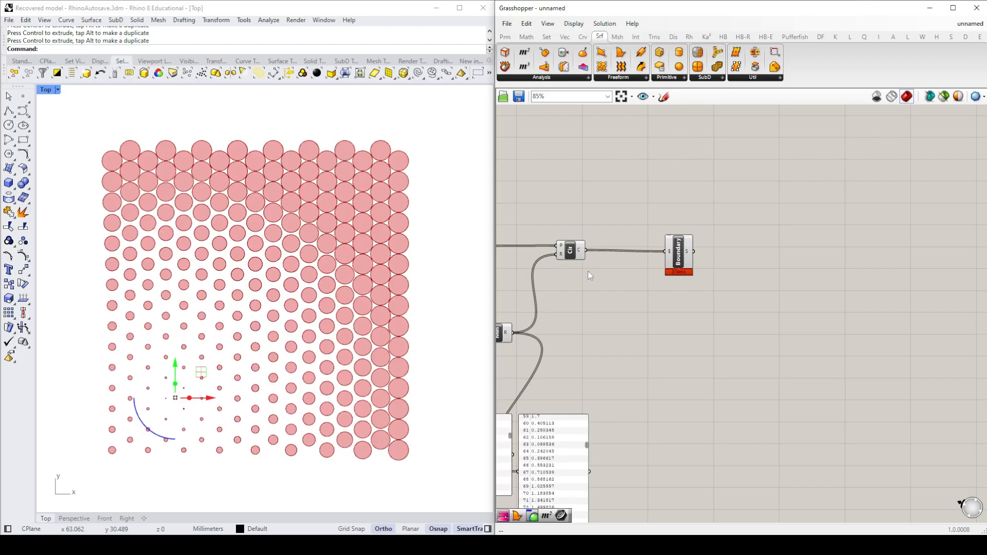
pyautogui.moveTo(680, 254); pyautogui.dragTo(641, 253)
pyautogui.click(688, 283)
# Step: Add a Custom Preview component after Boundary Surfaces and connect the surfaces to its geometry input
pyautogui.moveTo(843, 323); pyautogui.dragTo(758, 334, button='right')
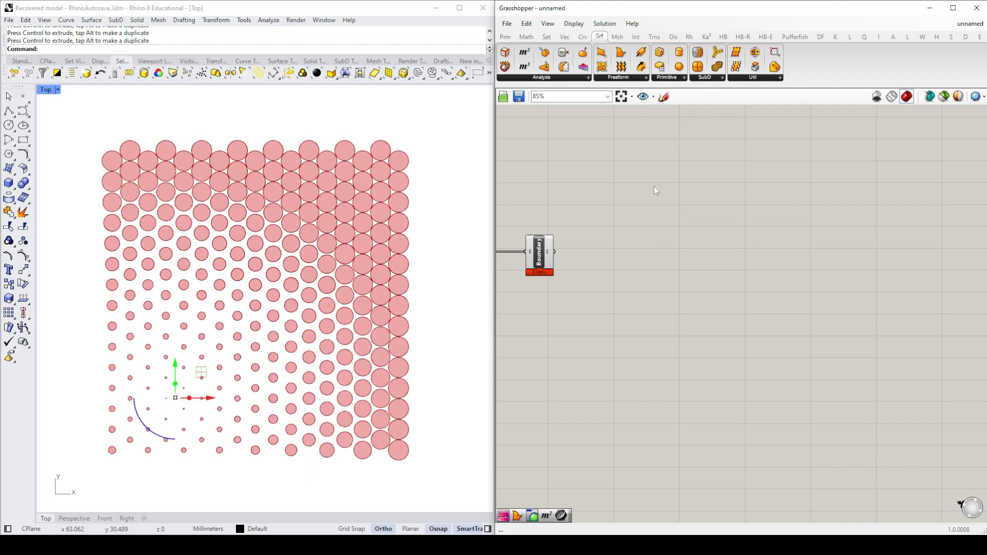
pyautogui.click(674, 36)
pyautogui.click(744, 78)
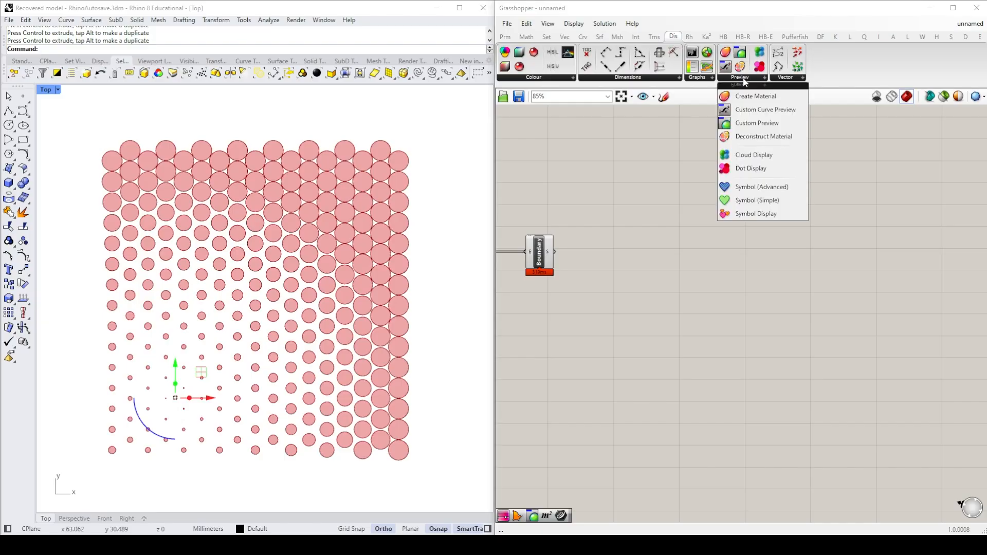
pyautogui.click(774, 135)
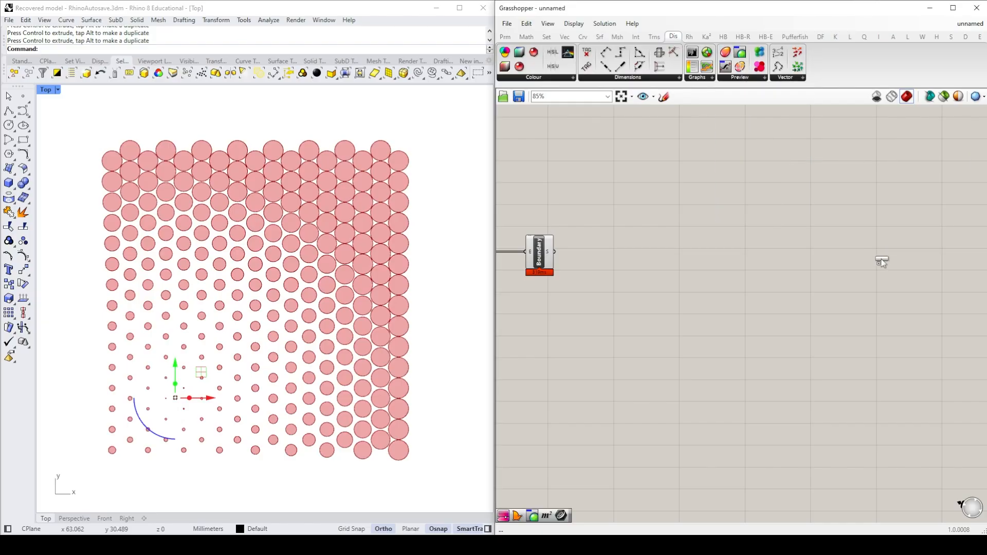
pyautogui.click(711, 261)
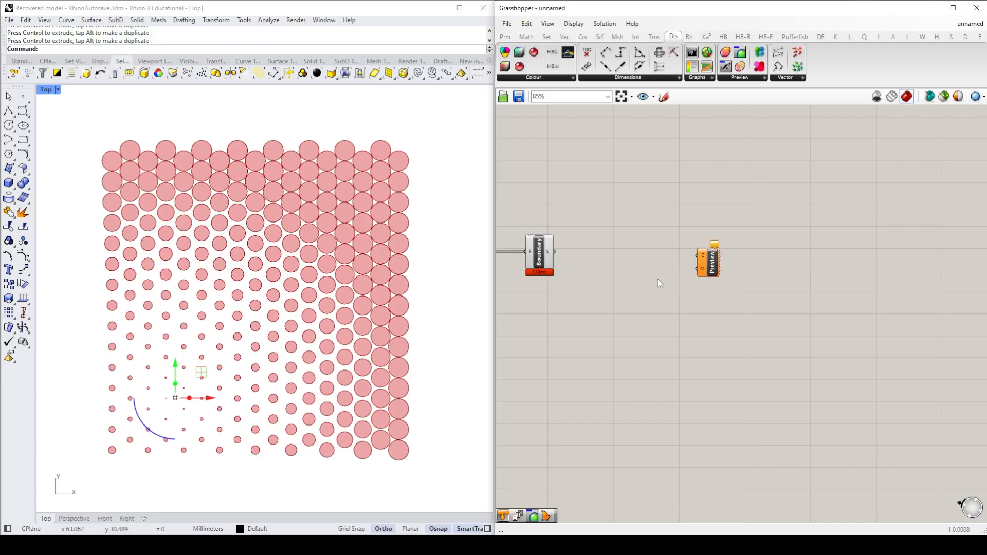
pyautogui.moveTo(558, 260); pyautogui.dragTo(790, 273)
pyautogui.click(763, 307)
pyautogui.click(766, 298)
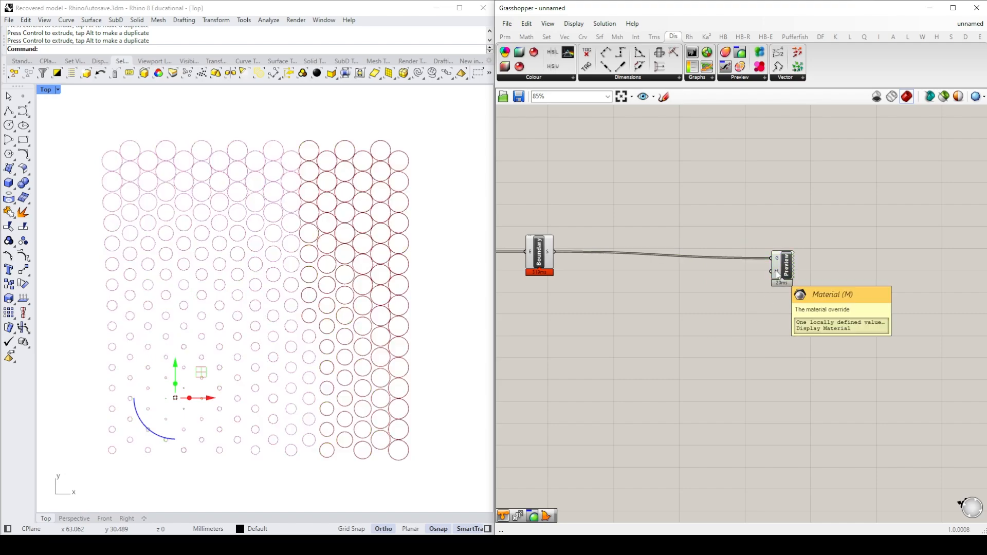
# Step: Add a Colour Swatch below the Custom Preview and connect it to the preview's material input
pyautogui.doubleClick(742, 322)
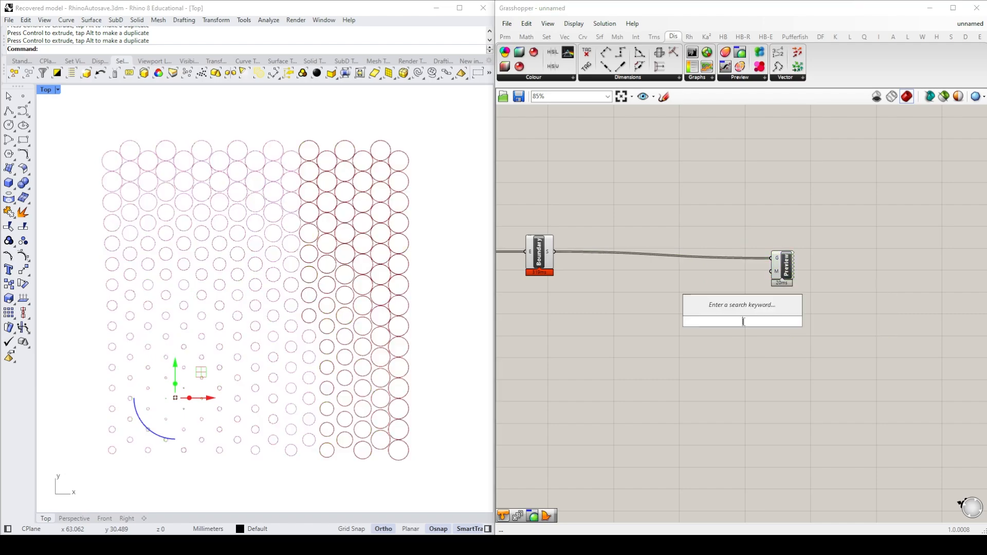
pyautogui.click(506, 40)
pyautogui.click(677, 78)
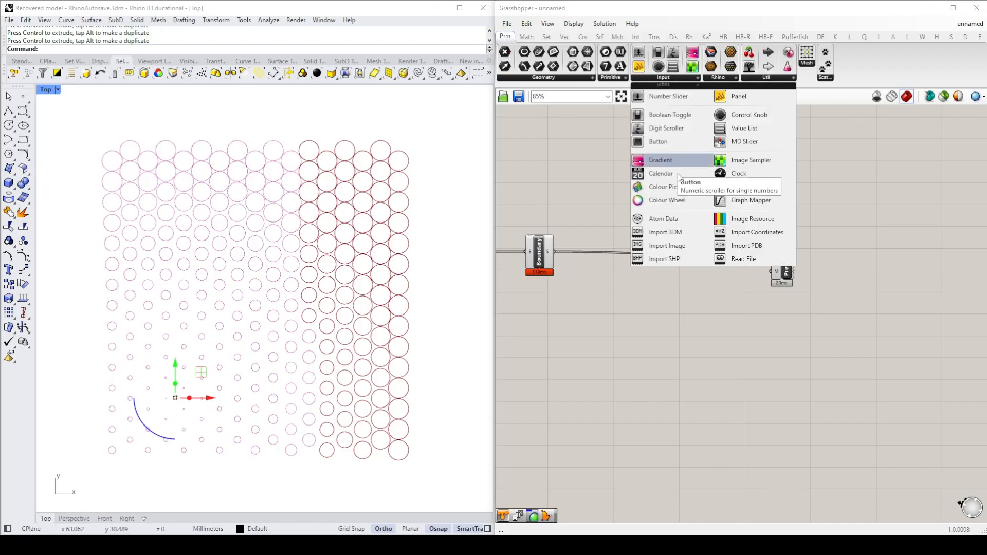
pyautogui.moveTo(727, 200); pyautogui.dragTo(752, 249)
pyautogui.moveTo(759, 323); pyautogui.dragTo(810, 266)
# Step: Set the swatch colour to a dark orange and move the swatch further below the Custom Preview
pyautogui.click(770, 319)
pyautogui.moveTo(799, 366); pyautogui.dragTo(784, 369)
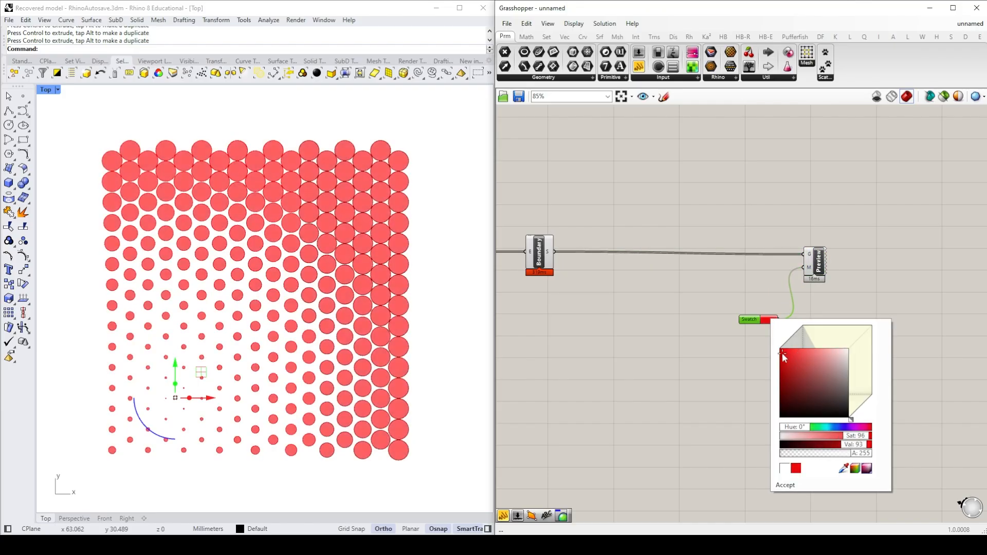
pyautogui.click(808, 431)
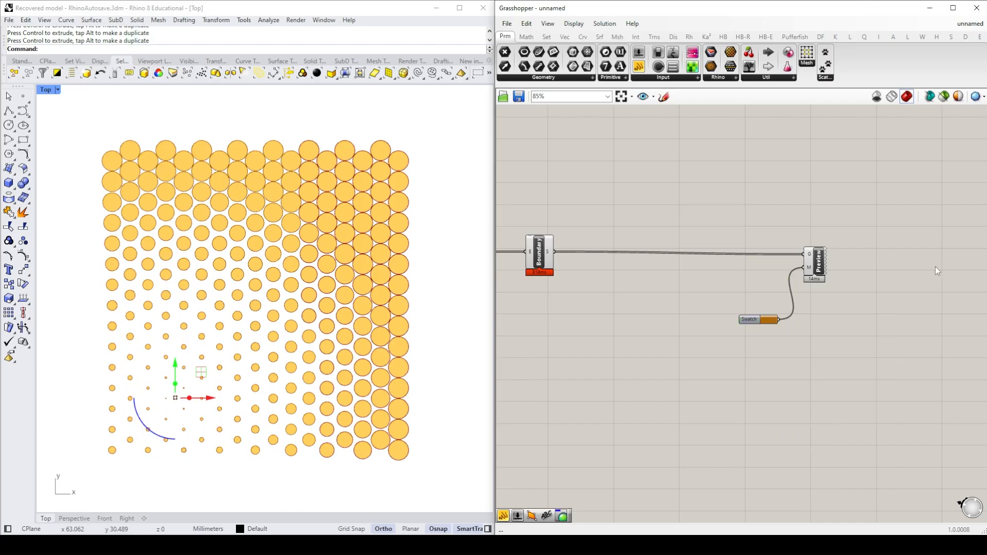
pyautogui.moveTo(742, 319); pyautogui.dragTo(747, 363)
pyautogui.click(789, 396)
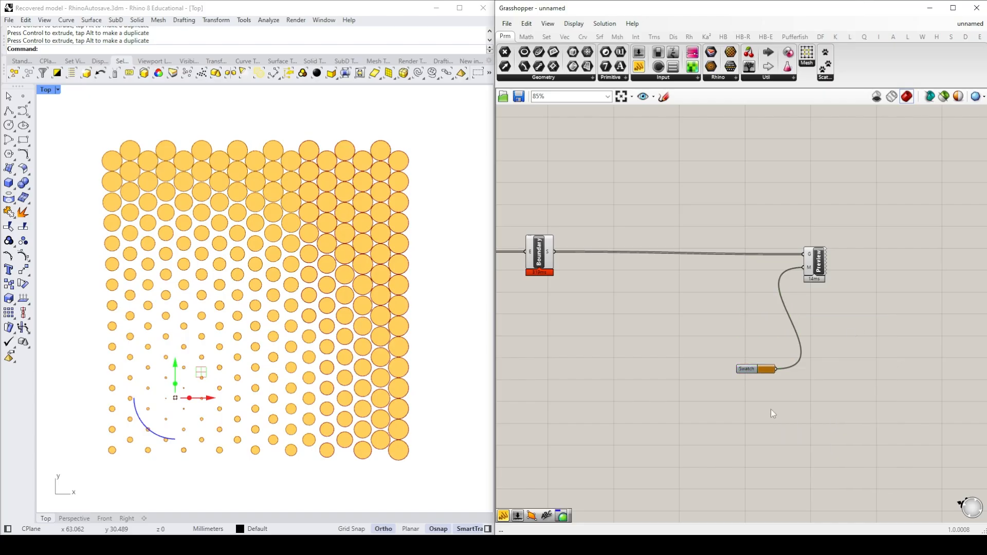
# Step: Place a Gradient component above the swatch and space out the Custom Preview, gradient and swatch to make room
pyautogui.click(675, 80)
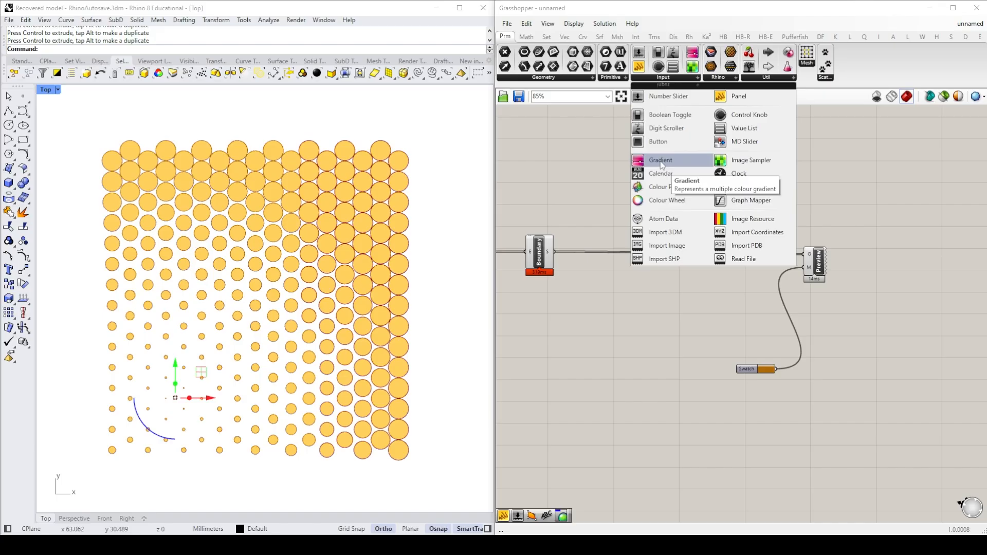
pyautogui.moveTo(662, 161); pyautogui.dragTo(693, 250)
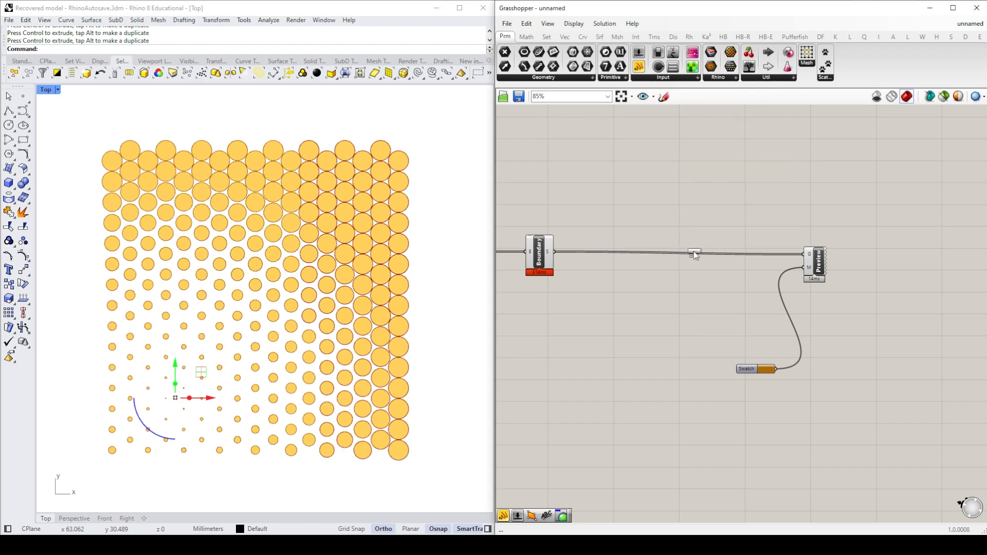
pyautogui.moveTo(697, 323); pyautogui.dragTo(697, 323)
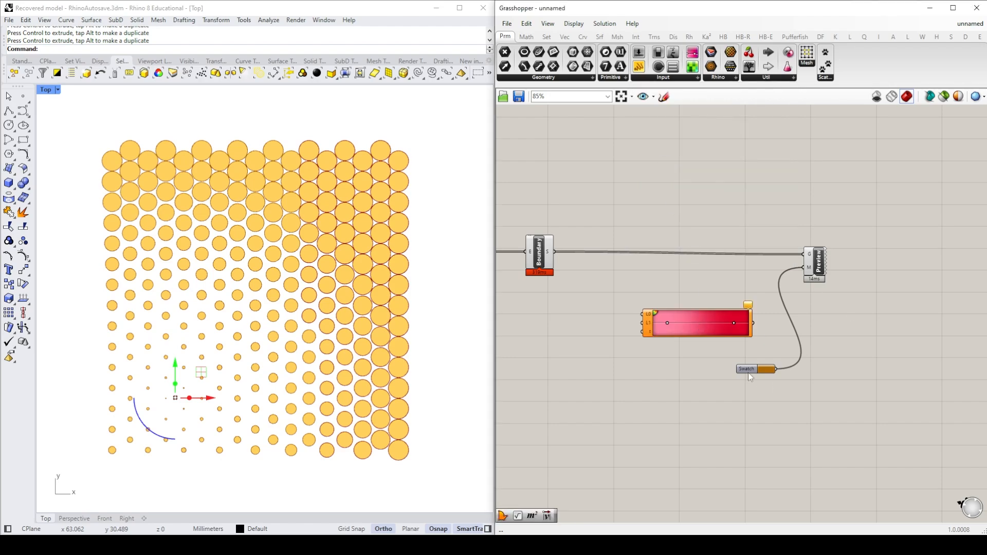
pyautogui.moveTo(817, 263); pyautogui.dragTo(884, 259)
pyautogui.moveTo(703, 322); pyautogui.dragTo(744, 320)
pyautogui.moveTo(749, 370); pyautogui.dragTo(770, 374)
pyautogui.click(846, 427)
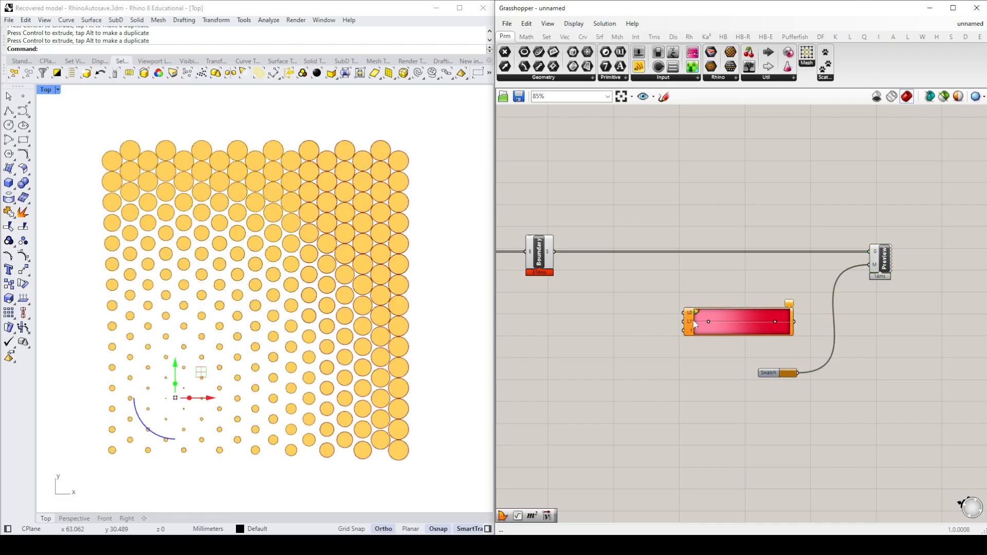
# Step: Change the swatch colour from orange to a bright red
pyautogui.click(788, 376)
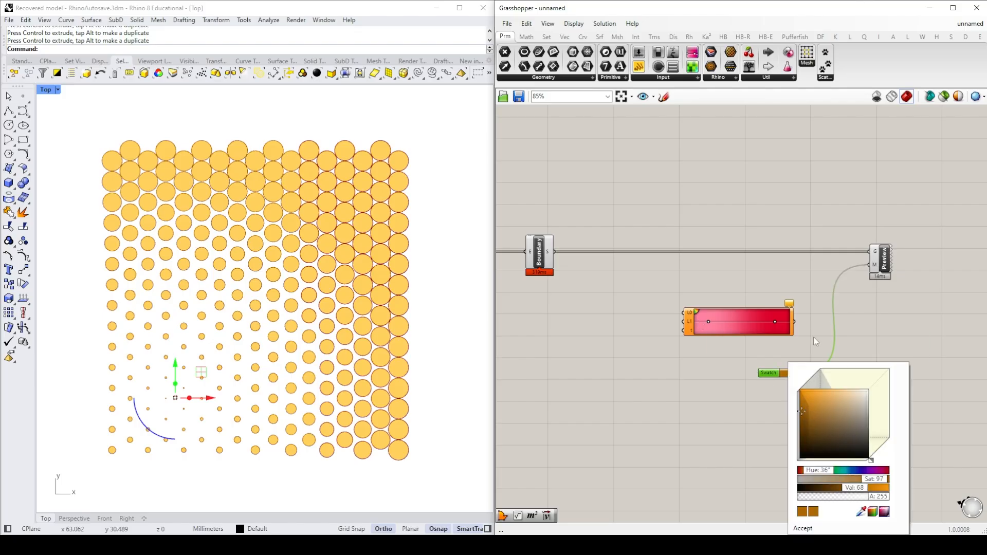
pyautogui.moveTo(810, 471); pyautogui.dragTo(800, 471)
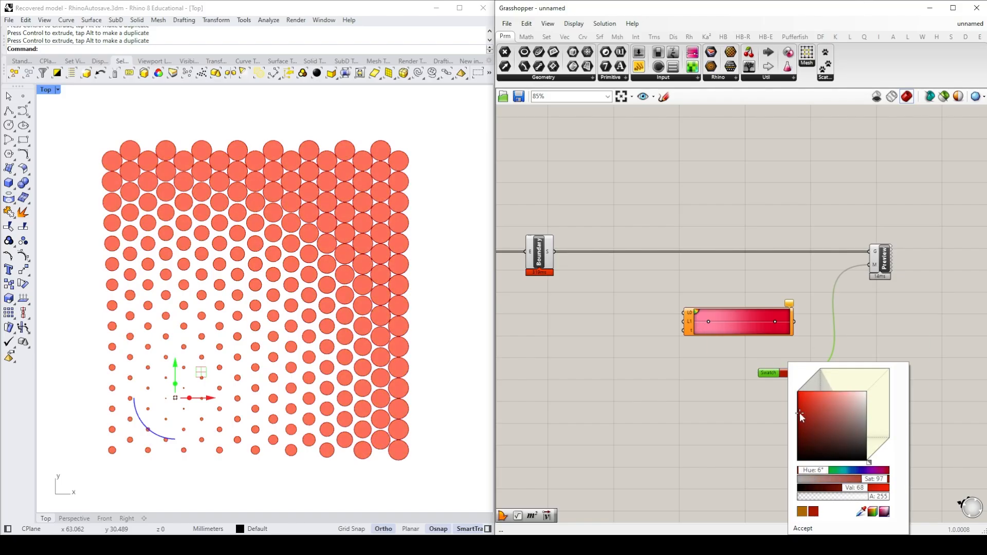
pyautogui.moveTo(800, 412); pyautogui.dragTo(807, 401)
pyautogui.click(926, 333)
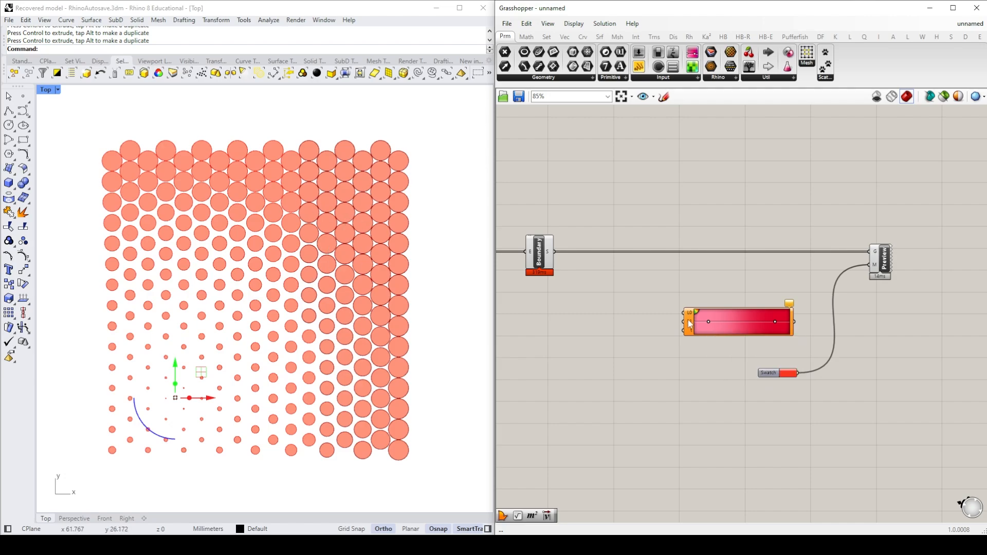
# Step: Connect the slider feeding Minimum's B input to the Gradient's upper limit (L1)
pyautogui.moveTo(579, 345); pyautogui.dragTo(711, 337, button='right')
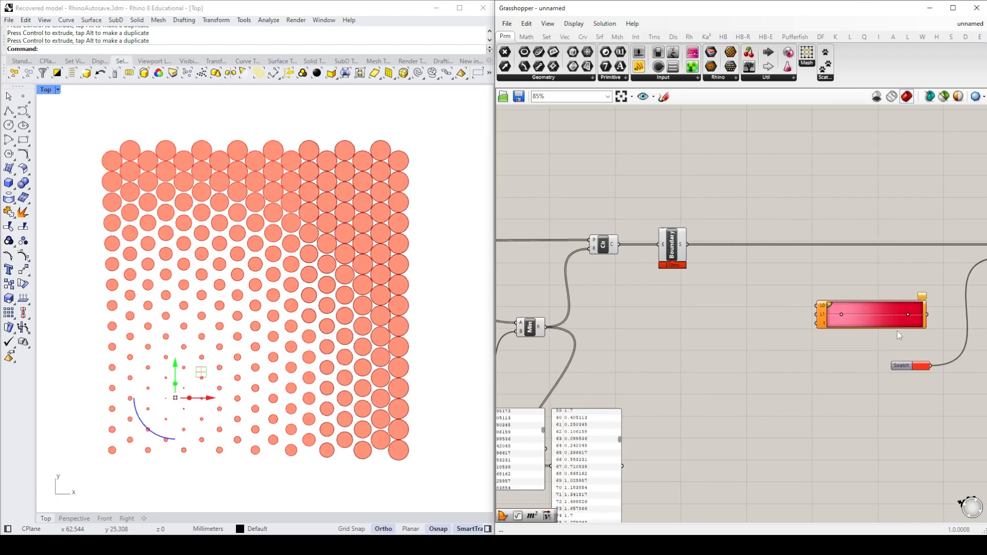
pyautogui.moveTo(652, 366); pyautogui.dragTo(760, 310, button='right')
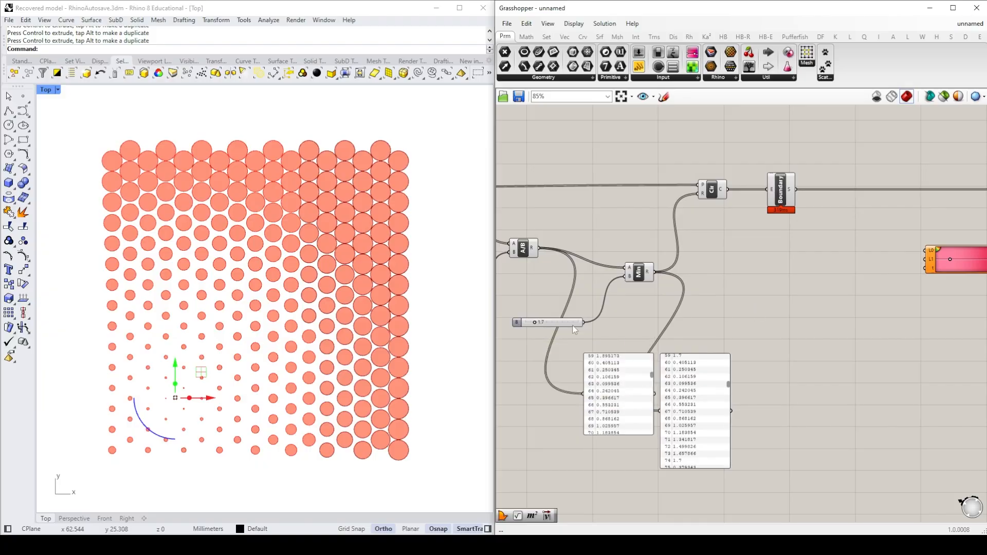
pyautogui.moveTo(585, 324); pyautogui.dragTo(929, 260)
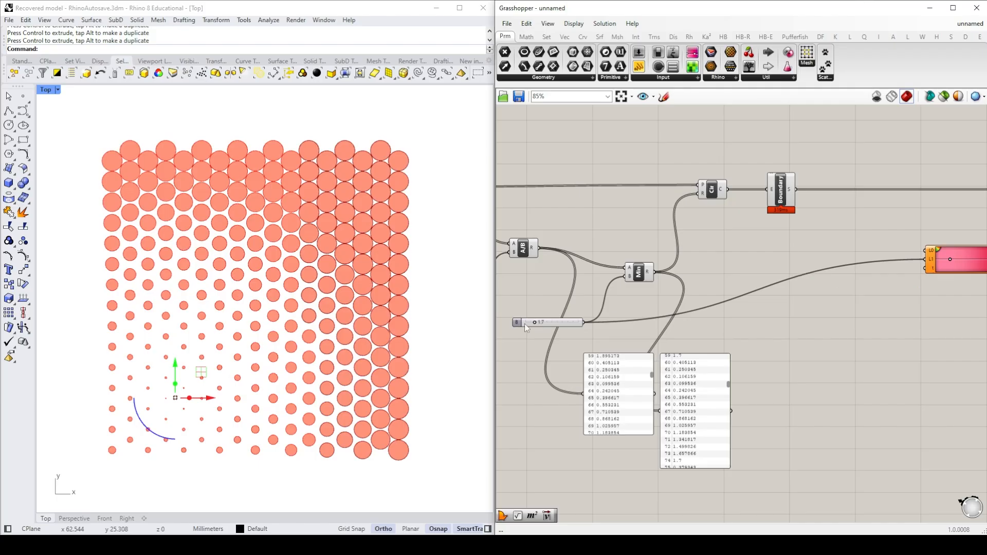
# Step: Add a Panel containing 0, shrink it, and connect it to the Gradient's lower limit (L0)
pyautogui.moveTo(819, 363); pyautogui.dragTo(612, 359, button='right')
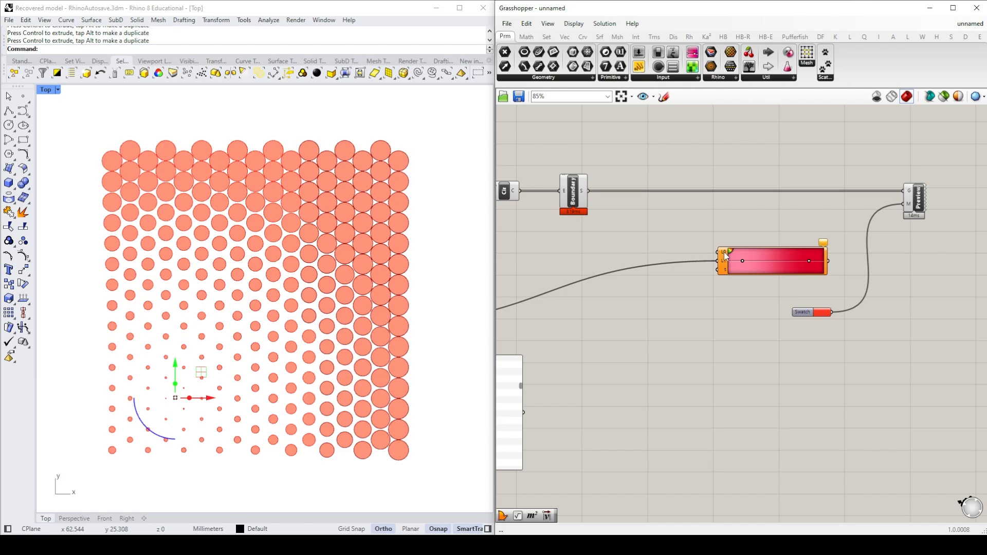
pyautogui.moveTo(724, 251)
pyautogui.moveTo(610, 255); pyautogui.dragTo(766, 244, button='right')
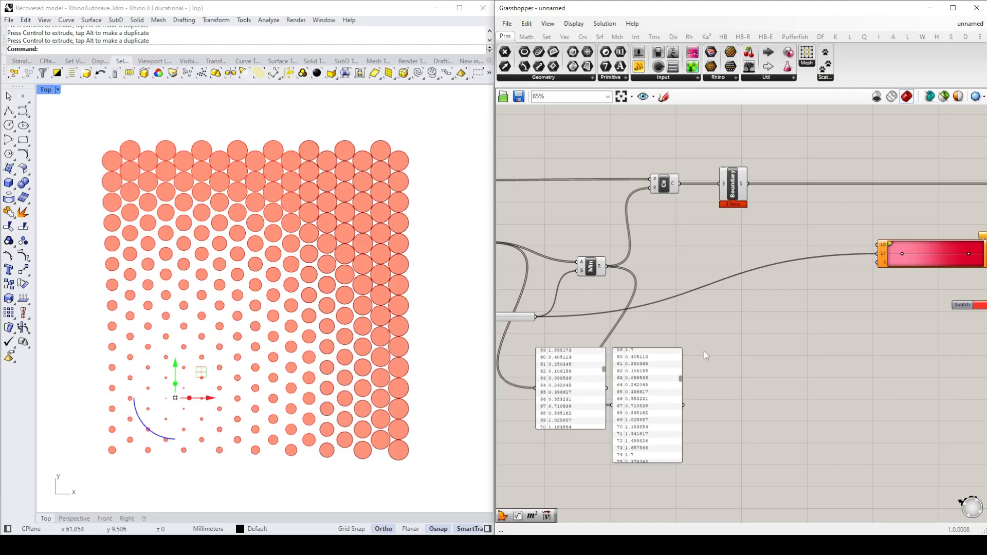
pyautogui.moveTo(853, 338); pyautogui.dragTo(712, 349, button='right')
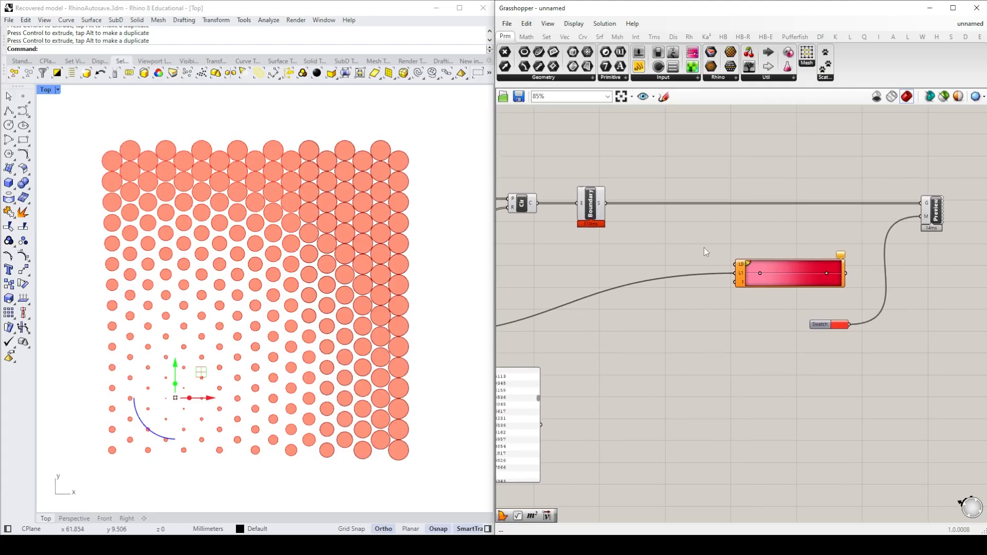
pyautogui.doubleClick(705, 249)
pyautogui.write('pane')
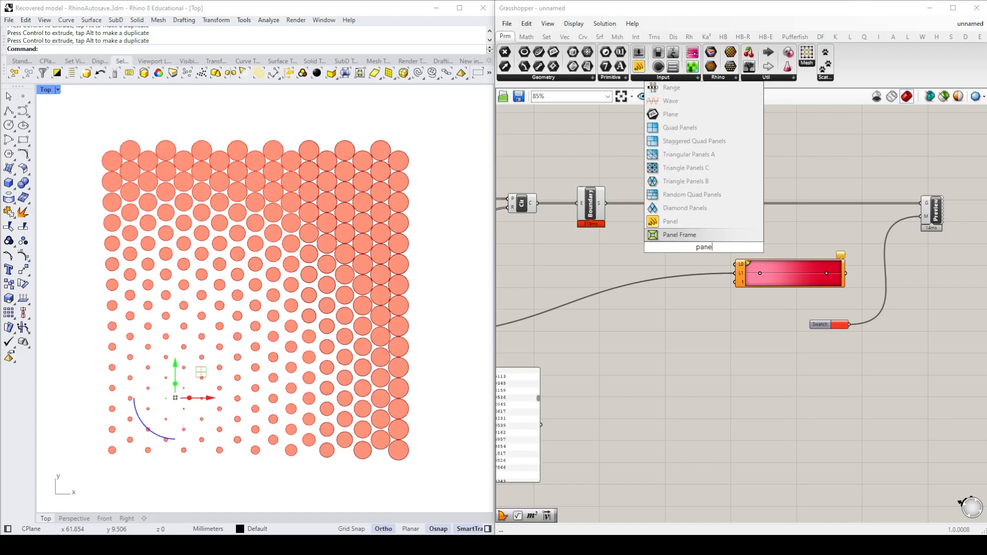
pyautogui.click(687, 222)
pyautogui.doubleClick(709, 245)
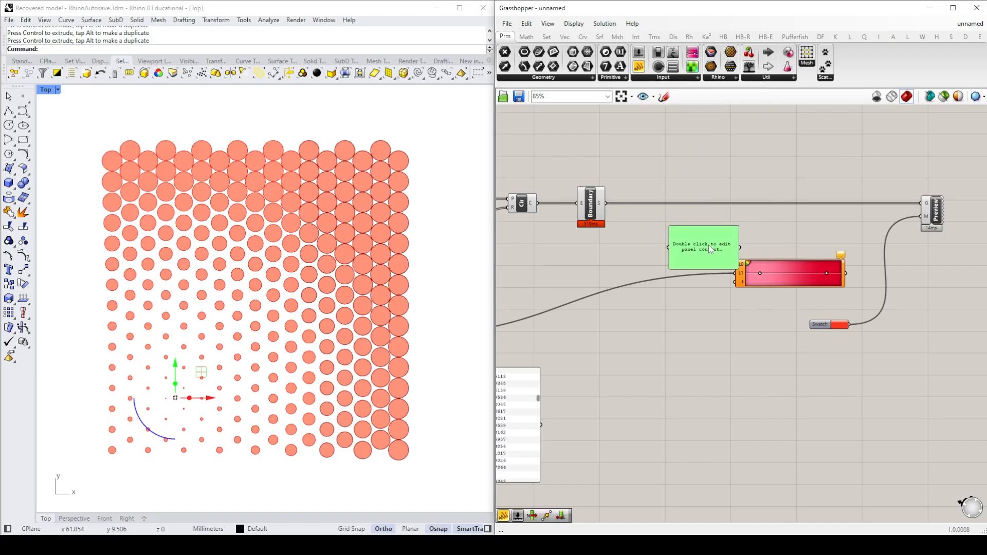
pyautogui.write('0')
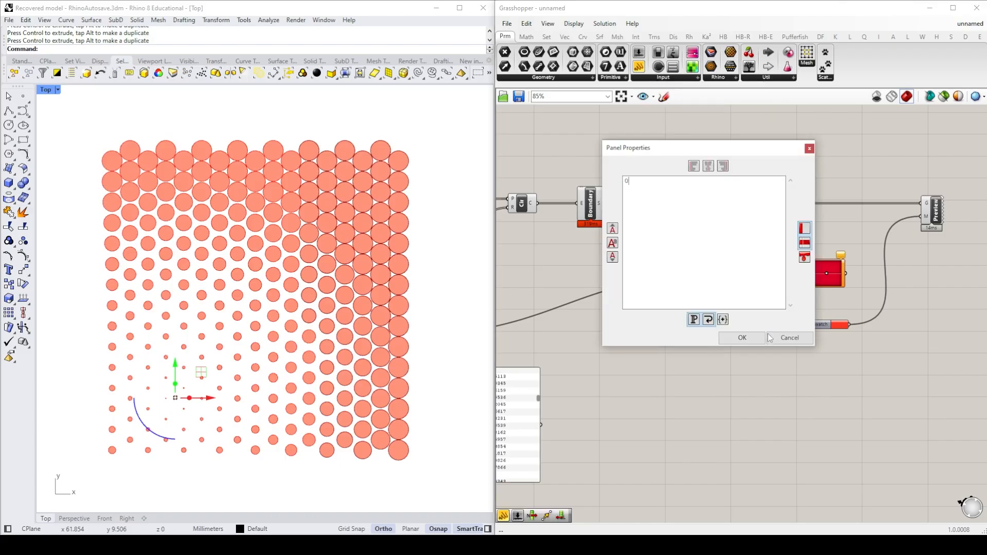
pyautogui.click(742, 338)
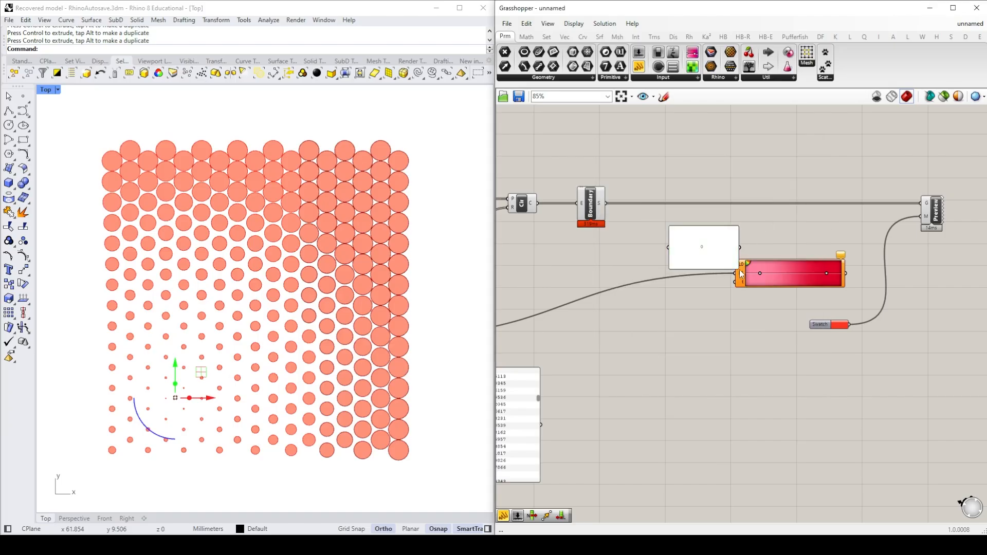
pyautogui.moveTo(739, 268)
pyautogui.mouseDown()
pyautogui.moveTo(689, 232)
pyautogui.moveTo(733, 267)
pyautogui.mouseUp()
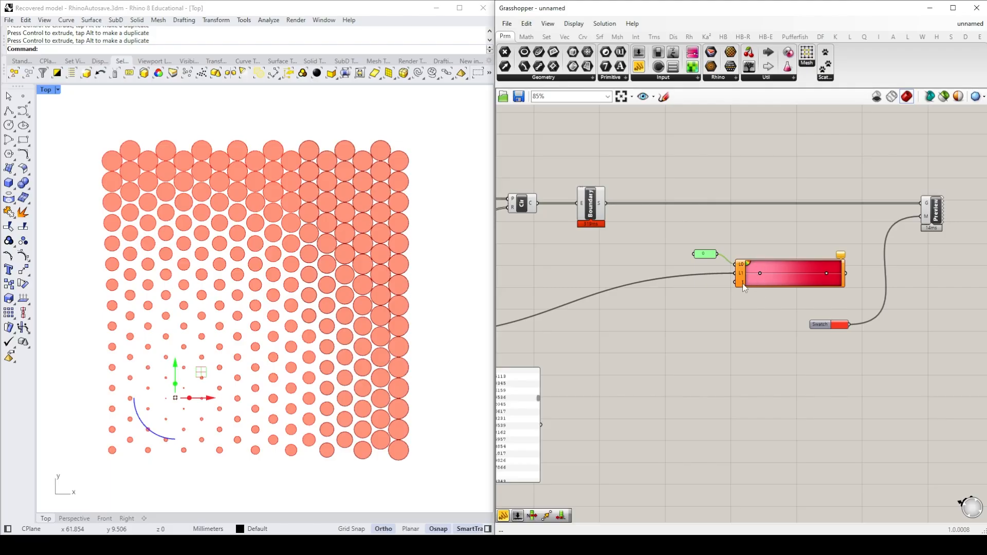
# Step: Connect the Minimum component's result to the Gradient's parameter input (t)
pyautogui.moveTo(631, 333); pyautogui.dragTo(801, 302, button='right')
pyautogui.moveTo(890, 331); pyautogui.dragTo(721, 352, button='right')
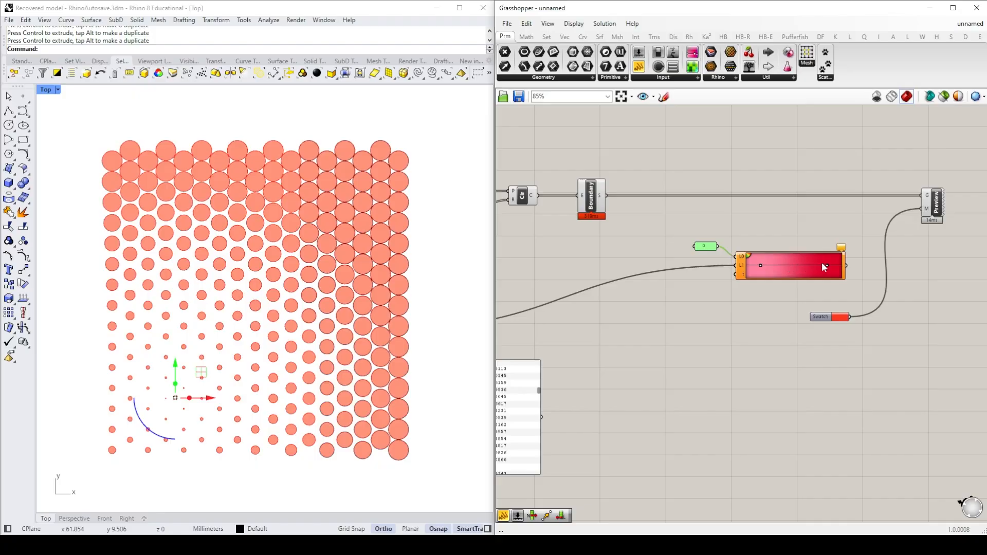
pyautogui.moveTo(674, 313); pyautogui.dragTo(749, 308, button='right')
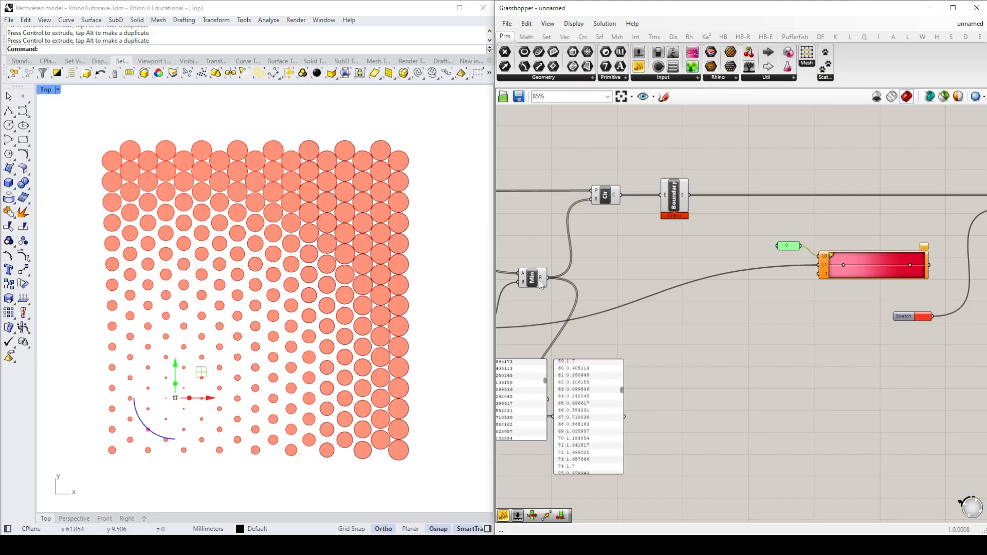
pyautogui.moveTo(543, 280)
pyautogui.moveTo(826, 277)
pyautogui.moveTo(552, 280); pyautogui.dragTo(823, 281)
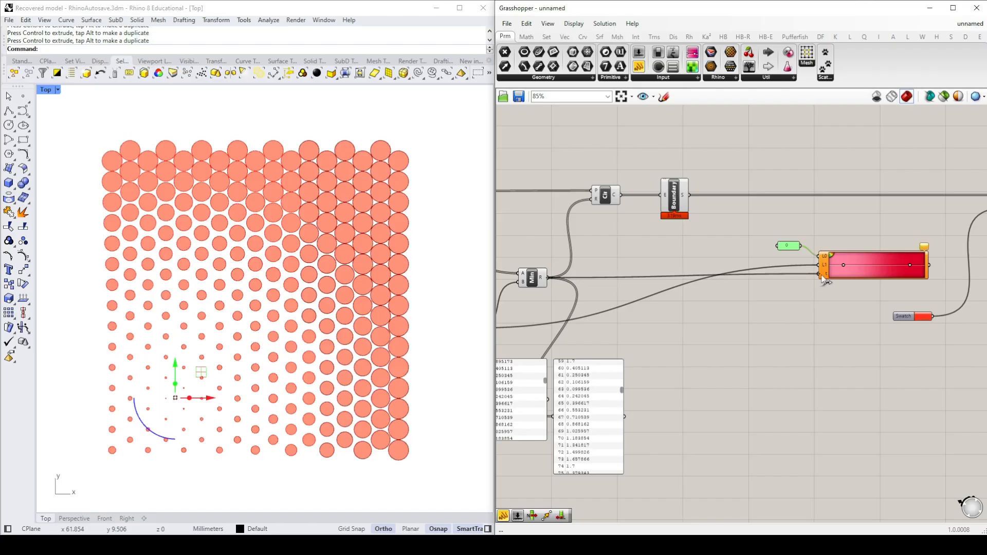
# Step: Connect the Gradient's output to the Custom Preview's material input in place of the colour swatch, and delete the swatch
pyautogui.moveTo(821, 275)
pyautogui.mouseDown()
pyautogui.moveTo(508, 262)
pyautogui.moveTo(774, 288)
pyautogui.moveTo(822, 277)
pyautogui.mouseUp()
pyautogui.moveTo(845, 356); pyautogui.dragTo(609, 366, button='right')
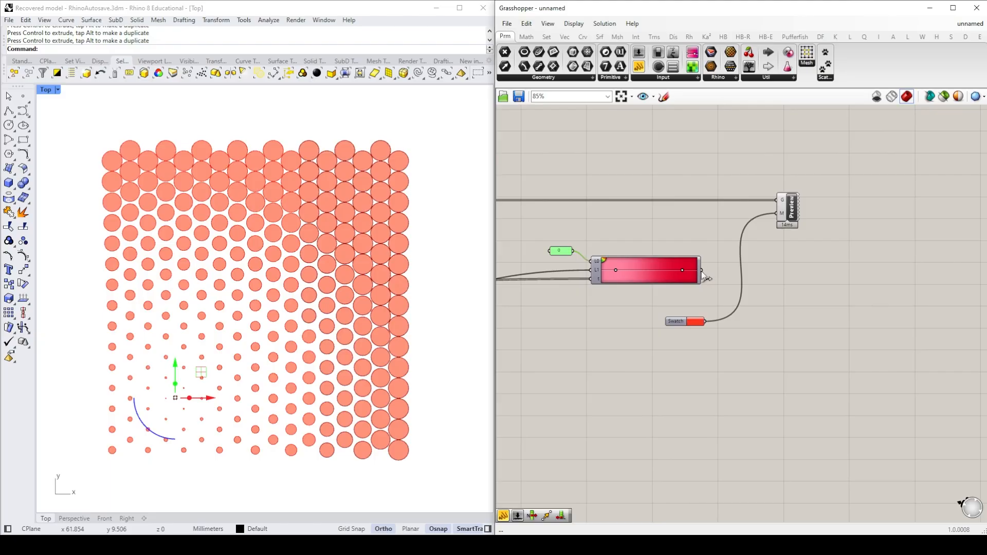
pyautogui.moveTo(702, 270); pyautogui.dragTo(779, 215)
pyautogui.click(718, 332)
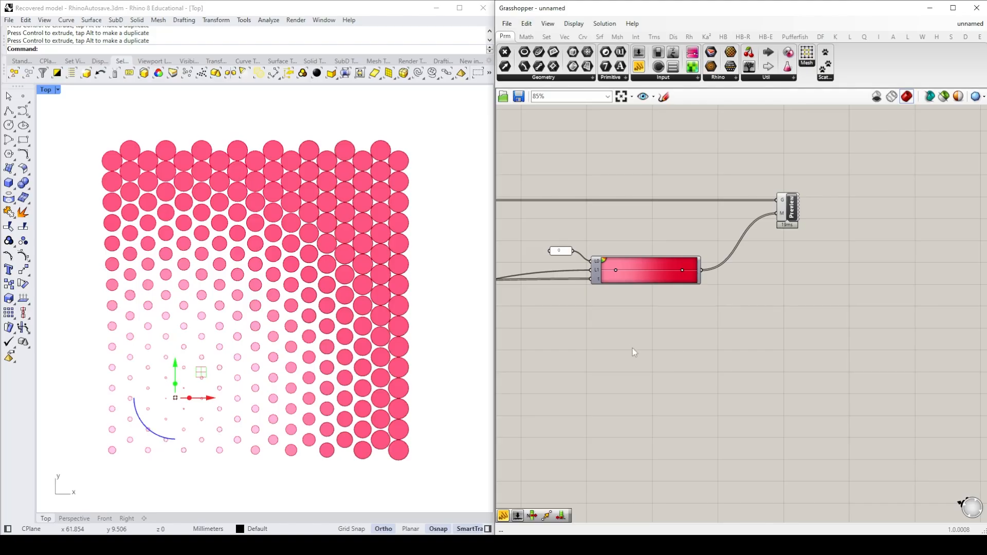
pyautogui.moveTo(633, 347); pyautogui.dragTo(689, 350, button='right')
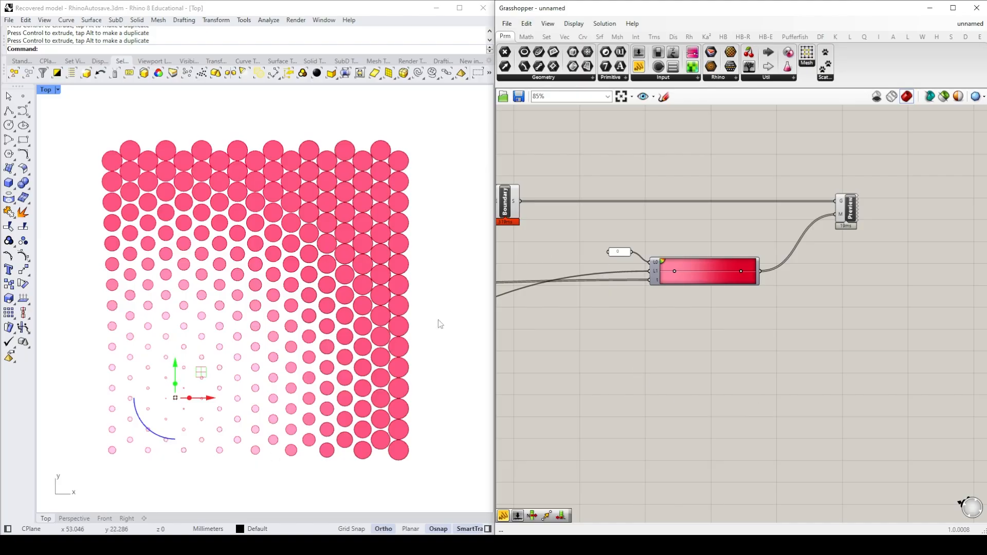
# Step: Apply the dark-green-to-lime preset to the Gradient and deselect the attractor point in the Rhino viewport
pyautogui.scroll(4, 692, 263)
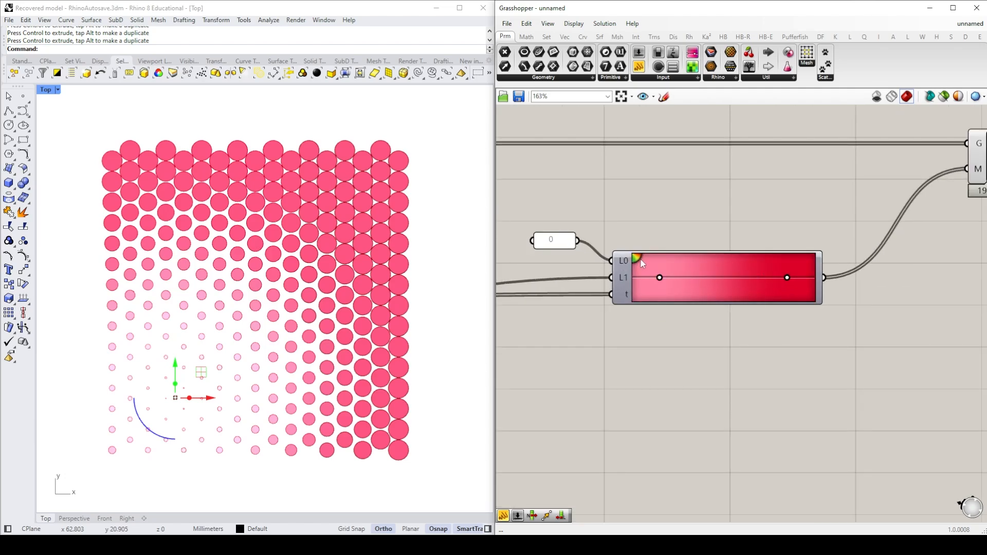
pyautogui.rightClick(639, 261)
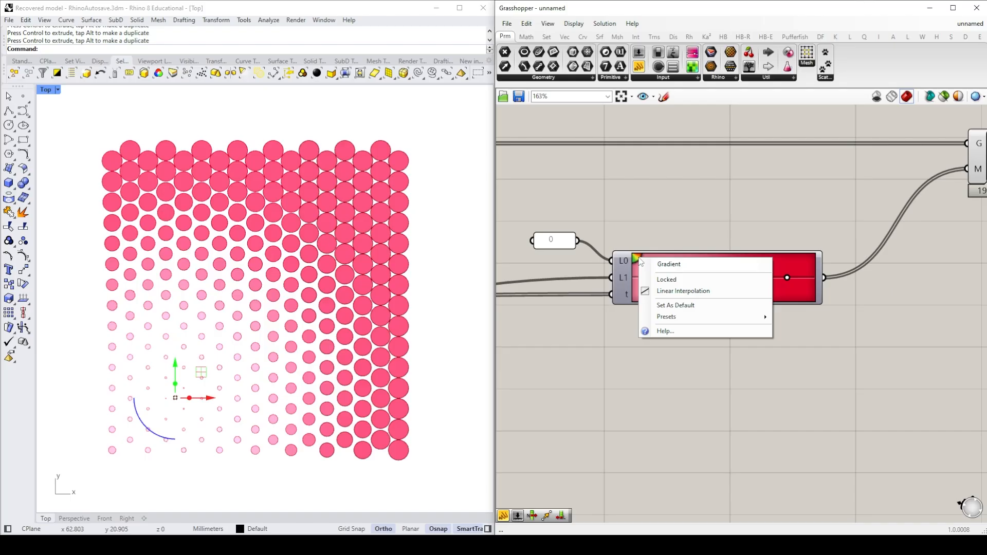
pyautogui.moveTo(673, 318)
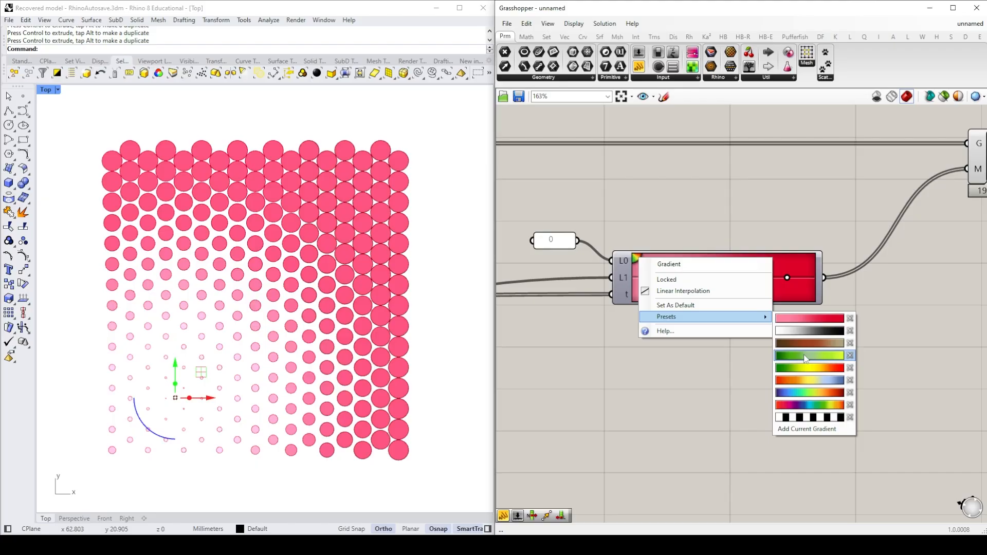
pyautogui.click(806, 358)
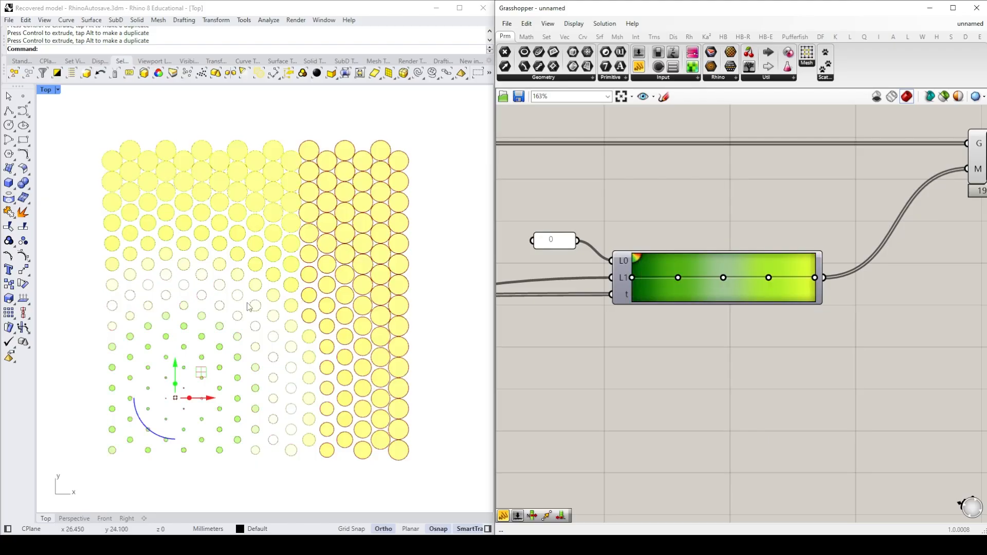
pyautogui.click(435, 332)
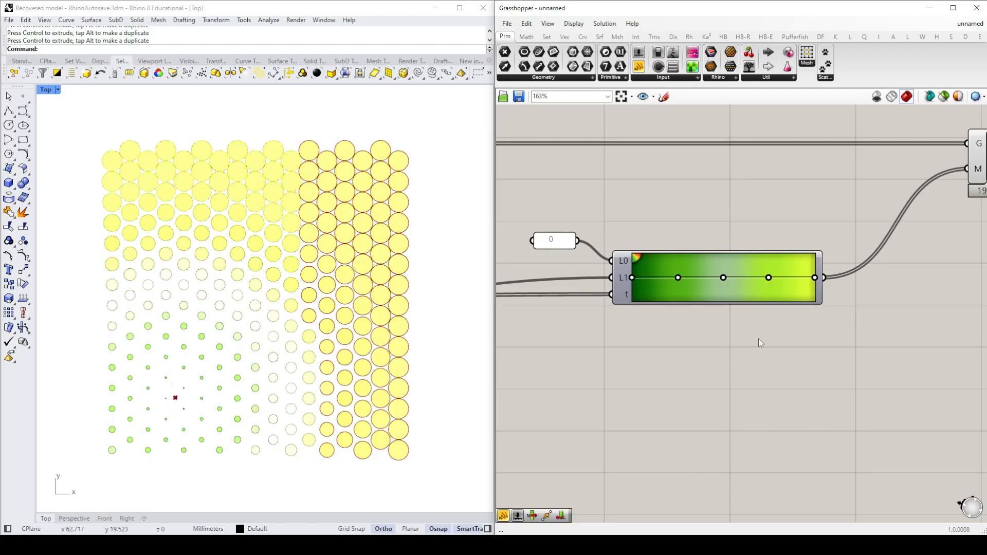
# Step: Try the blue-to-dark-red rainbow preset on the Gradient, and return to the pink-to-red preset
pyautogui.rightClick(636, 261)
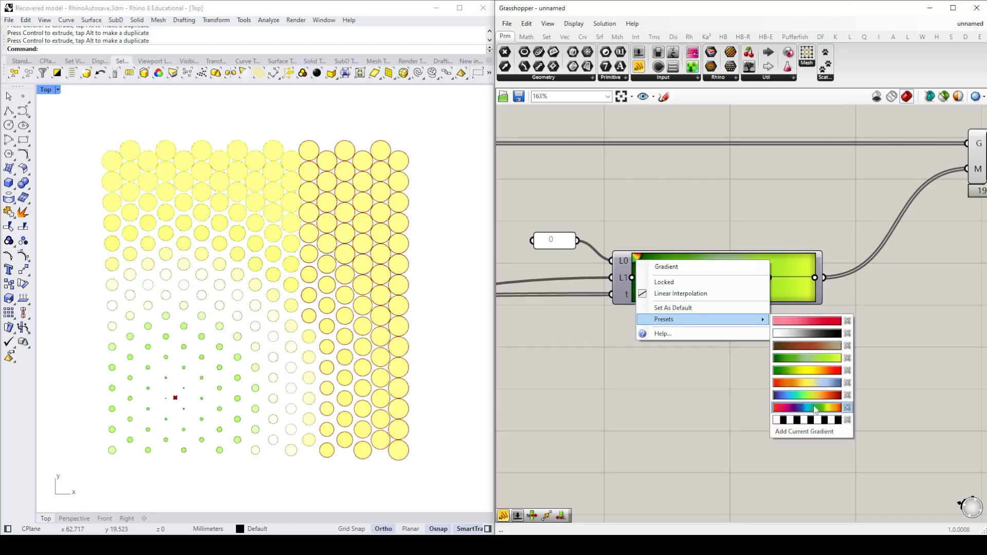
pyautogui.click(816, 395)
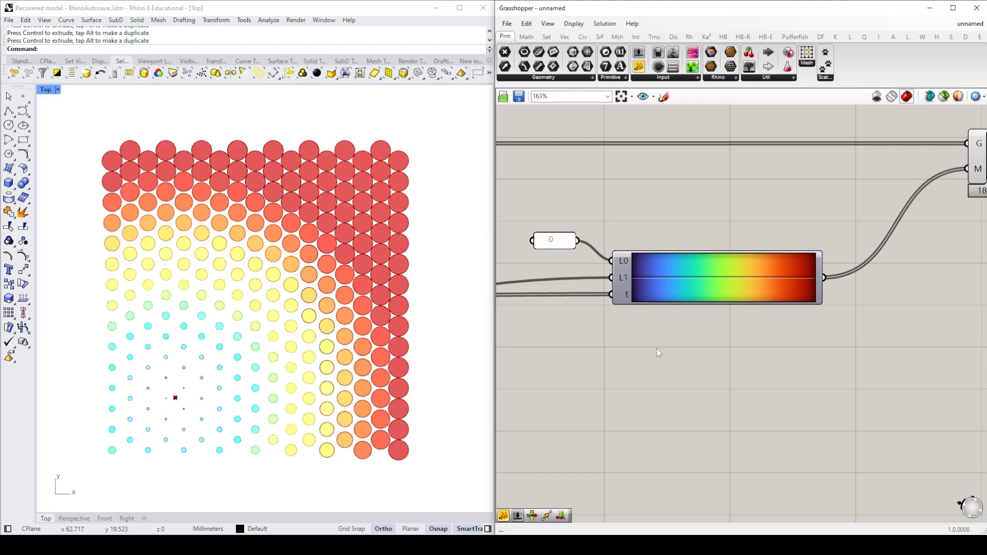
pyautogui.rightClick(641, 267)
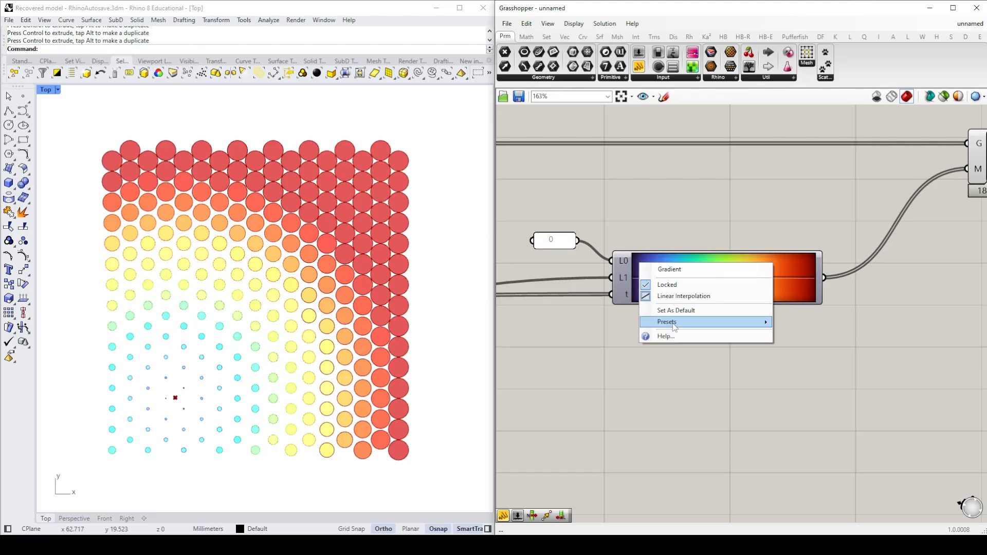
pyautogui.moveTo(669, 322)
pyautogui.click(809, 324)
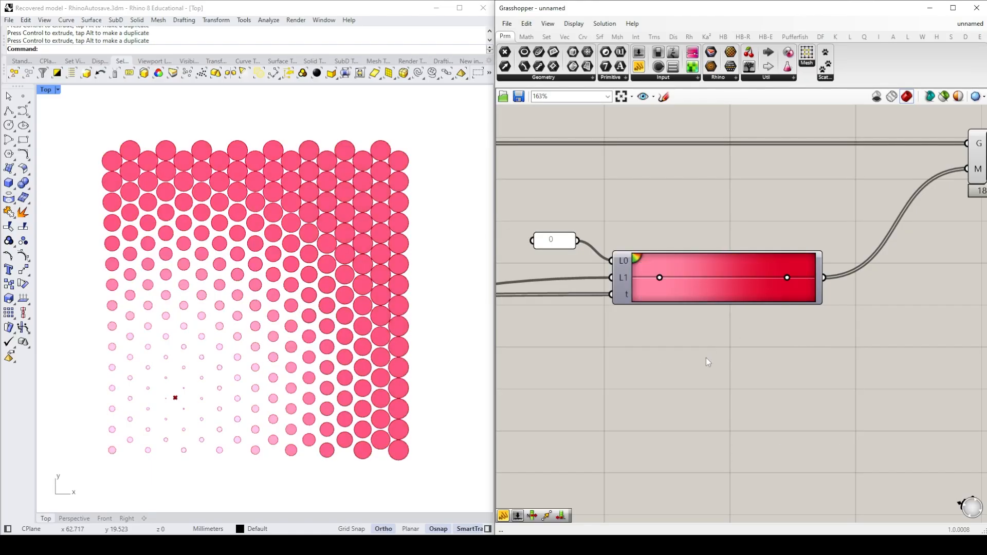
# Step: Recolour the Gradient's lower grip to yellow-green with hue 73°, saturation 81 and value 100
pyautogui.rightClick(660, 279)
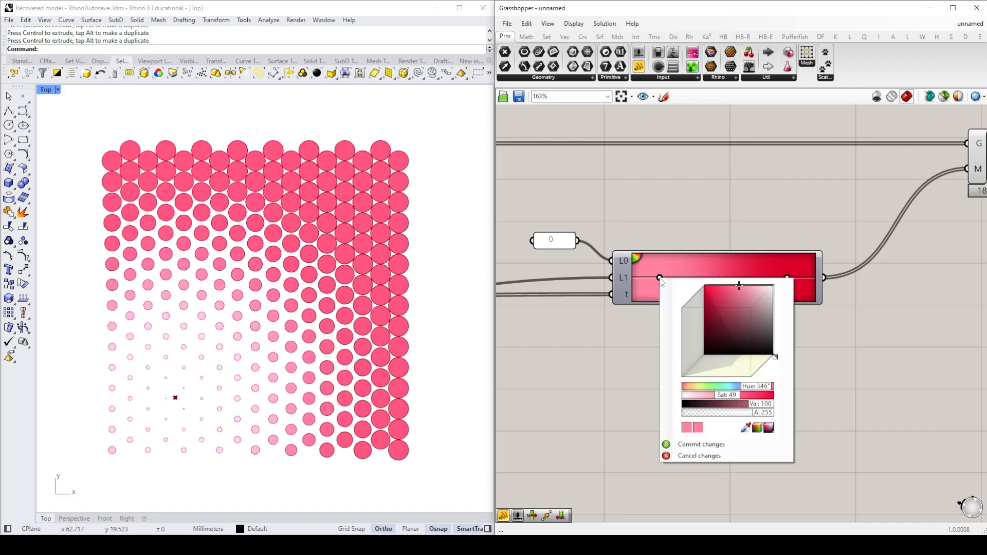
pyautogui.moveTo(754, 391); pyautogui.dragTo(704, 386)
pyautogui.moveTo(721, 304); pyautogui.dragTo(701, 303)
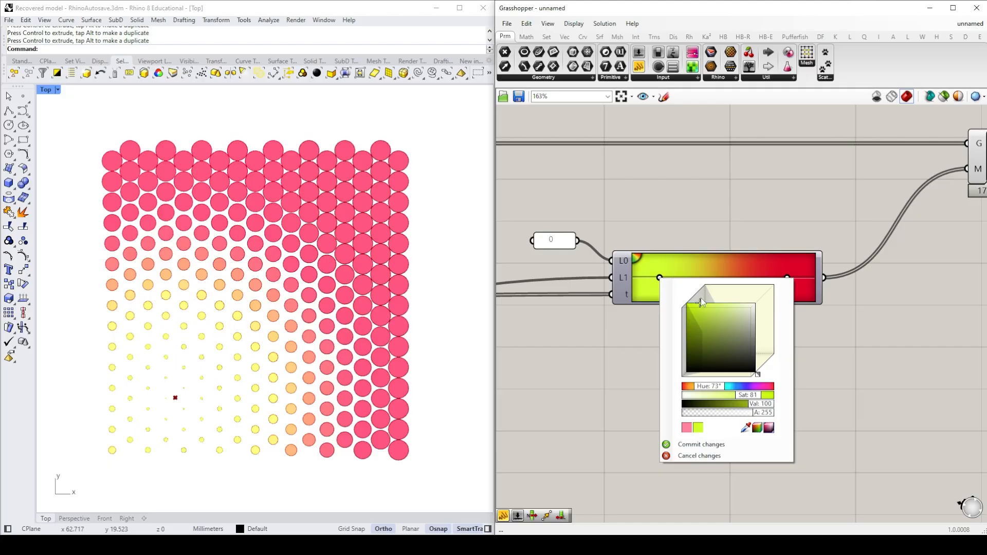
pyautogui.click(602, 405)
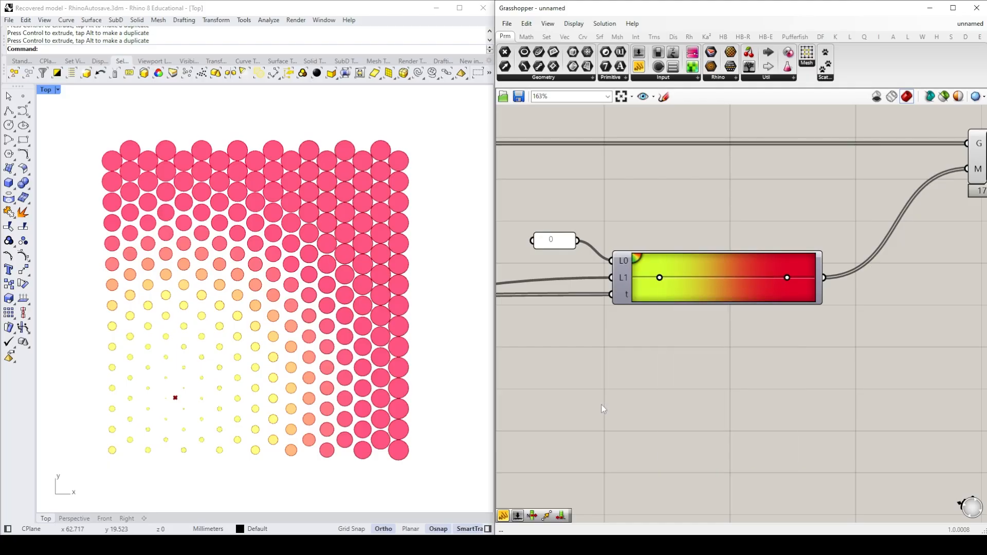
# Step: Recolour the Gradient's upper grip to dark green with hue 103°, saturation 100 and value 31
pyautogui.click(787, 279)
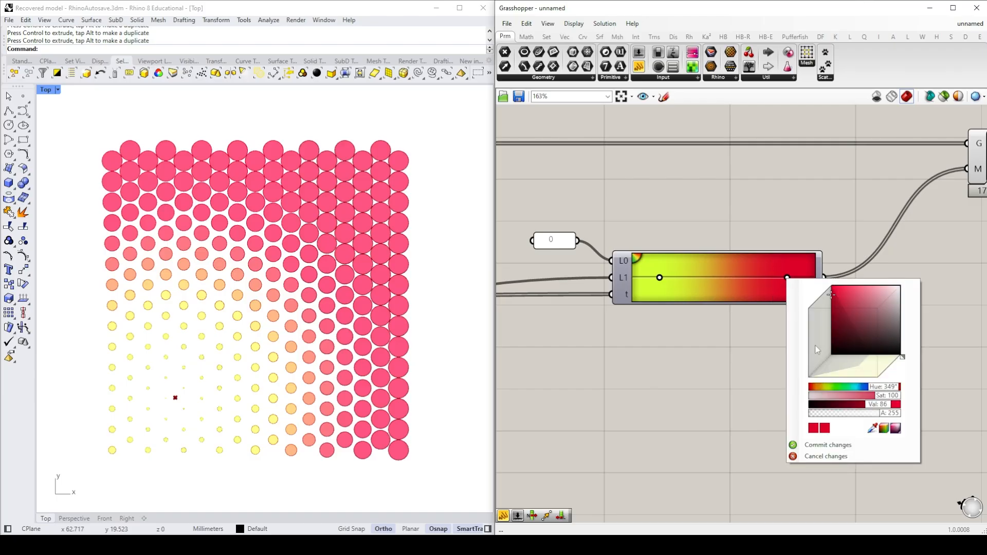
pyautogui.moveTo(877, 392); pyautogui.dragTo(835, 410)
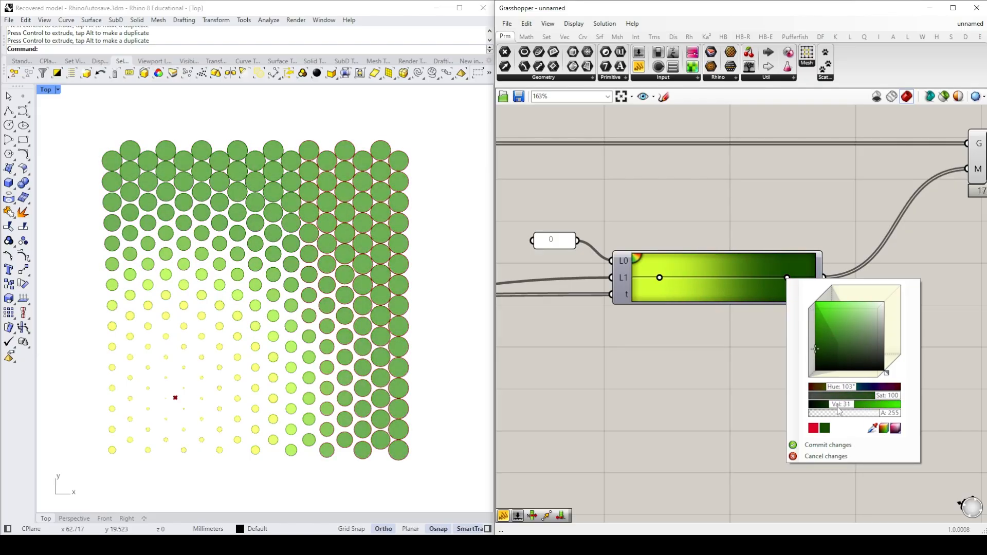
pyautogui.click(743, 396)
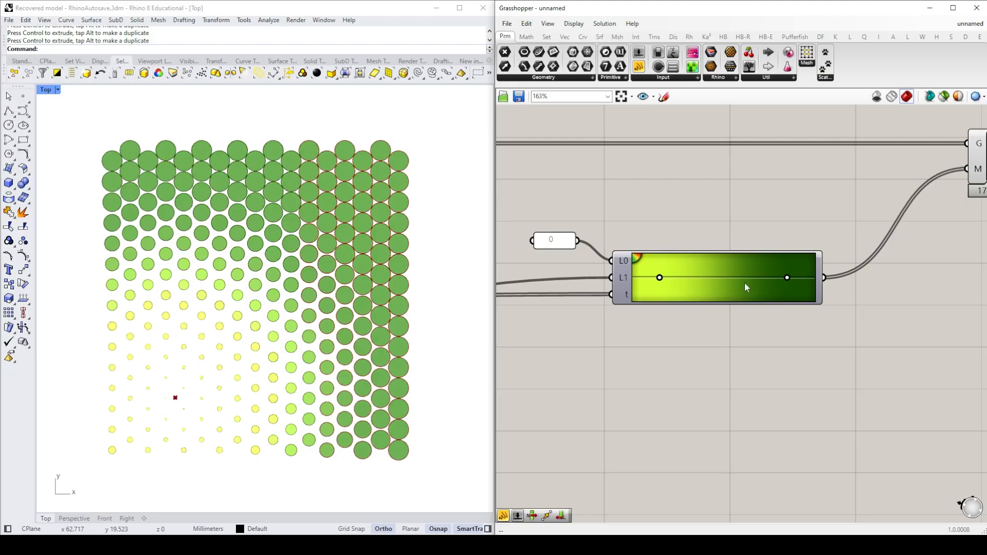
# Step: Open the Gradient Editor to inspect the gradient and its grips, and close it
pyautogui.click(727, 277)
pyautogui.doubleClick(728, 277)
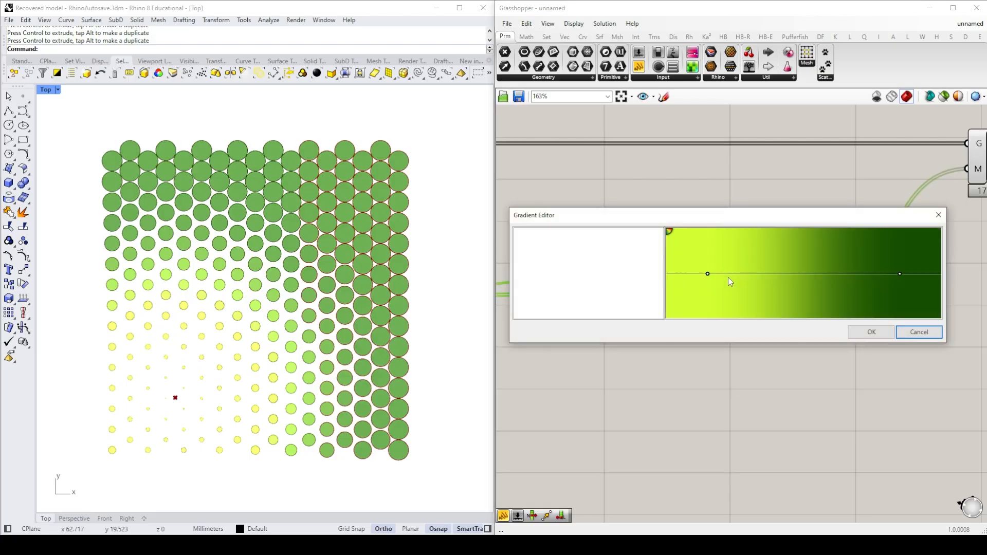
pyautogui.click(874, 332)
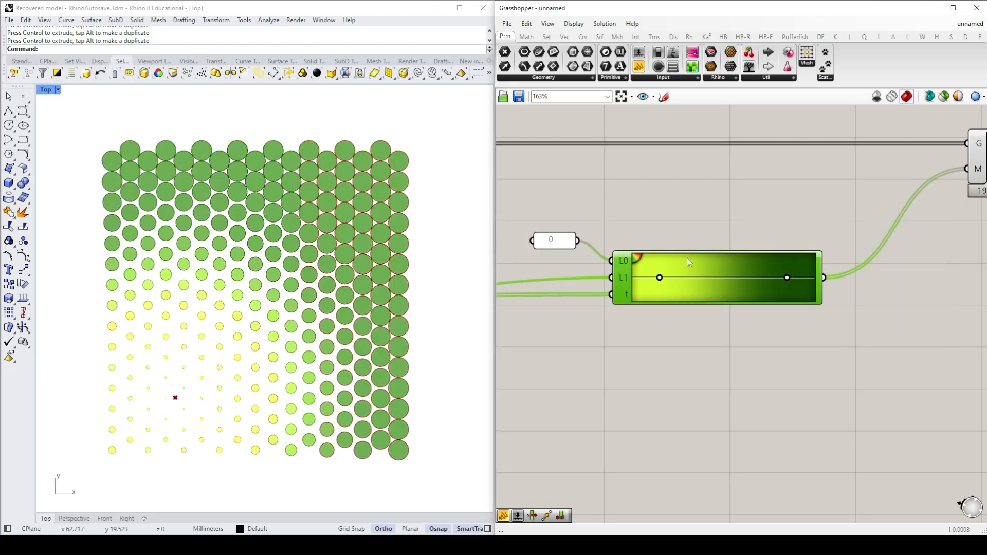
# Step: Try the green-yellow-red preset and the red-yellow-blue preset on the Gradient
pyautogui.click(637, 258)
pyautogui.rightClick(636, 259)
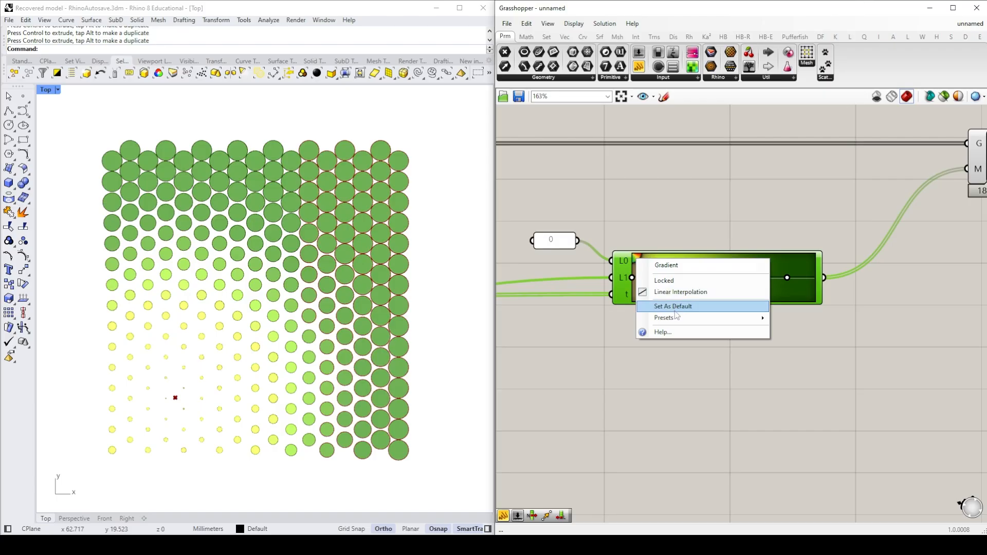
pyautogui.moveTo(695, 318)
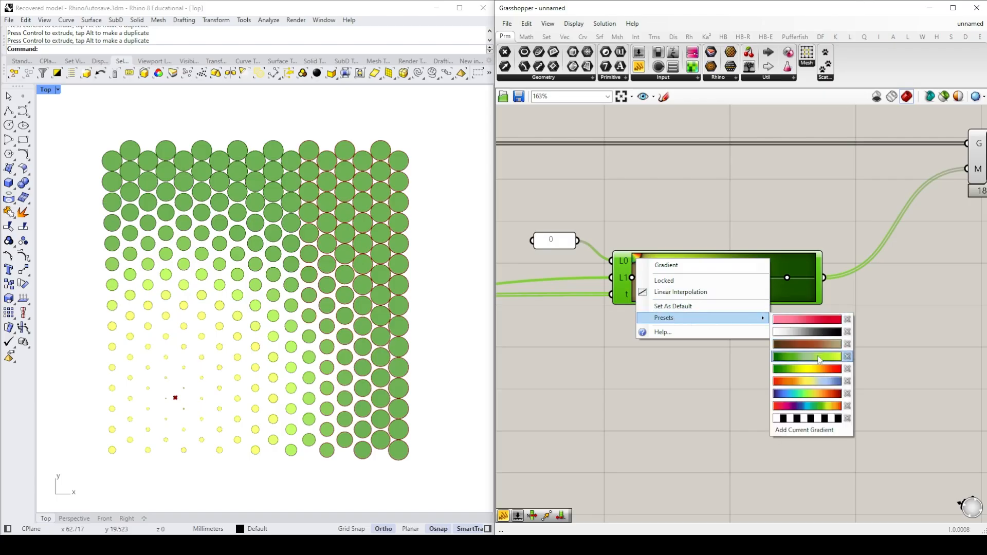
pyautogui.click(822, 370)
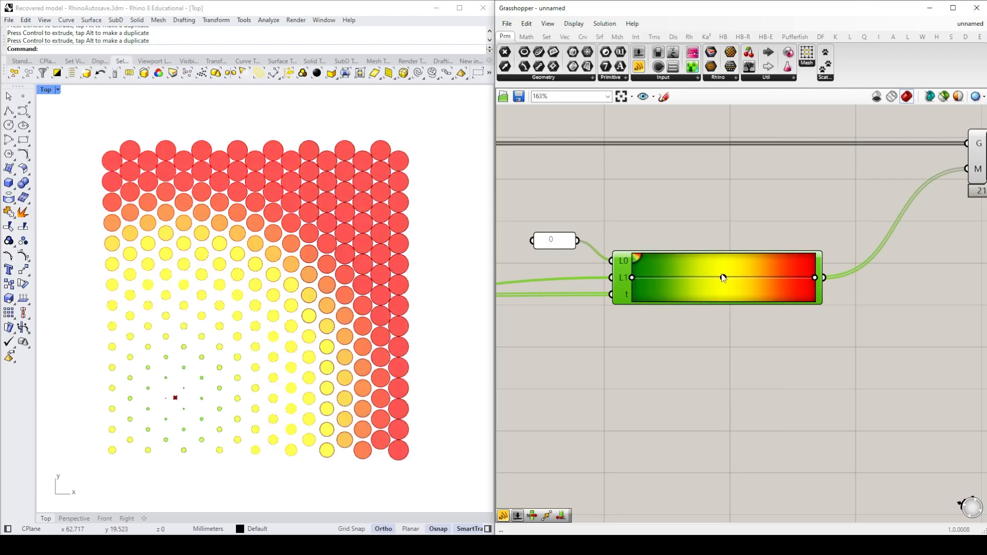
pyautogui.rightClick(636, 260)
pyautogui.moveTo(663, 320)
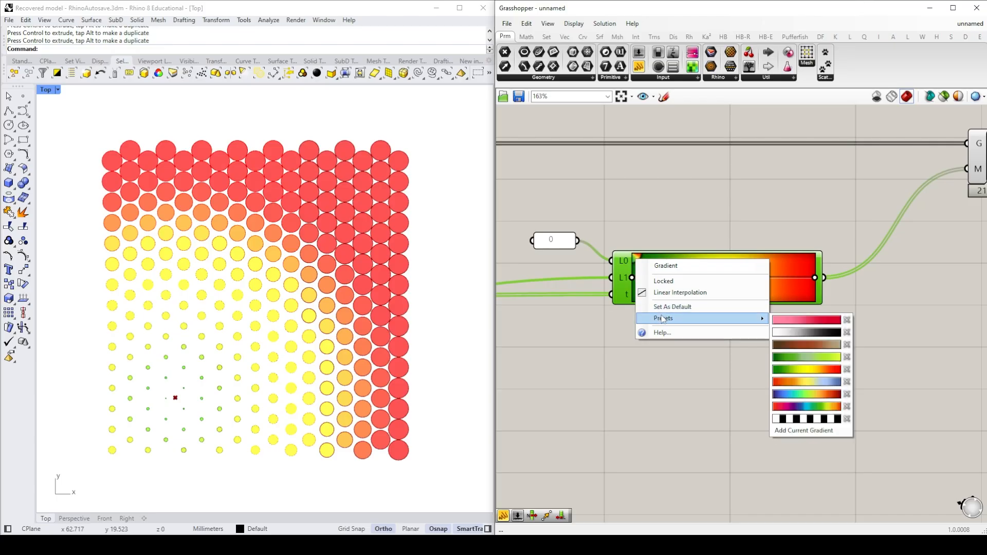
pyautogui.click(804, 382)
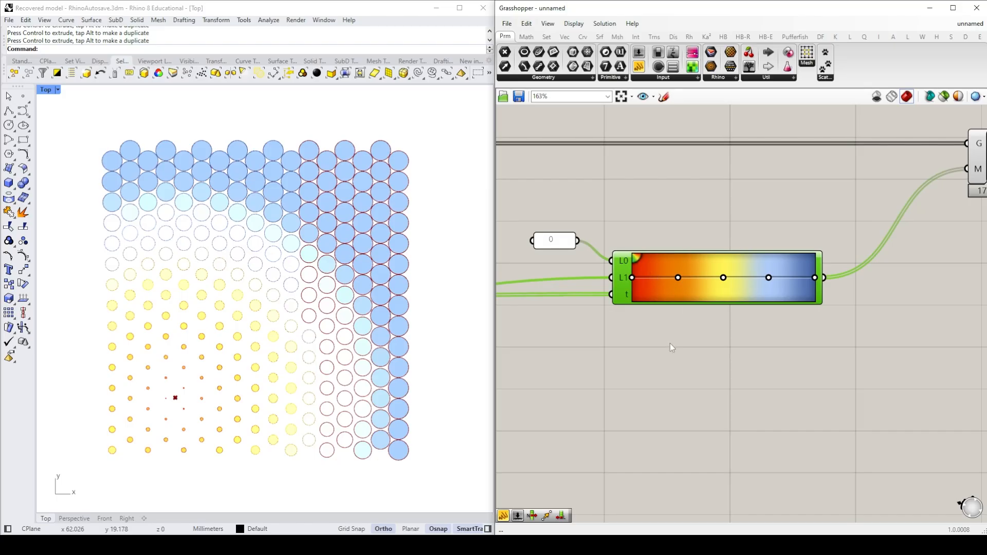
# Step: Restore the Gradient's pink-to-red preset and recolour its lower grip to lime green with hue 82°, saturation 72 and value 96
pyautogui.rightClick(635, 262)
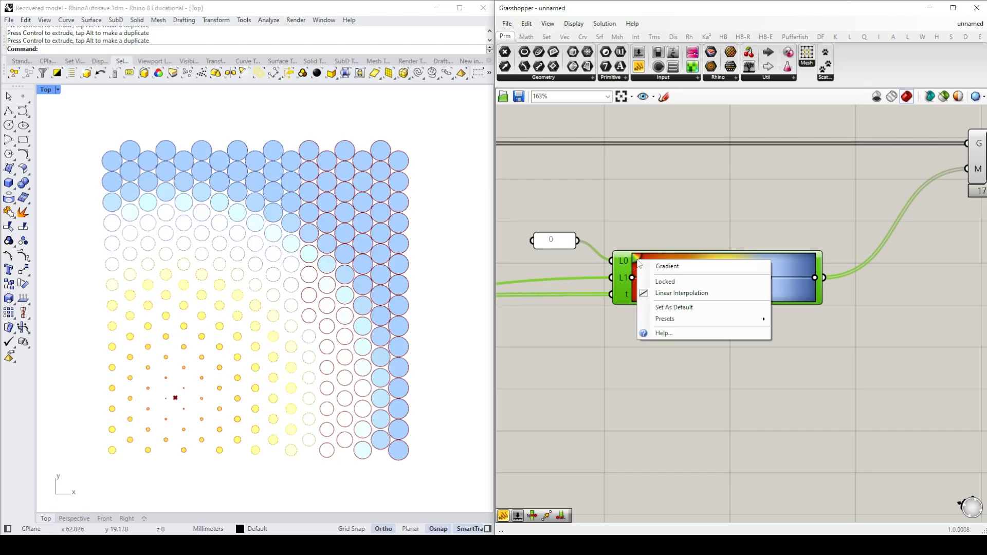
pyautogui.moveTo(734, 323)
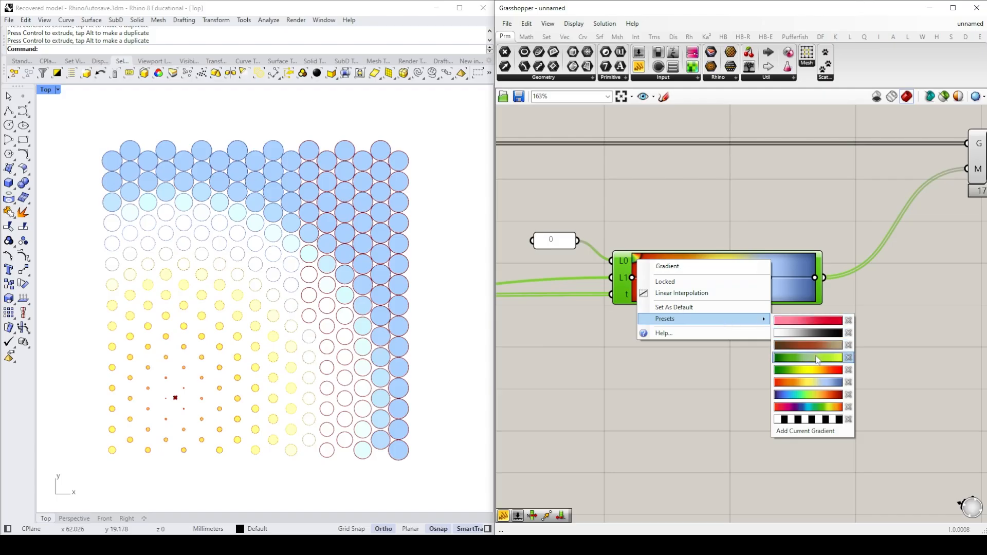
pyautogui.click(812, 326)
pyautogui.click(661, 278)
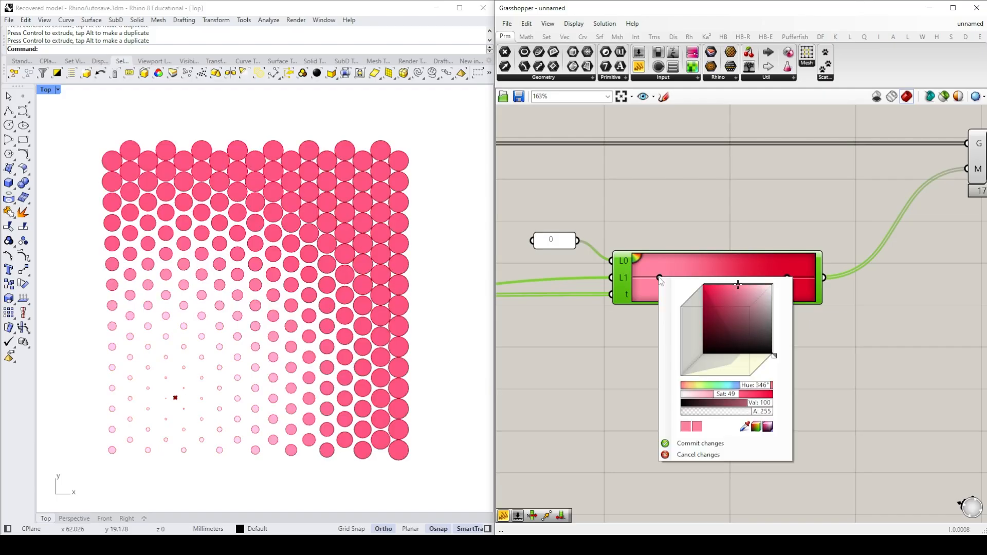
pyautogui.moveTo(734, 389); pyautogui.dragTo(703, 390)
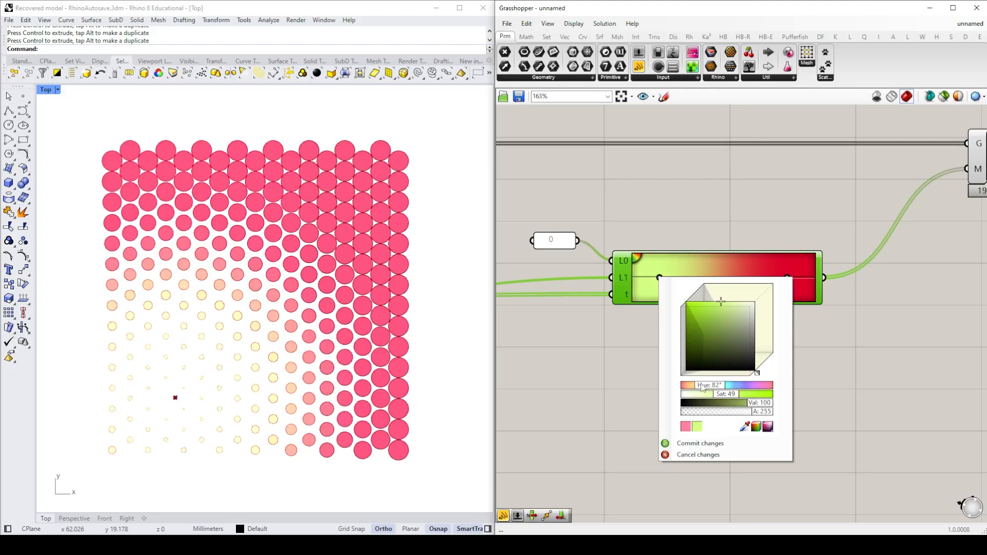
pyautogui.moveTo(721, 304); pyautogui.dragTo(703, 306)
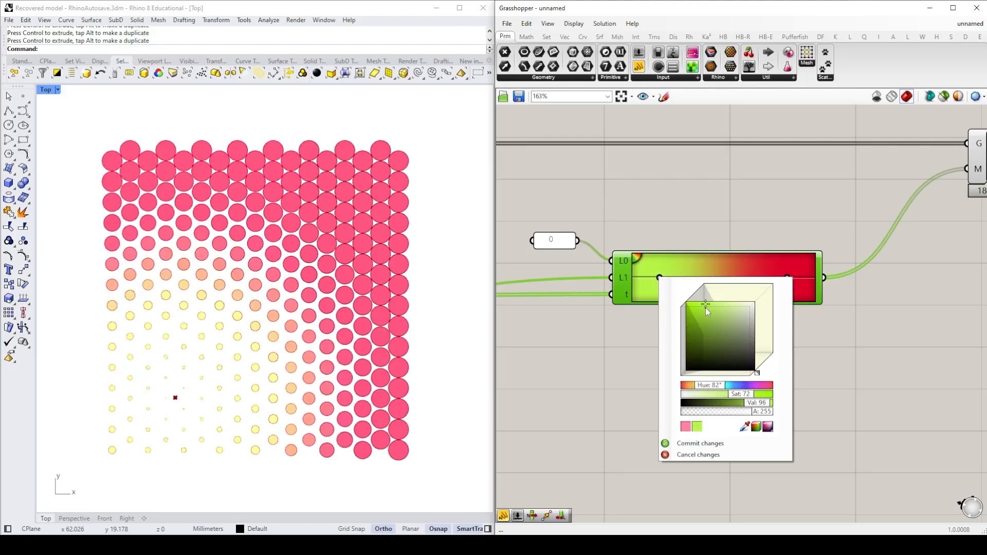
# Step: Recolour the Gradient's upper grip to dark green with hue 103°, saturation 77 and value 36
pyautogui.click(787, 278)
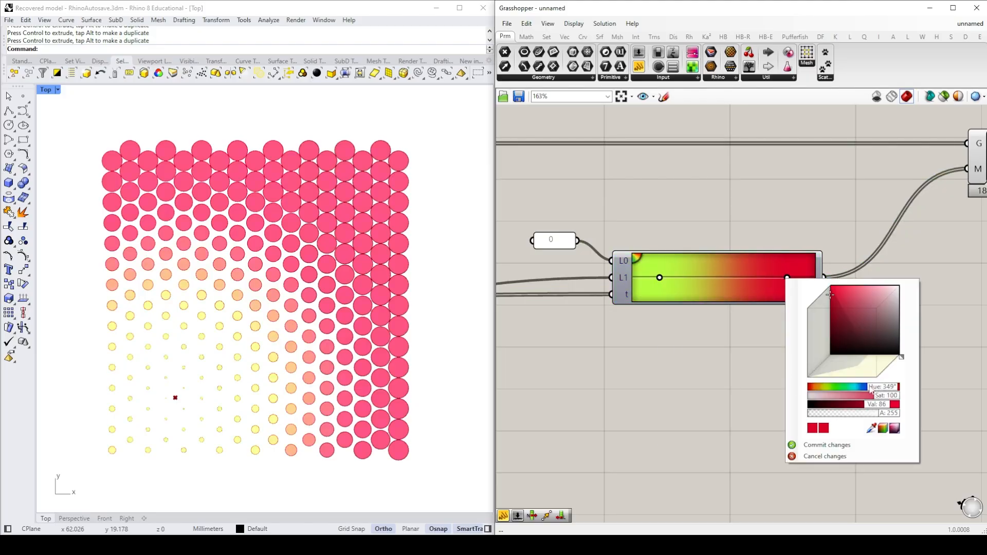
pyautogui.moveTo(882, 390); pyautogui.dragTo(846, 389)
pyautogui.moveTo(823, 313); pyautogui.dragTo(848, 338)
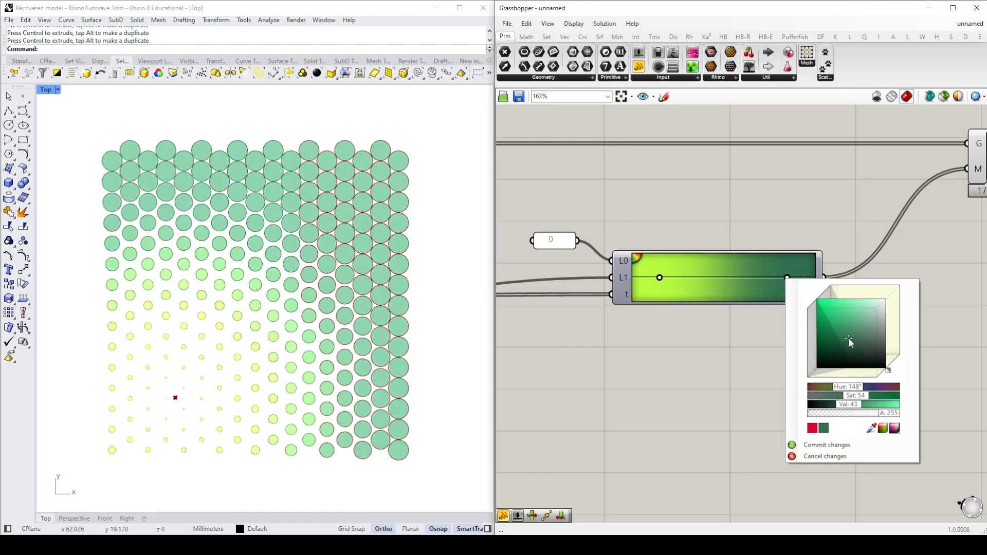
pyautogui.moveTo(846, 389); pyautogui.dragTo(834, 390)
pyautogui.click(840, 343)
pyautogui.moveTo(841, 342); pyautogui.dragTo(830, 344)
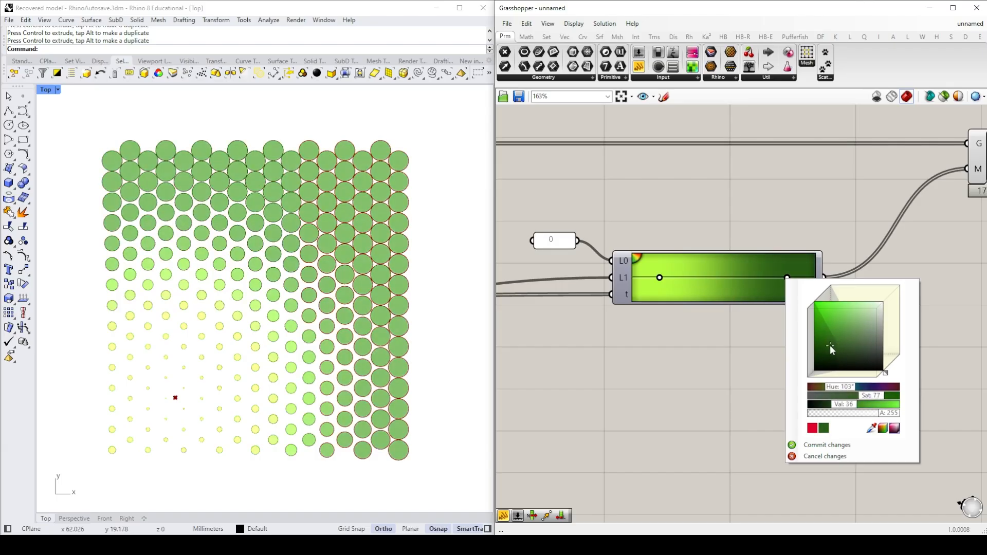
pyautogui.click(961, 375)
# Step: Turn off the preview of the Boundary Surfaces and Circle components so only the Custom Preview colours the circles
pyautogui.moveTo(657, 372); pyautogui.dragTo(889, 376, button='right')
pyautogui.scroll(-2, 745, 372)
pyautogui.click(619, 220)
pyautogui.rightClick(617, 217)
pyautogui.click(635, 237)
pyautogui.click(520, 211)
pyautogui.rightClick(519, 211)
pyautogui.click(537, 231)
pyautogui.click(555, 238)
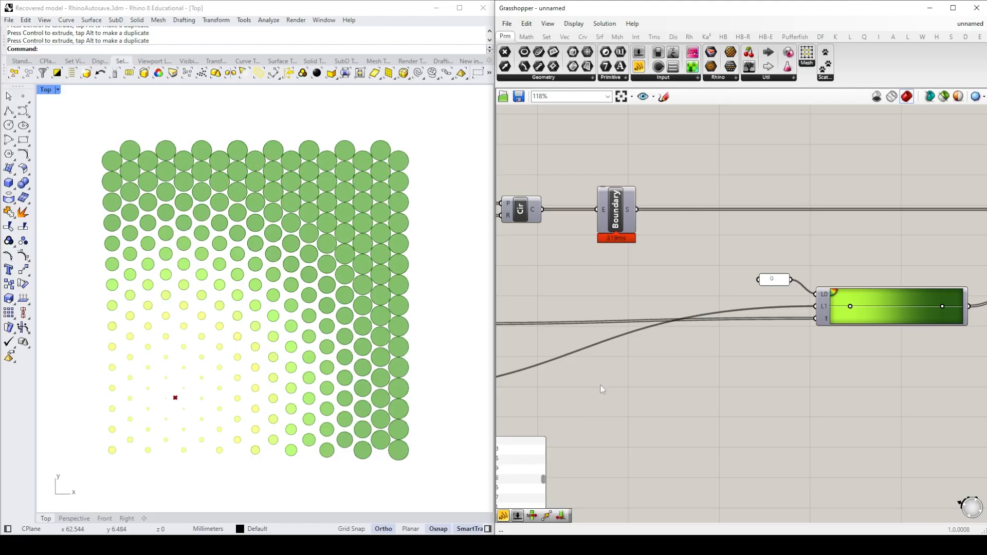
pyautogui.moveTo(795, 396); pyautogui.dragTo(717, 385, button='right')
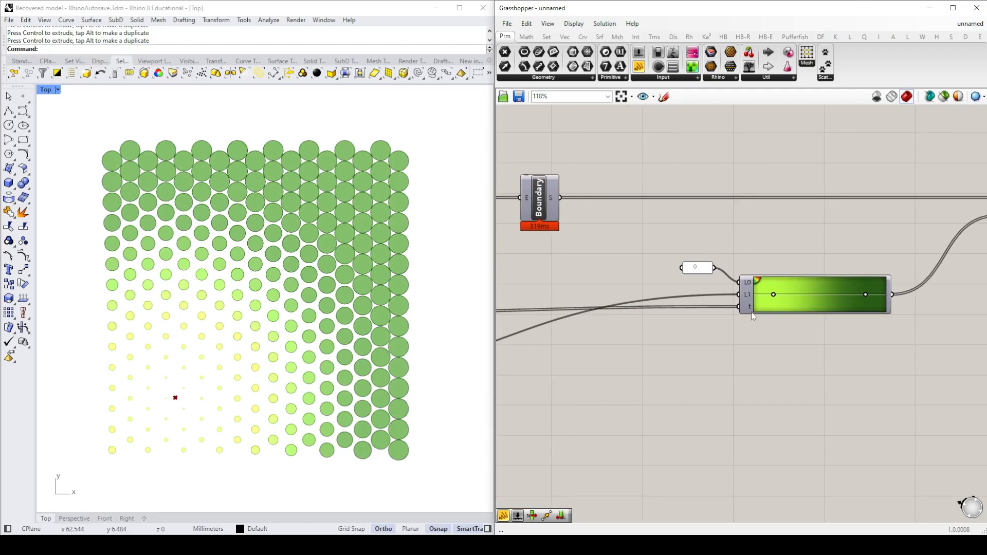
# Step: Shift the Gradient, its 0 panel and the Custom Preview further from Boundary Surfaces to make room between them
pyautogui.moveTo(810, 433); pyautogui.dragTo(751, 420, button='right')
pyautogui.moveTo(952, 378); pyautogui.dragTo(610, 132)
pyautogui.moveTo(742, 291); pyautogui.dragTo(818, 292)
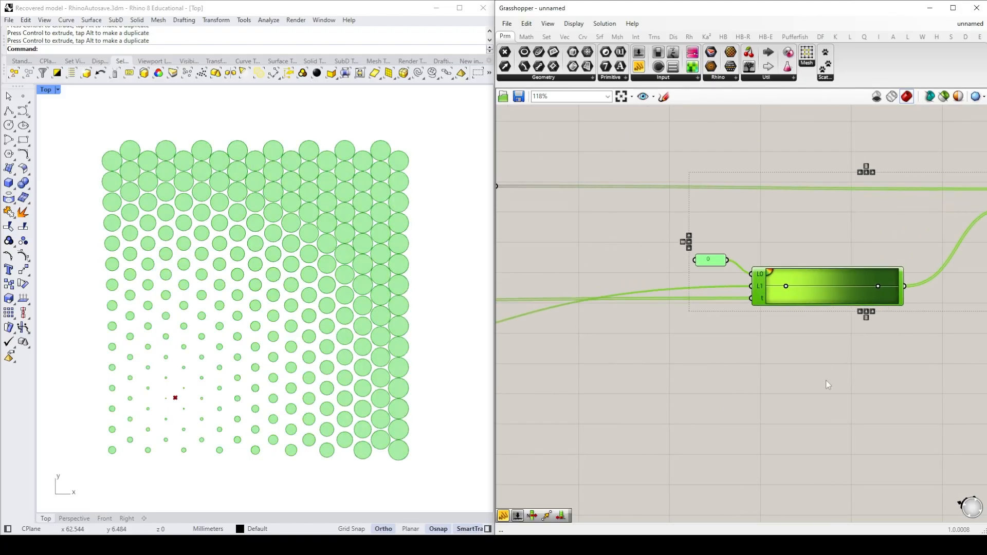
pyautogui.click(586, 277)
# Step: Add an Area component below the main wire and feed it the Surfaces output of Boundary Surfaces
pyautogui.moveTo(551, 213); pyautogui.dragTo(608, 213, button='right')
pyautogui.moveTo(544, 188)
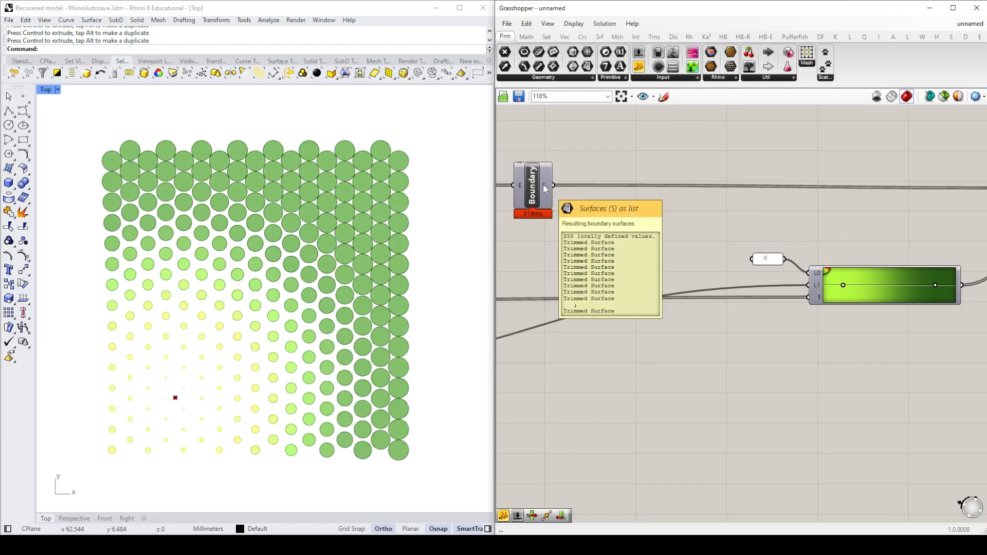
pyautogui.doubleClick(667, 239)
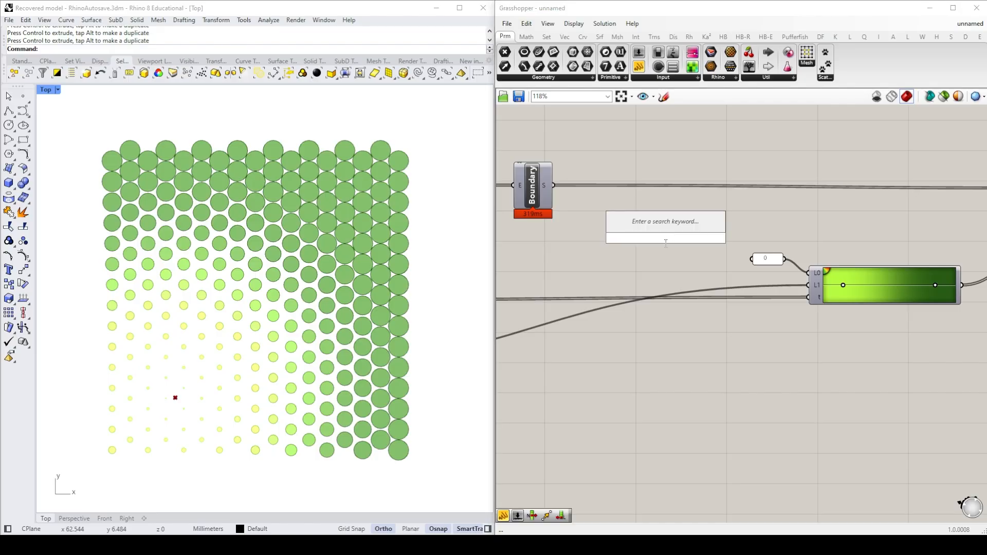
pyautogui.write('area')
pyautogui.click(631, 227)
pyautogui.moveTo(554, 185); pyautogui.dragTo(617, 250)
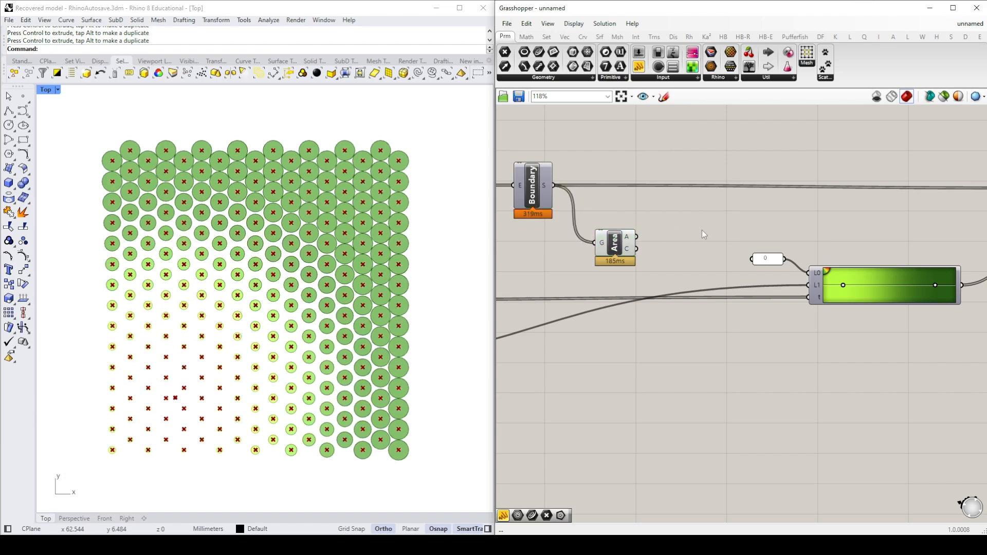
# Step: Turn off the preview of the Area component so its centroid points are hidden
pyautogui.click(617, 249)
pyautogui.rightClick(618, 248)
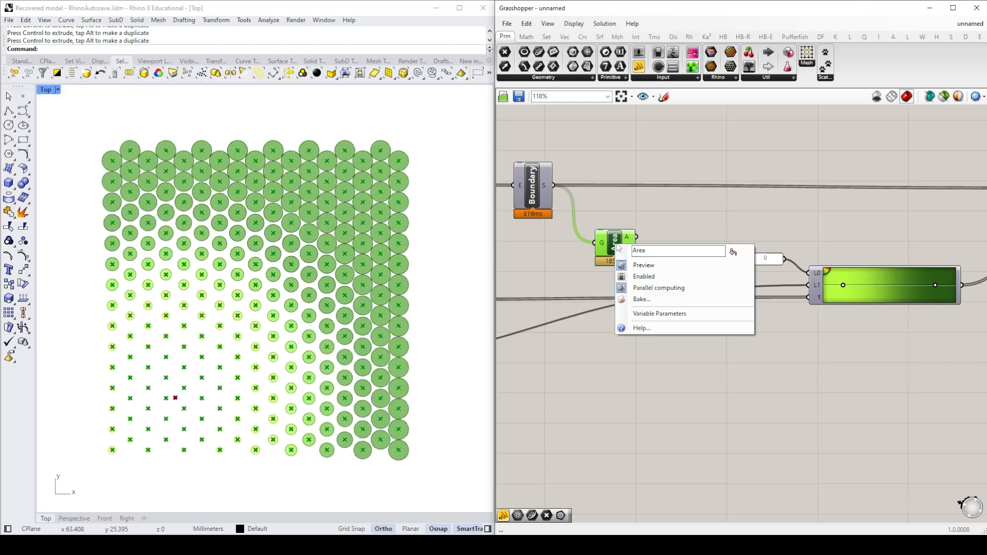
pyautogui.click(652, 268)
pyautogui.click(678, 264)
pyautogui.moveTo(628, 242)
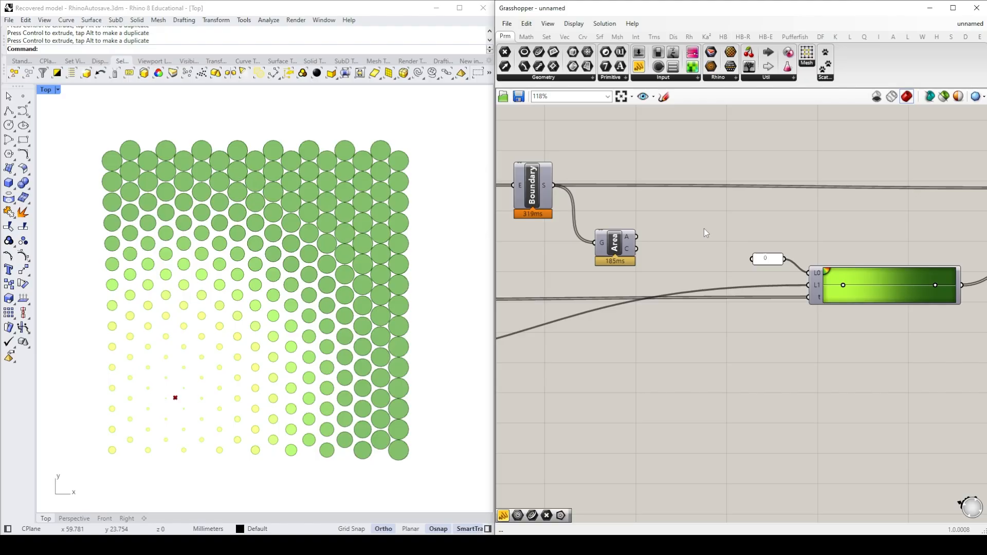
# Step: Feed the Area values into a Bounds component and split its domain with a Deconstruct Domain component
pyautogui.click(531, 41)
pyautogui.click(517, 78)
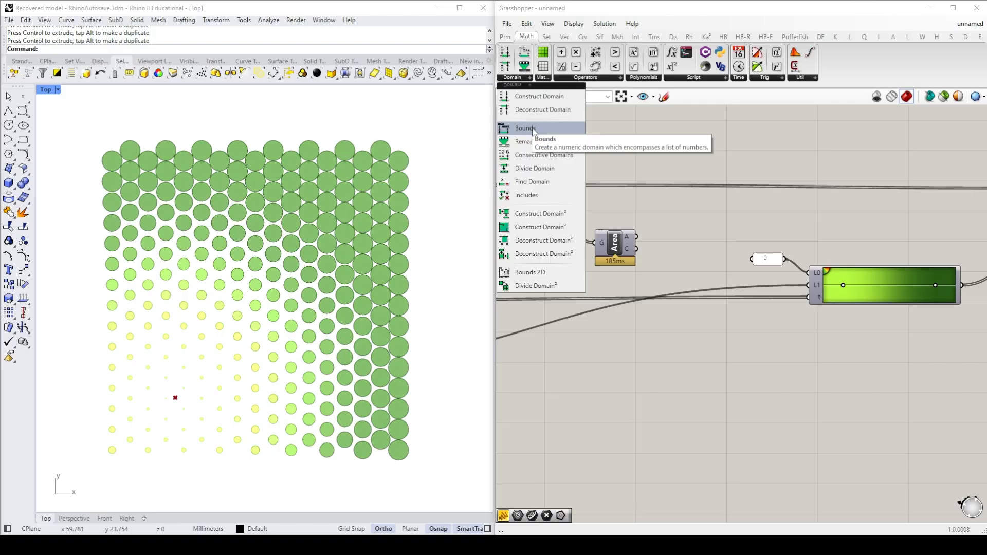
pyautogui.moveTo(534, 132); pyautogui.dragTo(678, 242)
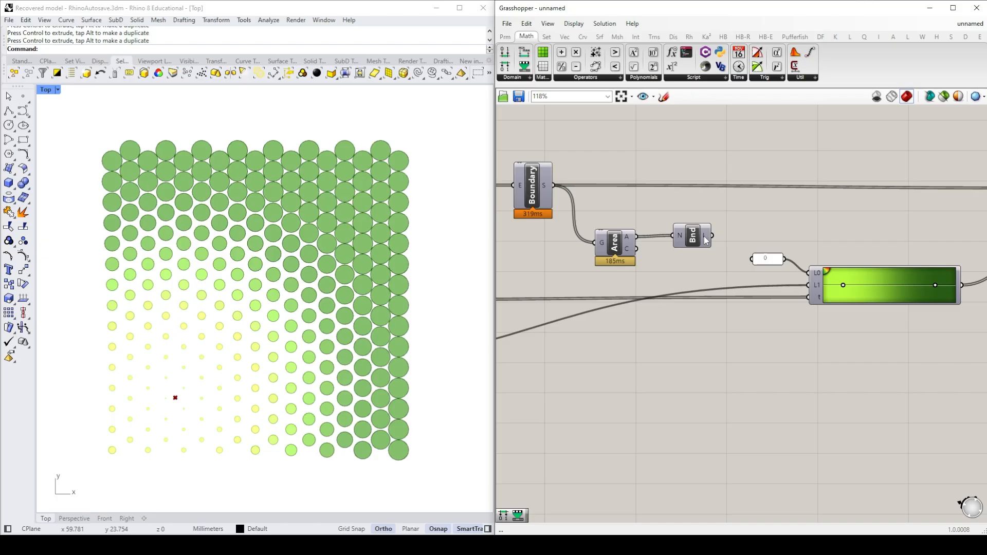
pyautogui.moveTo(707, 240)
pyautogui.click(516, 80)
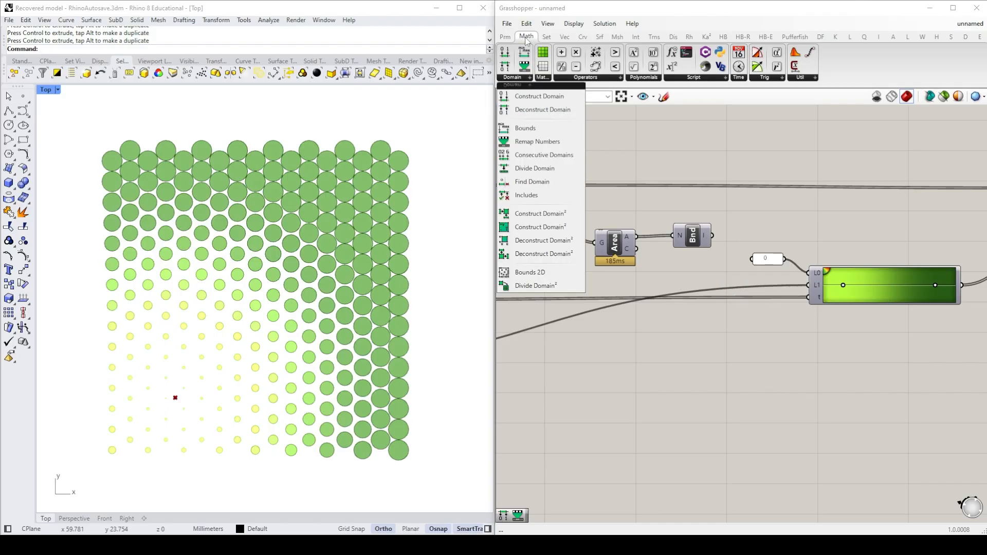
pyautogui.moveTo(542, 110)
pyautogui.mouseDown()
pyautogui.moveTo(750, 235)
pyautogui.moveTo(730, 241)
pyautogui.moveTo(754, 226)
pyautogui.moveTo(730, 233)
pyautogui.mouseUp()
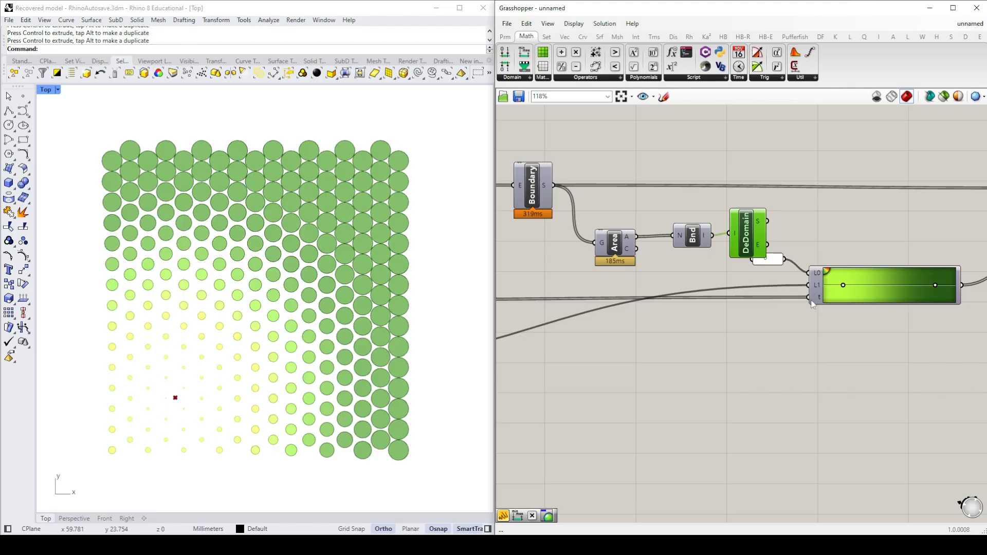
# Step: Move the Gradient with its 0 panel clear of Deconstruct Domain and delete the panel
pyautogui.moveTo(875, 345); pyautogui.dragTo(792, 348, button='right')
pyautogui.moveTo(893, 363); pyautogui.dragTo(730, 255)
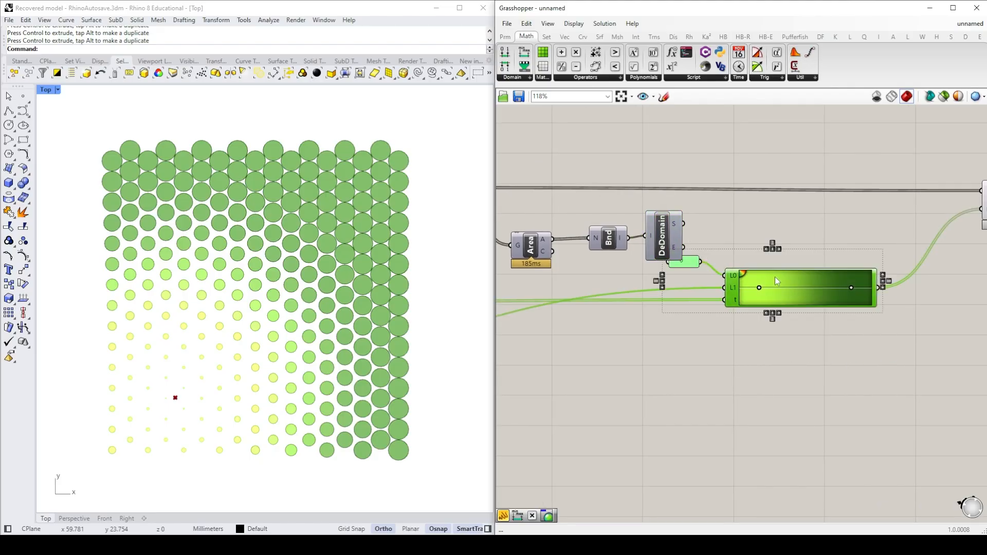
pyautogui.moveTo(769, 280); pyautogui.dragTo(844, 292)
pyautogui.click(736, 223)
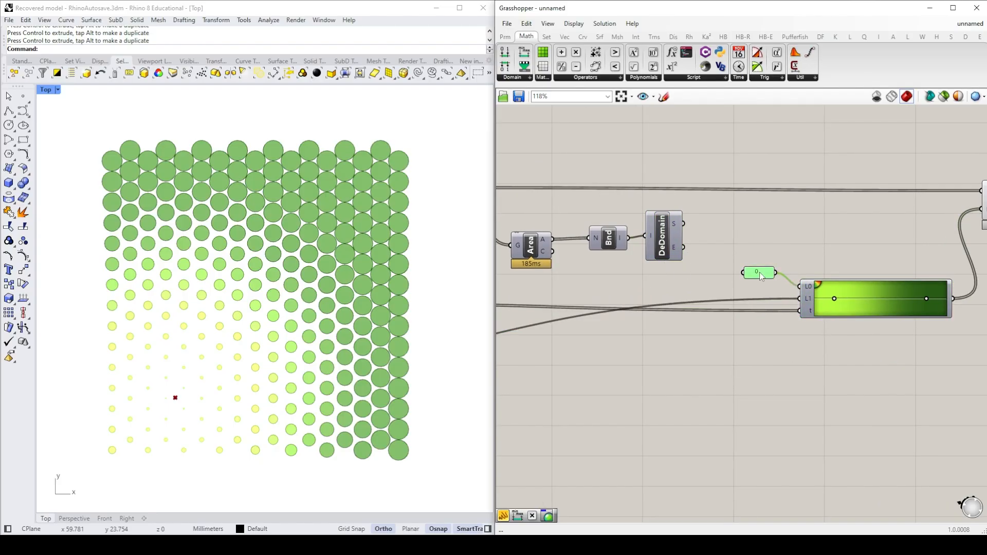
pyautogui.click(760, 272)
pyautogui.press('Delete')
# Step: Wire the domain's Start and End to the Gradient's L0 and L1 inputs and the Area values to its t input
pyautogui.moveTo(683, 224); pyautogui.dragTo(805, 287)
pyautogui.moveTo(685, 248); pyautogui.dragTo(805, 299)
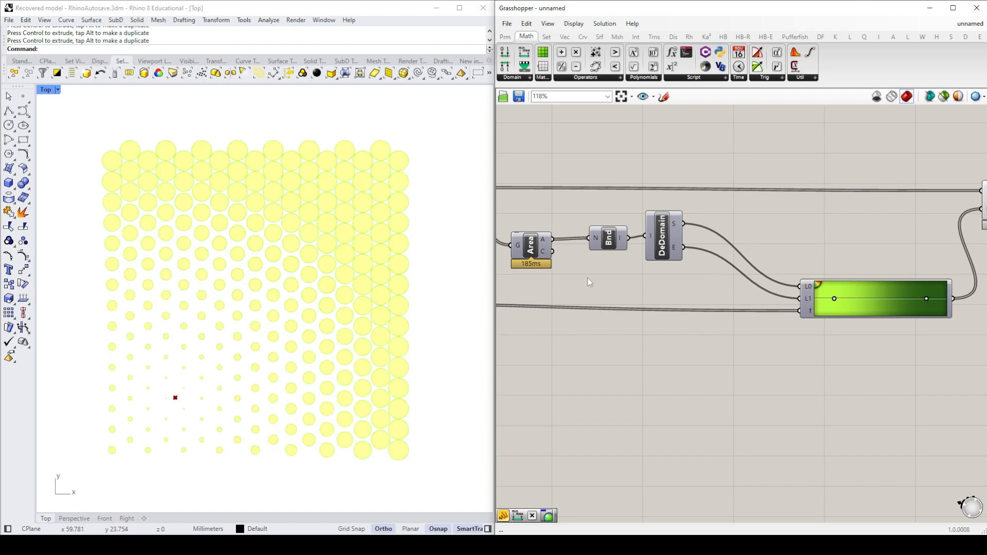
pyautogui.moveTo(553, 239); pyautogui.dragTo(804, 311)
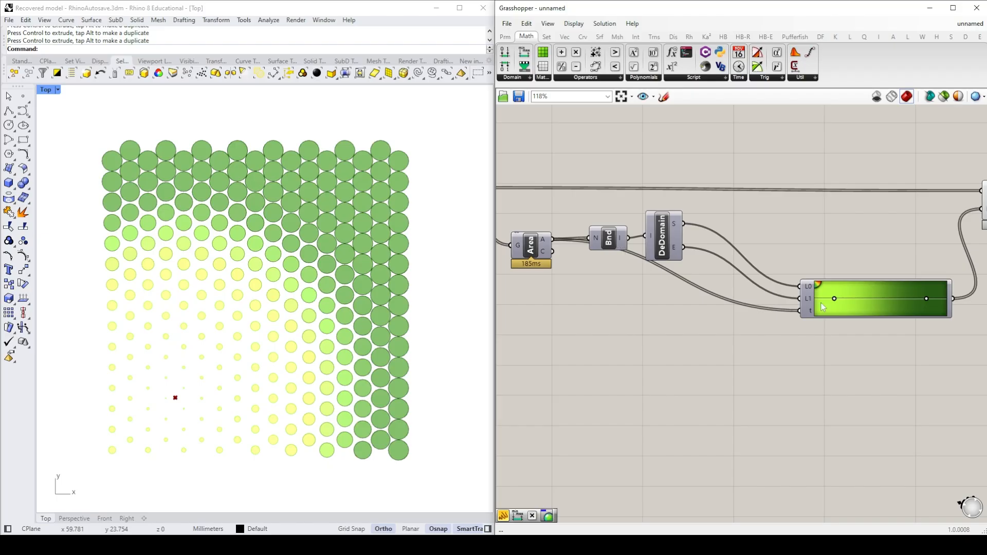
# Step: Move Bounds and Deconstruct Domain slightly upwards so the wire from Area to the Gradient runs clear of them
pyautogui.scroll(-3, 825, 352)
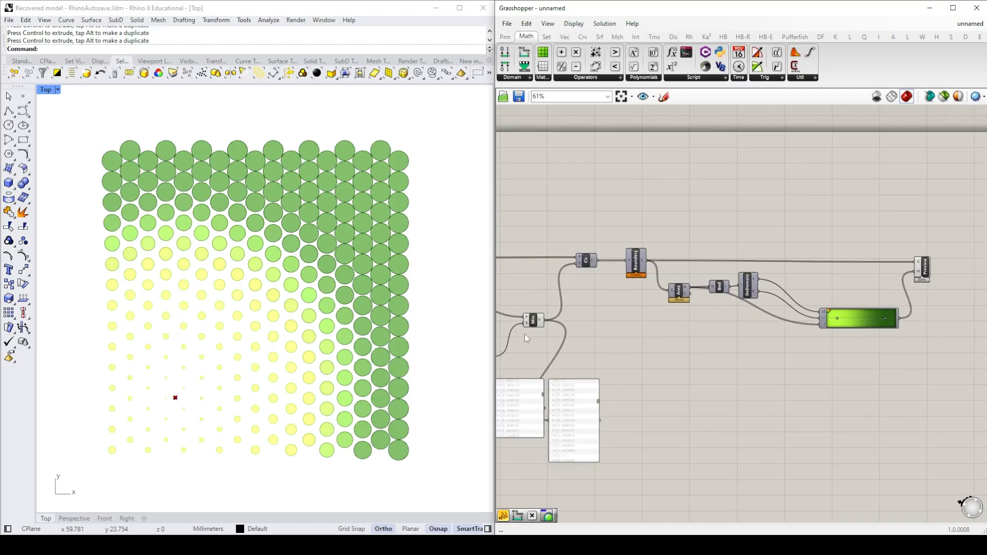
pyautogui.moveTo(632, 378); pyautogui.dragTo(775, 356, button='right')
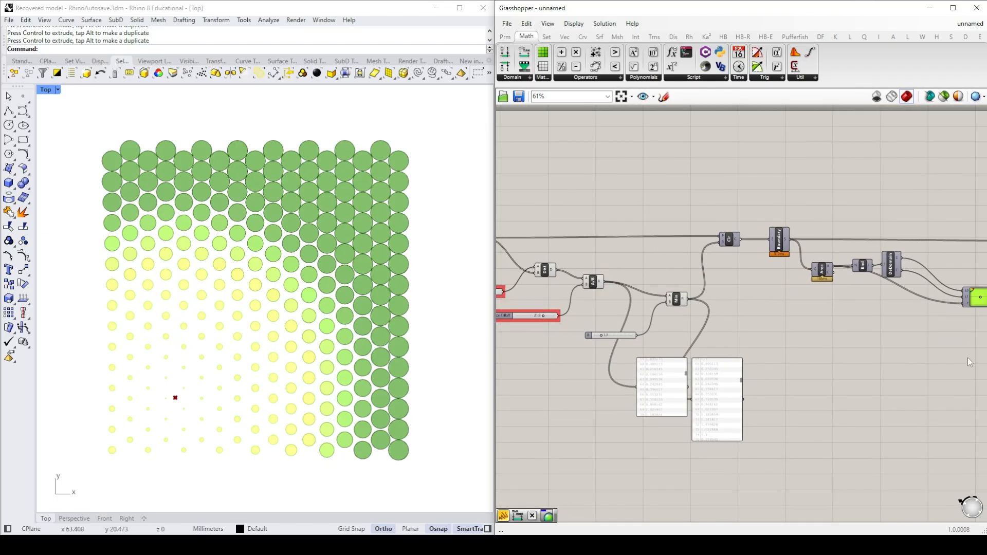
pyautogui.moveTo(979, 366); pyautogui.dragTo(775, 371, button='right')
pyautogui.scroll(3, 675, 273)
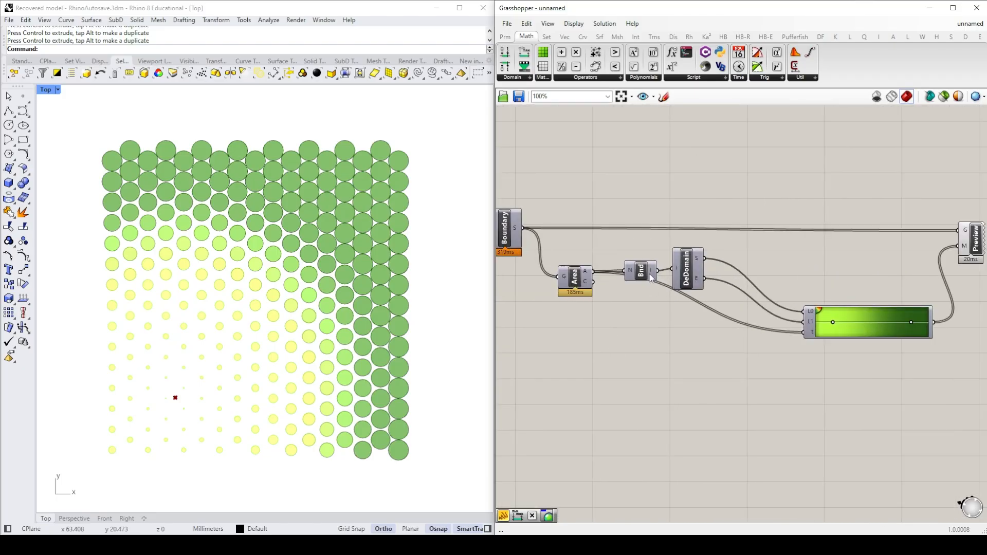
pyautogui.moveTo(639, 268); pyautogui.dragTo(642, 256)
pyautogui.moveTo(700, 273); pyautogui.dragTo(708, 263)
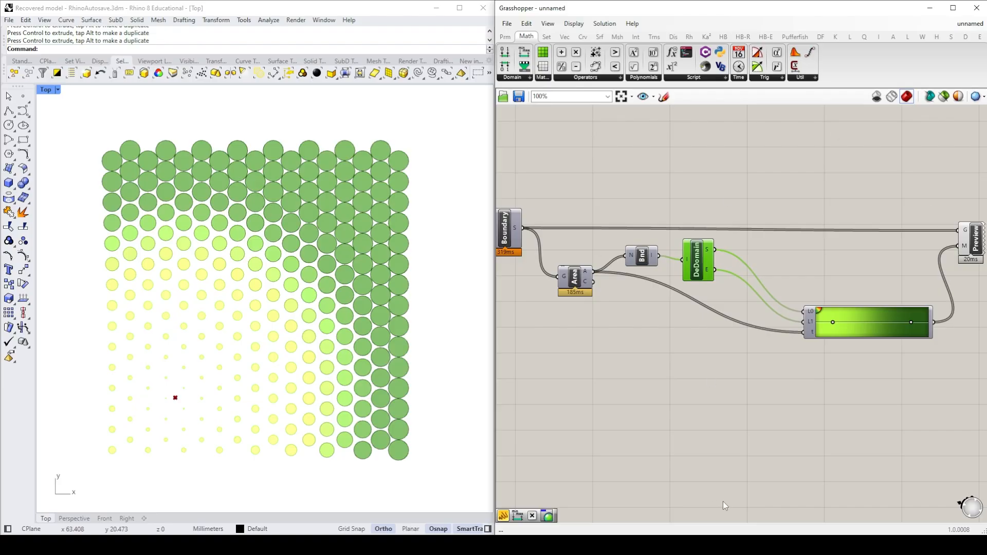
pyautogui.click(666, 343)
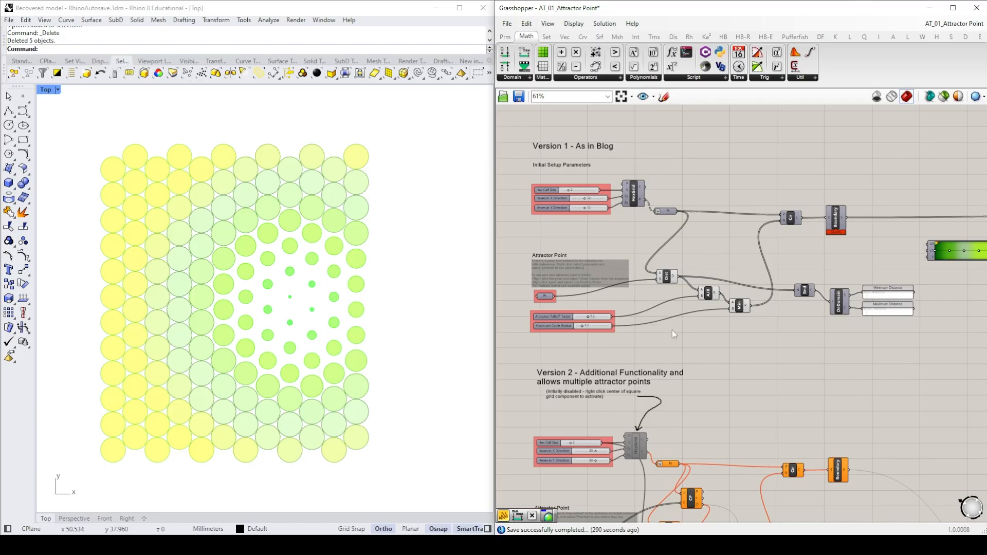
# Step: In AT_01_Attractor Point, disable the hexagonal grid component of Version 1 and enable the one of Version 2
pyautogui.moveTo(729, 401); pyautogui.dragTo(734, 193, button='right')
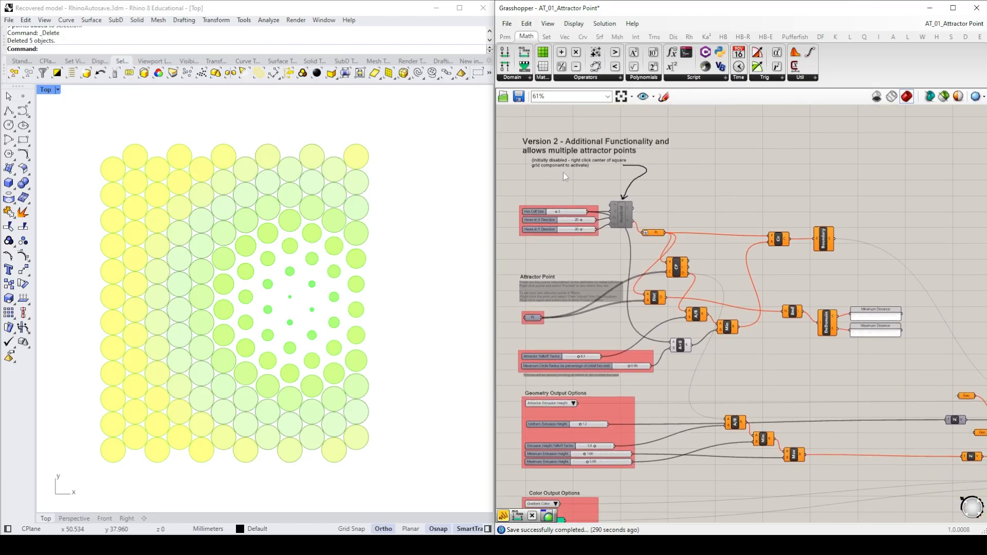
pyautogui.moveTo(735, 212); pyautogui.dragTo(736, 428, button='right')
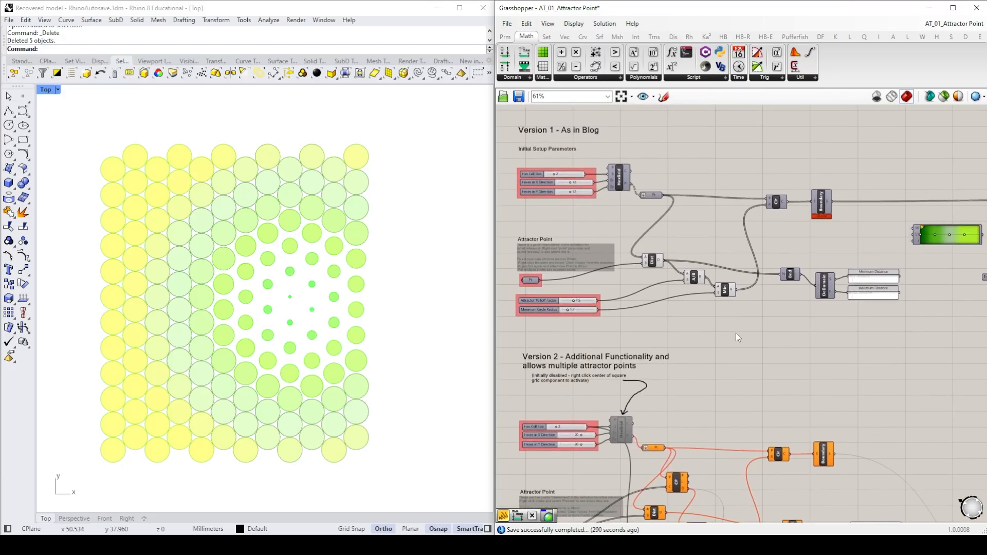
pyautogui.rightClick(620, 181)
pyautogui.click(650, 213)
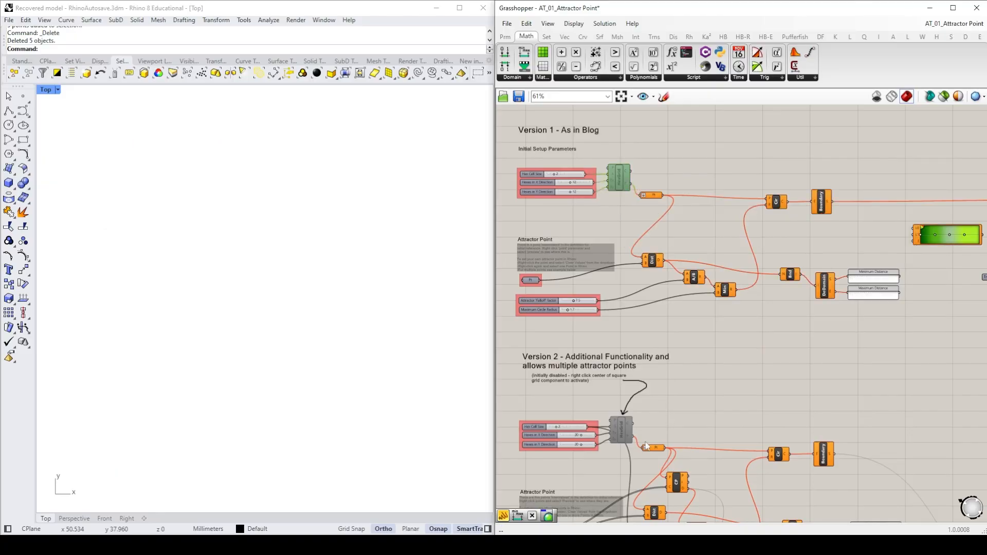
pyautogui.rightClick(625, 438)
pyautogui.click(660, 467)
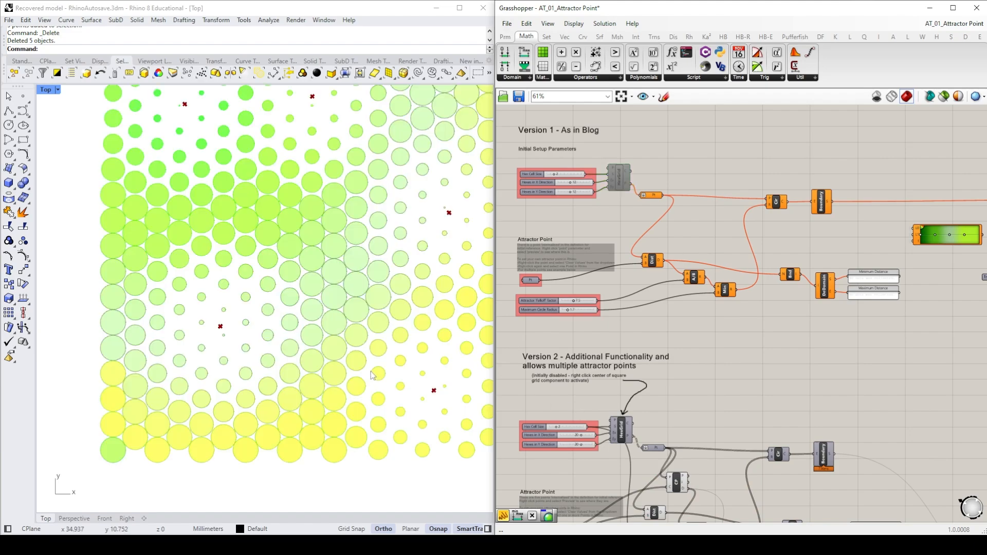
# Step: Examine the full multi-attractor circle pattern and the Version 2 definition with its geometry and color output options
pyautogui.scroll(-4, 354, 333)
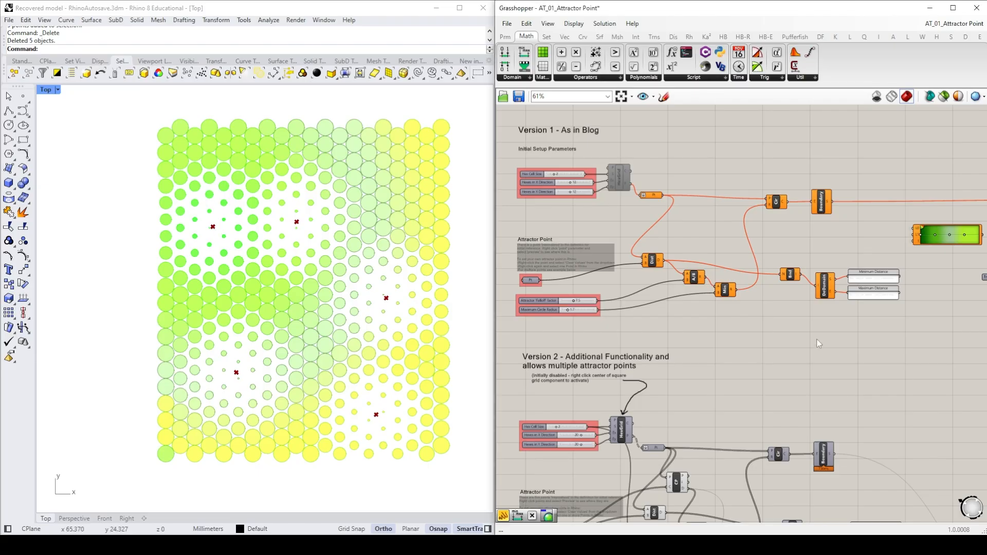
pyautogui.moveTo(858, 449); pyautogui.dragTo(798, 226, button='right')
pyautogui.scroll(-1, 800, 230)
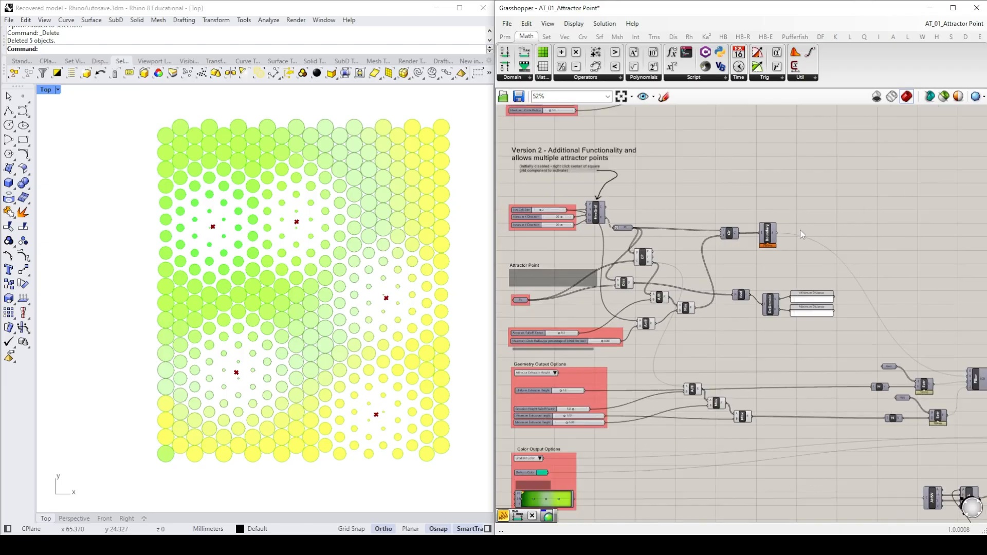